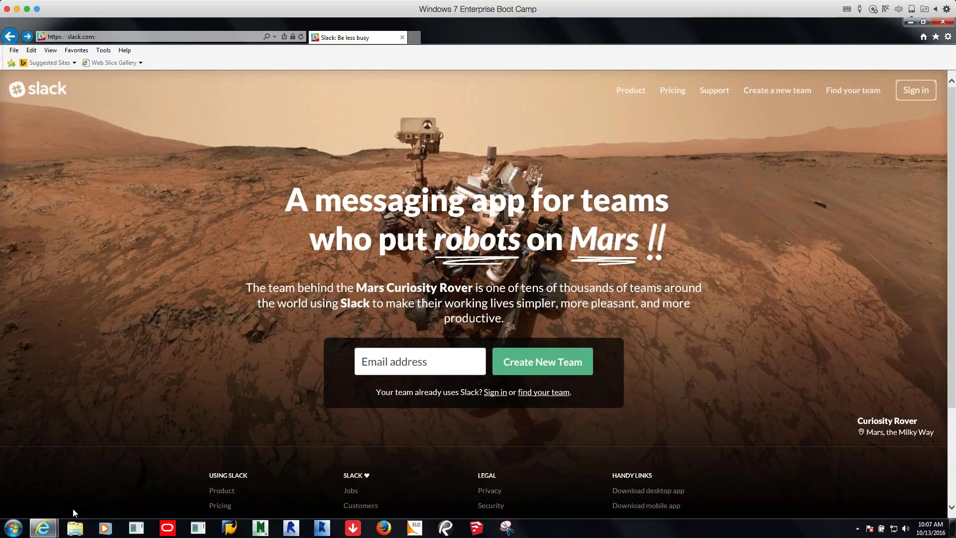
Open the PAT #5 Regulatory Streamlining Slack invitation email in Outlook Web App and unblock its content
{"action": "left_click", "coordinate": [53, 532]}
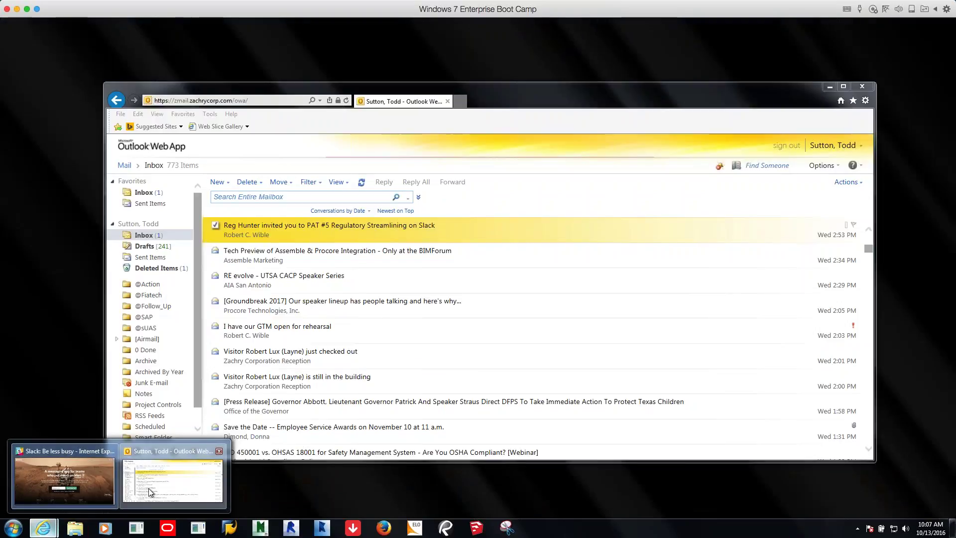
{"action": "left_click", "coordinate": [173, 479]}
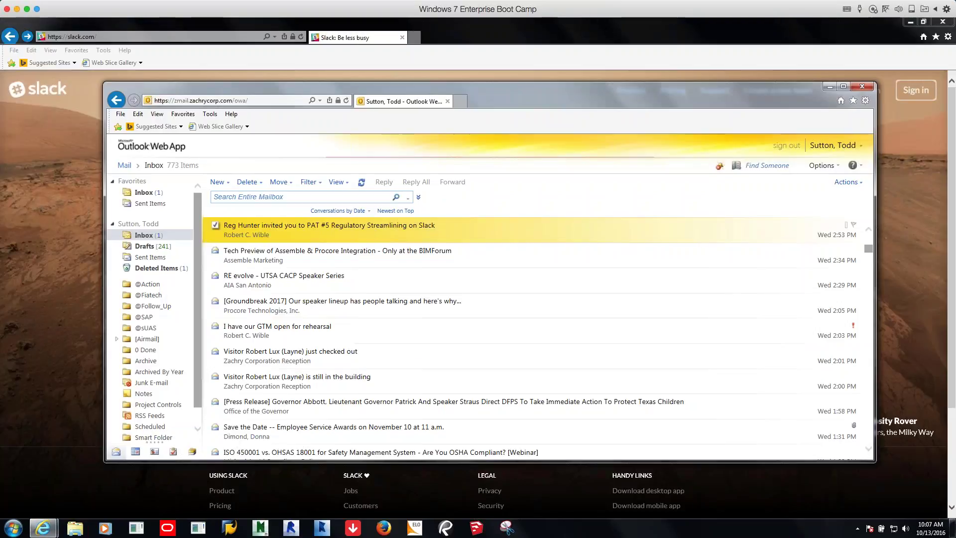
{"action": "double_click", "coordinate": [282, 235]}
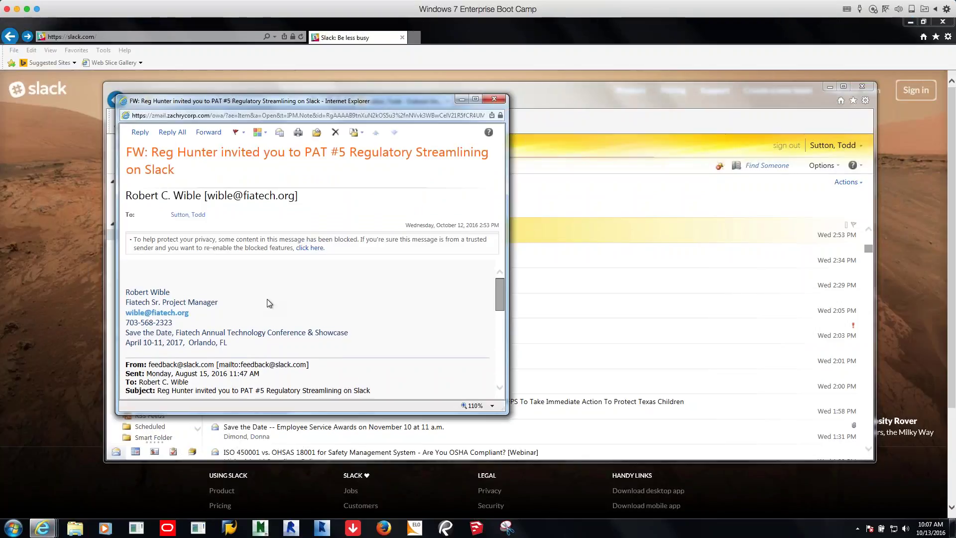
{"action": "left_click", "coordinate": [321, 247]}
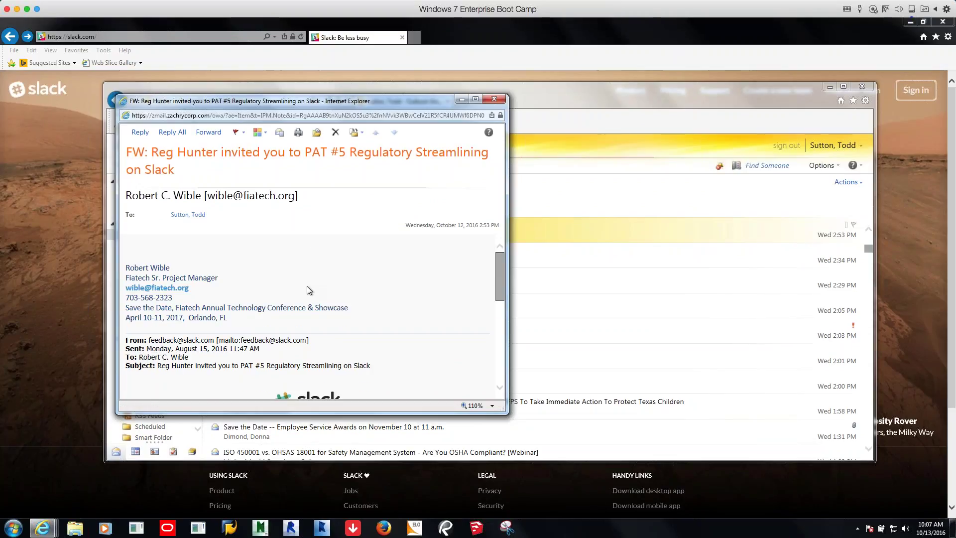
Read through the invitation, then leave the mailbox for the slack.com homepage
{"action": "scroll", "coordinate": [307, 286], "scroll_direction": "down", "scroll_amount": 3}
{"action": "scroll", "coordinate": [307, 286], "scroll_direction": "down", "scroll_amount": 2}
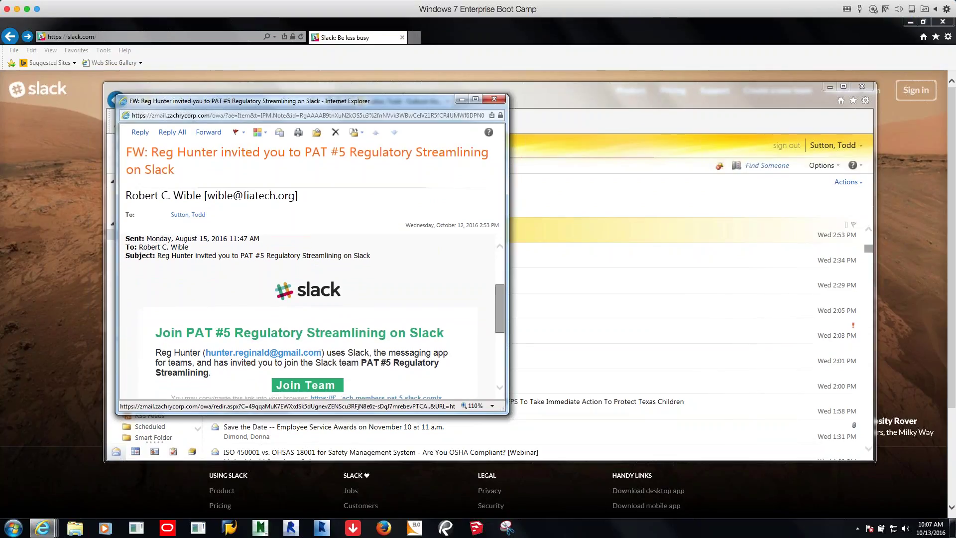
{"action": "scroll", "coordinate": [306, 285], "scroll_direction": "down", "scroll_amount": 1}
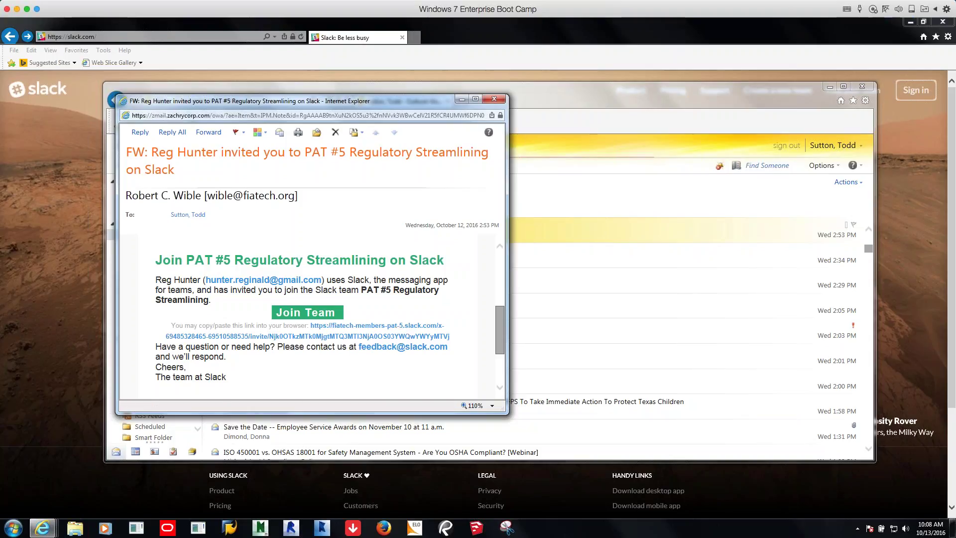
{"action": "key", "text": "alt+Tab"}
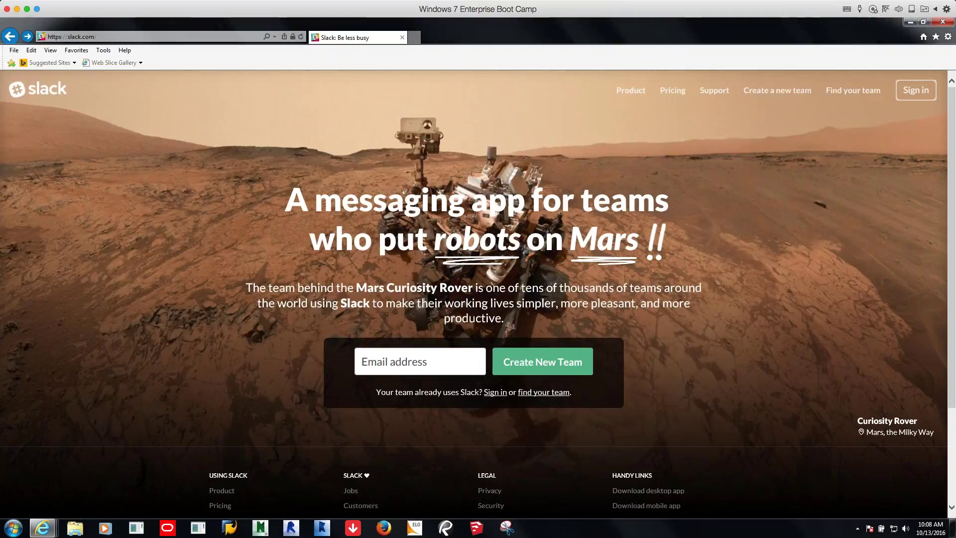
Enter the team domain fiatech-members-pat-5 on Slack's sign-in page
{"action": "left_click", "coordinate": [915, 94]}
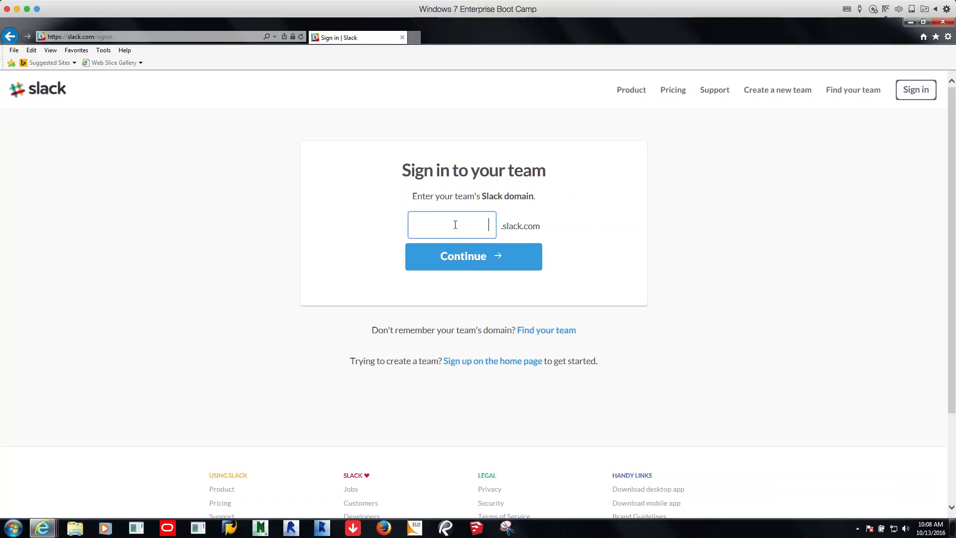
{"action": "type", "text": "fi"}
{"action": "type", "text": "ate"}
{"action": "type", "text": "ch"}
{"action": "type", "text": "-"}
{"action": "type", "text": "membe"}
{"action": "type", "text": "rs"}
{"action": "type", "text": "-"}
{"action": "type", "text": "pat"}
{"action": "type", "text": "-"}
{"action": "type", "text": "5"}
{"action": "key", "text": "Return"}
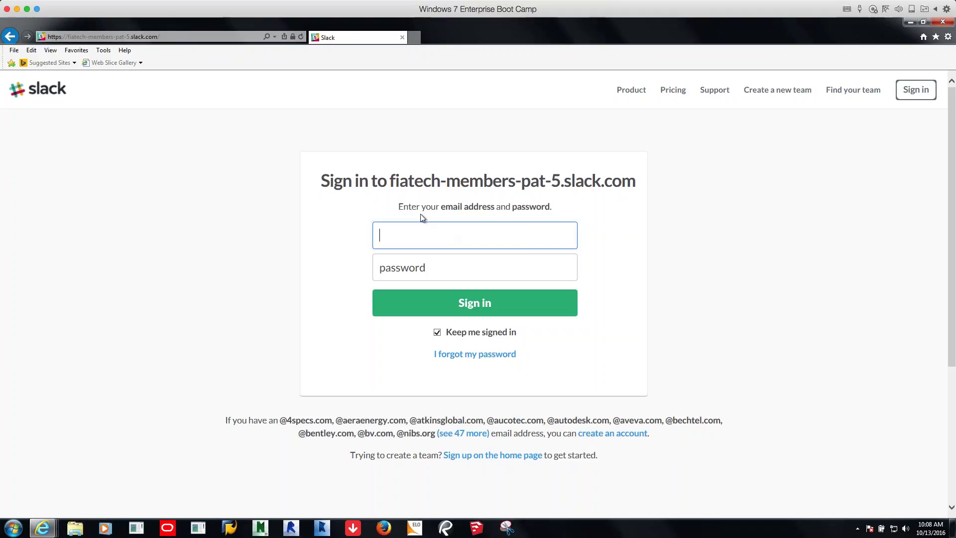
Sign in to the PAT #5 team with the saved work e-mail address and the account password
{"action": "left_click", "coordinate": [426, 237]}
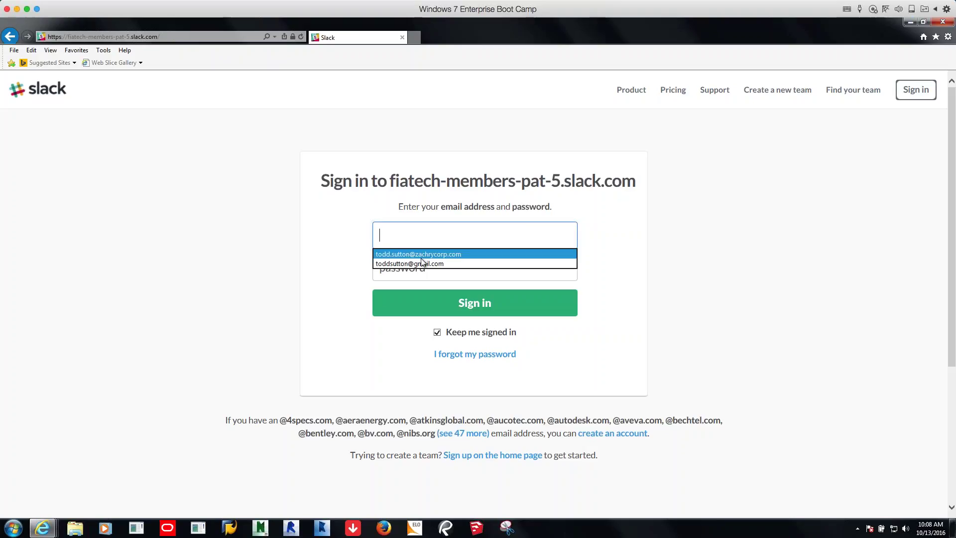
{"action": "left_click", "coordinate": [422, 256]}
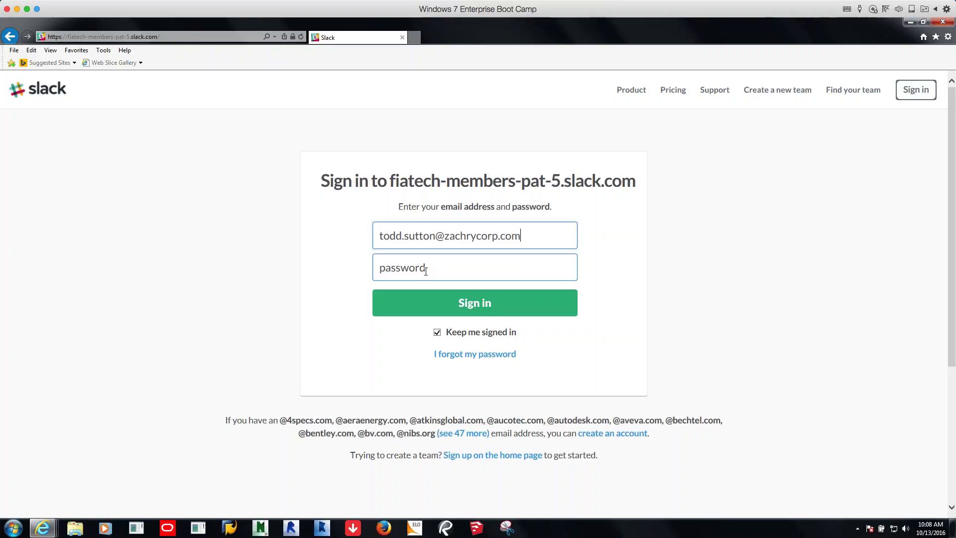
{"action": "left_click", "coordinate": [426, 272]}
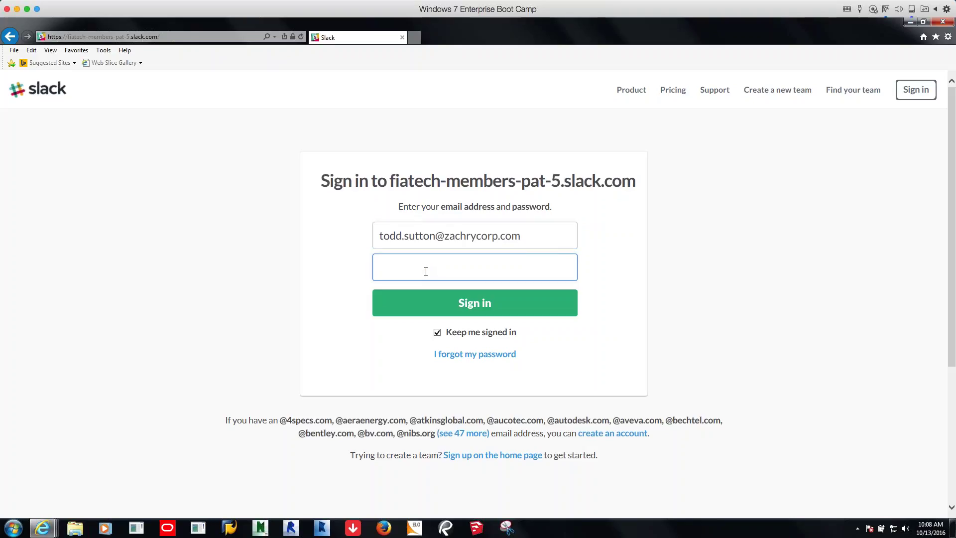
{"action": "type", "text": "*"}
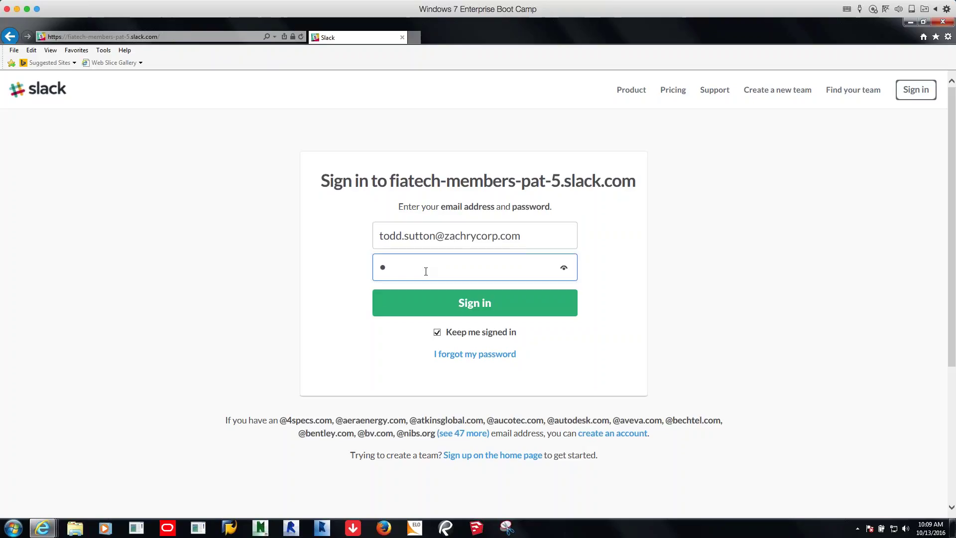
{"action": "type", "text": "*******"}
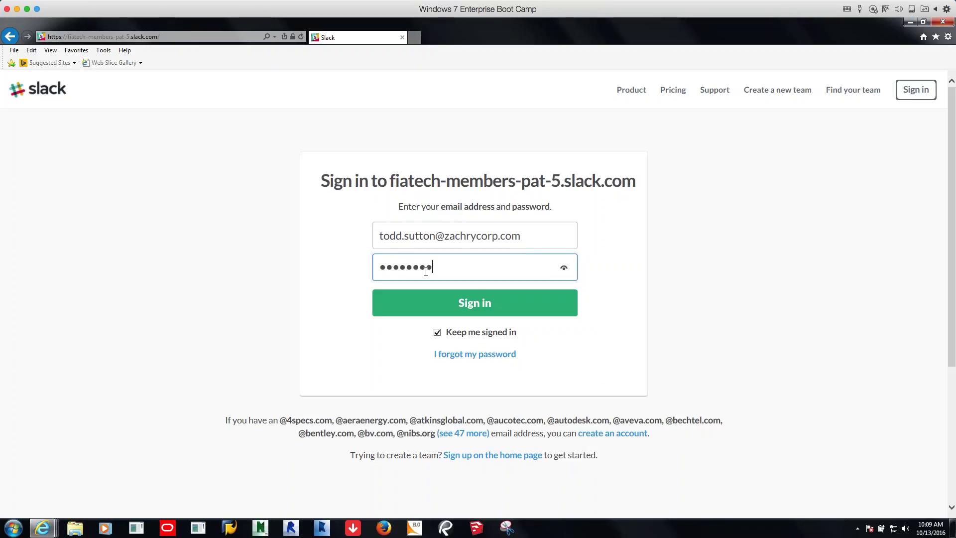
{"action": "type", "text": "**"}
{"action": "left_click", "coordinate": [449, 303]}
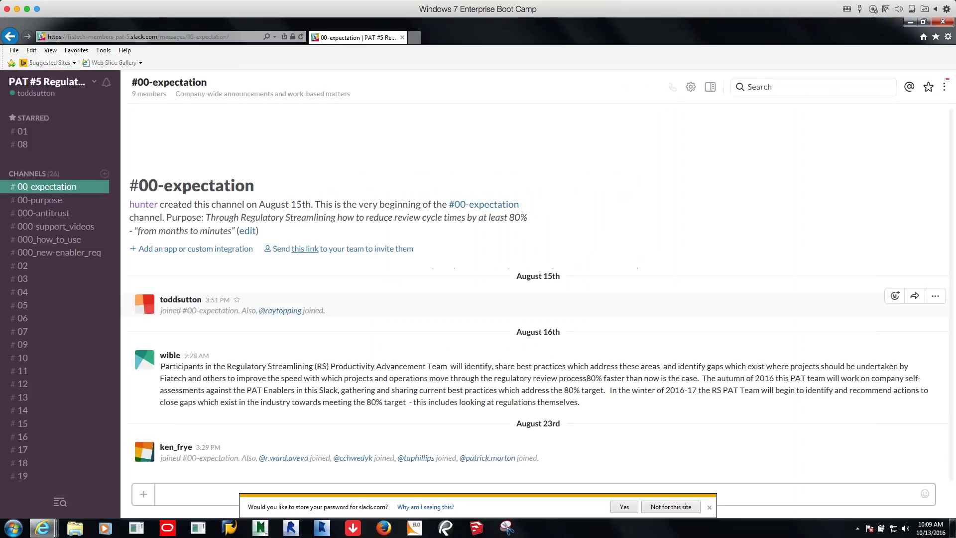
Decline saving the slack.com password and open the PAT #5 team menu
{"action": "left_click", "coordinate": [670, 510]}
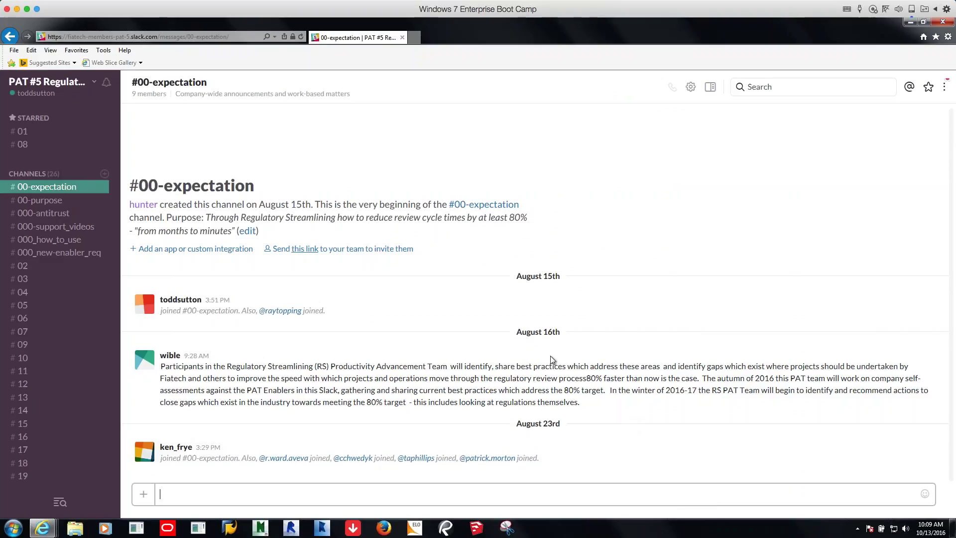
{"action": "mouse_move", "coordinate": [520, 351]}
{"action": "left_click", "coordinate": [94, 83]}
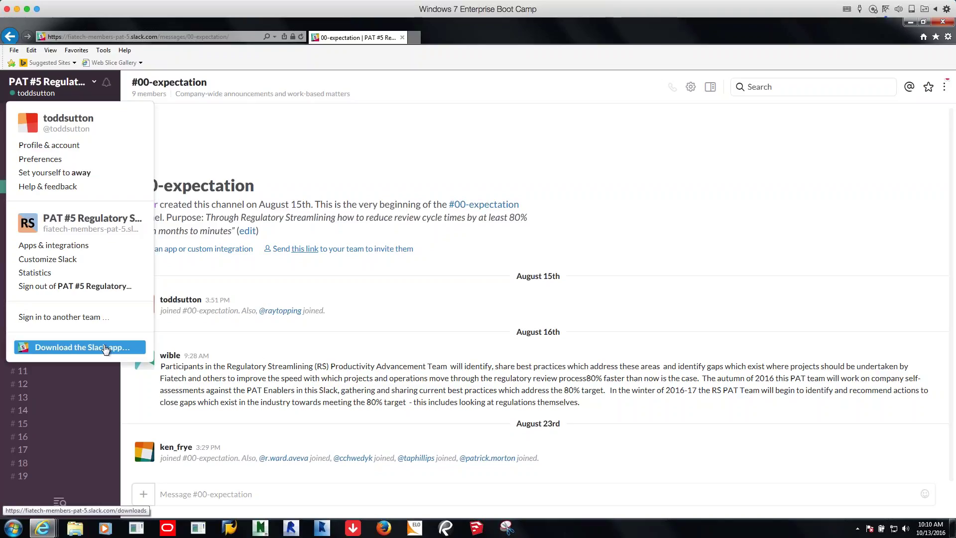
Download the 60MB Slack for Windows installer and show the downloads list
{"action": "left_click", "coordinate": [106, 349]}
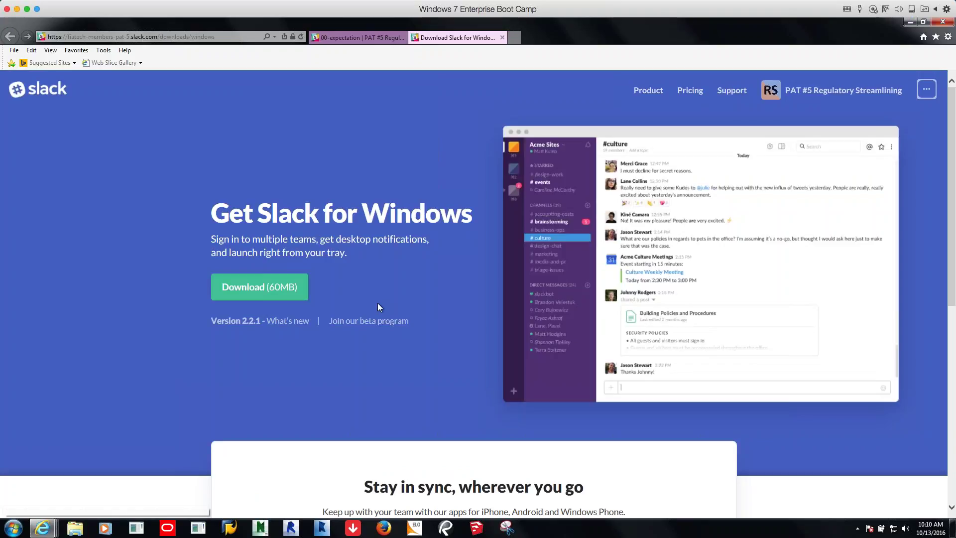
{"action": "left_click", "coordinate": [278, 294]}
{"action": "key", "text": "ctrl+j"}
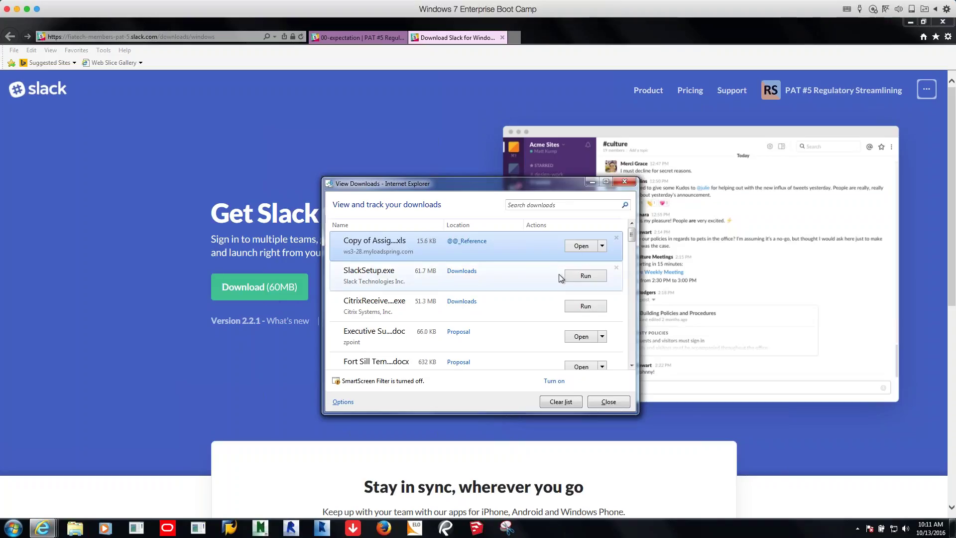
Run SlackSetup.exe from the downloads list and close the list
{"action": "left_click", "coordinate": [586, 276]}
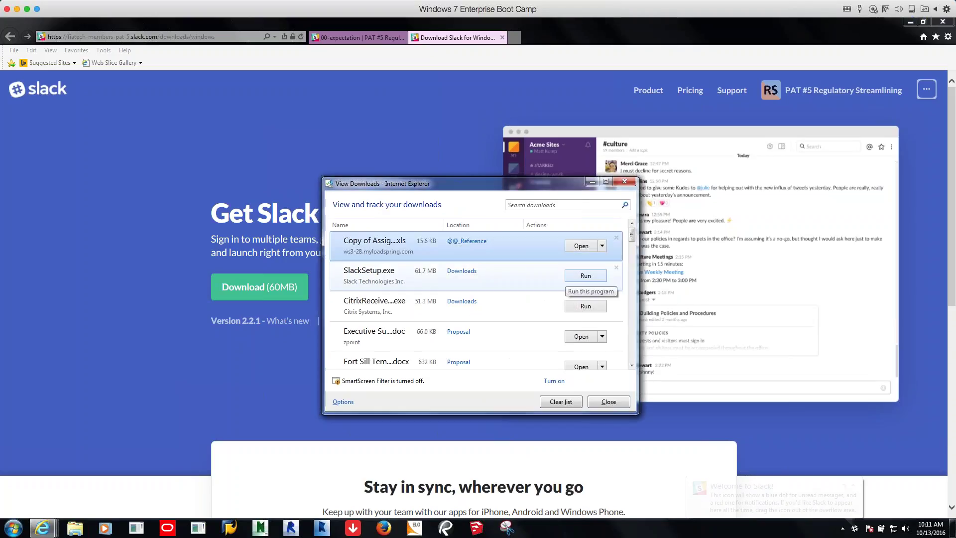
{"action": "left_click", "coordinate": [592, 182]}
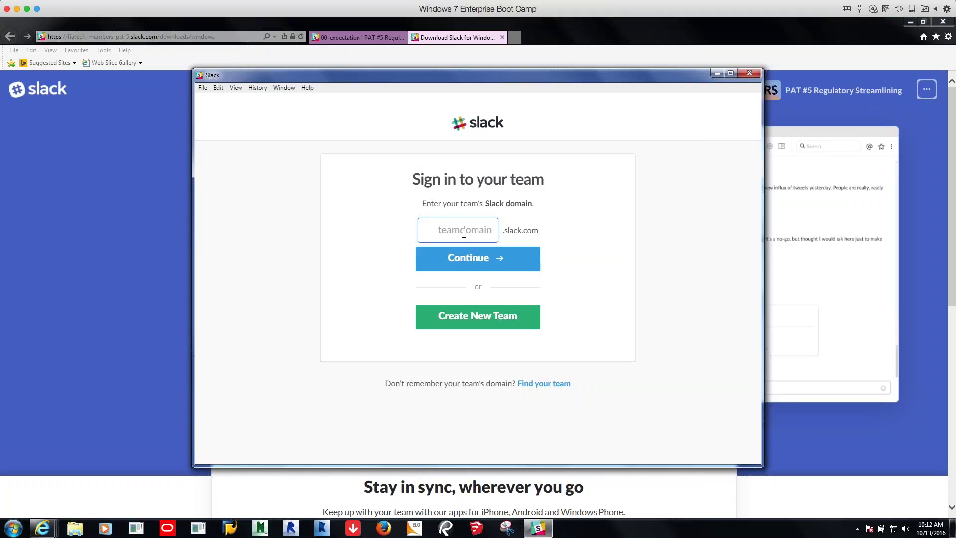
In the desktop app, enter team domain fiatech-members-pat-5 and the work e-mail address
{"action": "type", "text": "fiatech"}
{"action": "type", "text": "-mem"}
{"action": "type", "text": "bers-pa"}
{"action": "type", "text": "t-"}
{"action": "type", "text": "5"}
{"action": "left_click", "coordinate": [475, 264]}
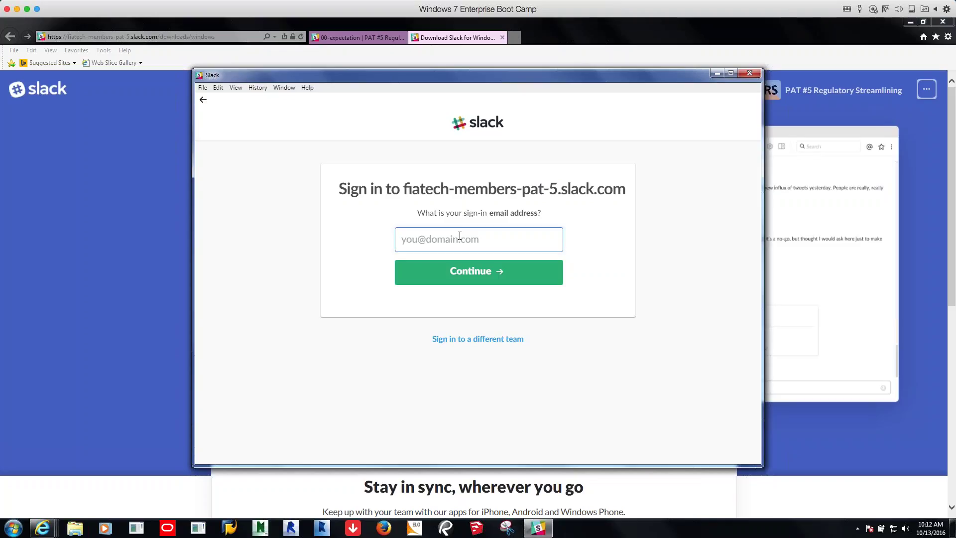
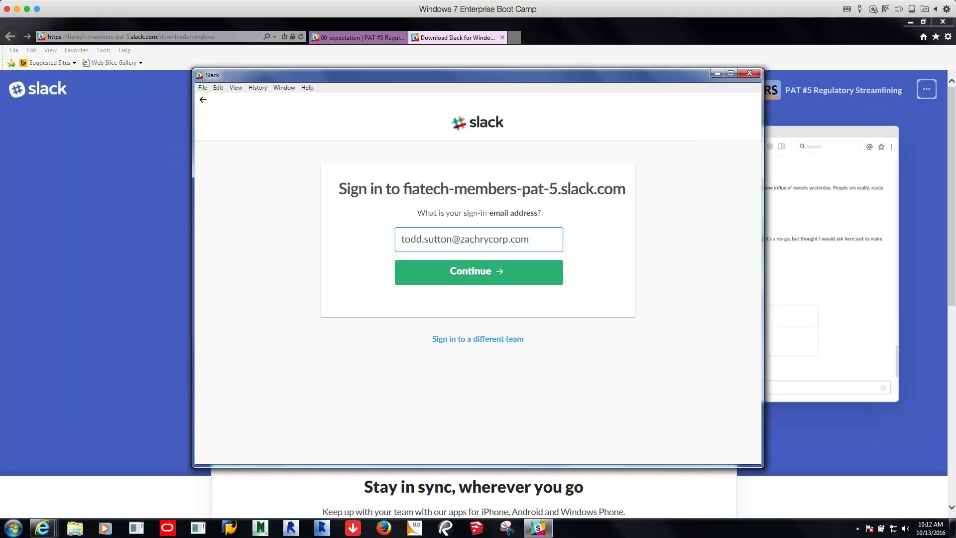
{"action": "left_click", "coordinate": [487, 275]}
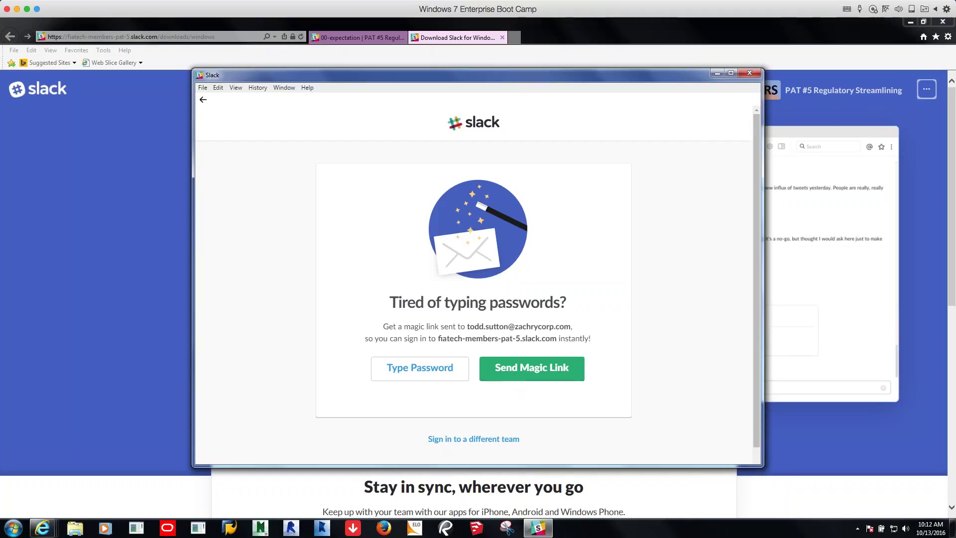
Sign in with the account password instead of a magic link
{"action": "left_click", "coordinate": [447, 369]}
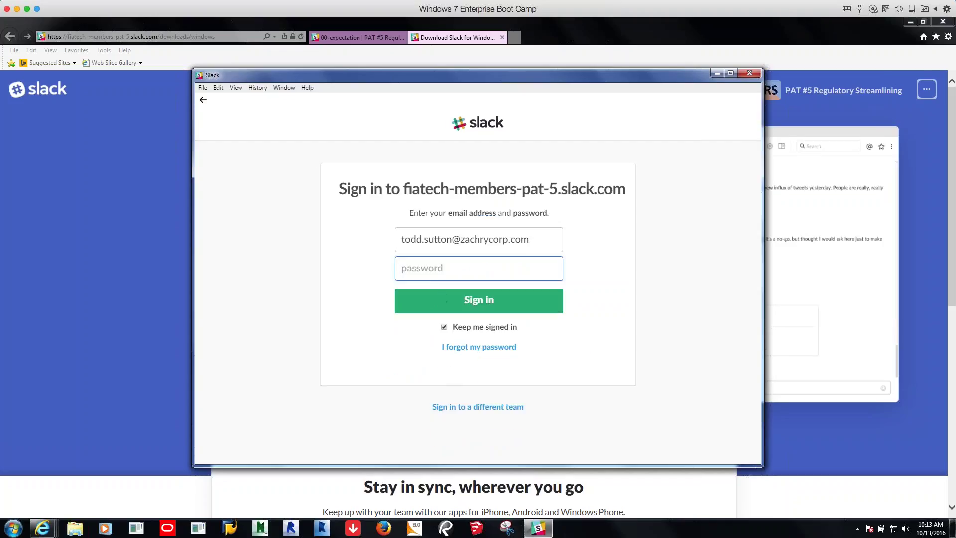
{"action": "type", "text": "••"}
{"action": "key", "text": "BackSpace"}
{"action": "key", "text": "BackSpace"}
{"action": "type", "text": "••••••••••"}
{"action": "left_click", "coordinate": [474, 304]}
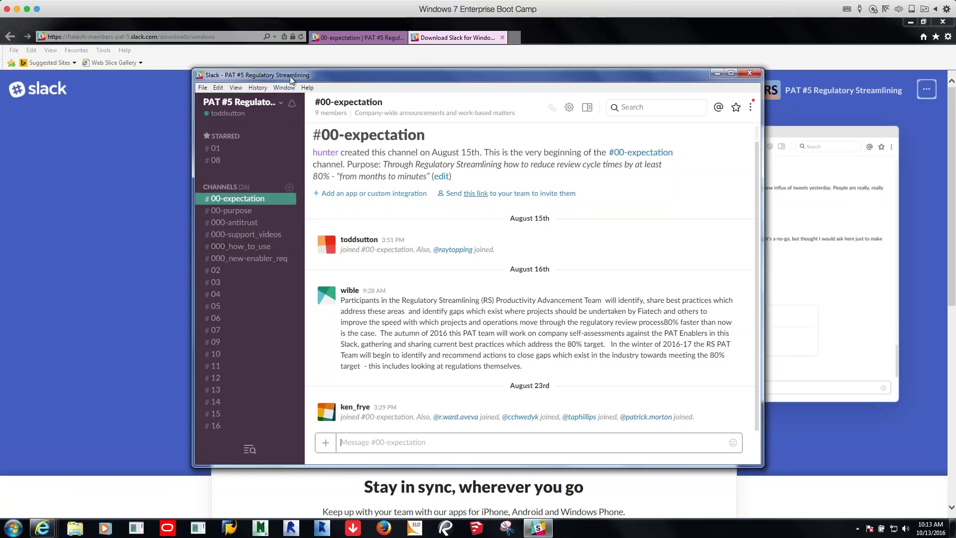
{"action": "left_click", "coordinate": [285, 87]}
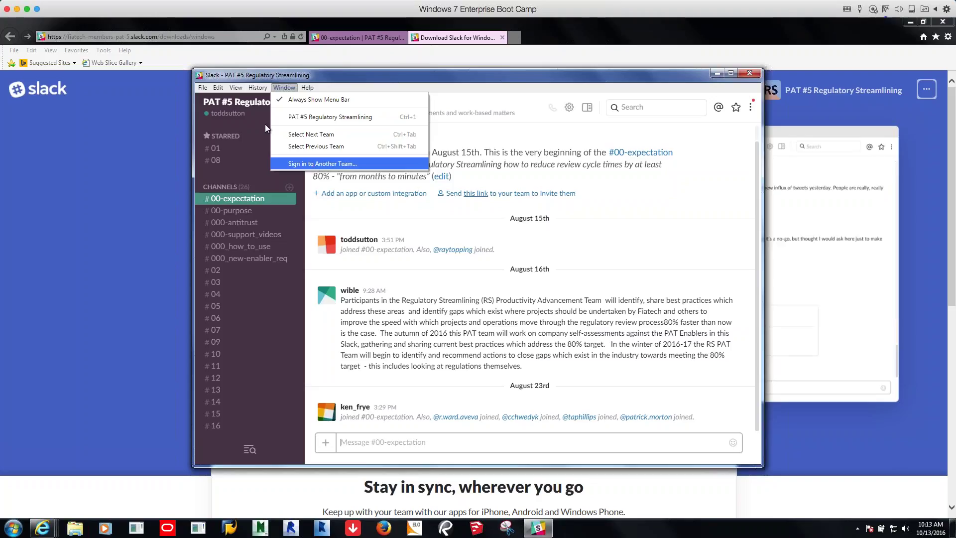
Choose Window > Sign in to Another Team… from the Slack menu bar
{"action": "left_click", "coordinate": [219, 90]}
{"action": "left_click", "coordinate": [236, 89]}
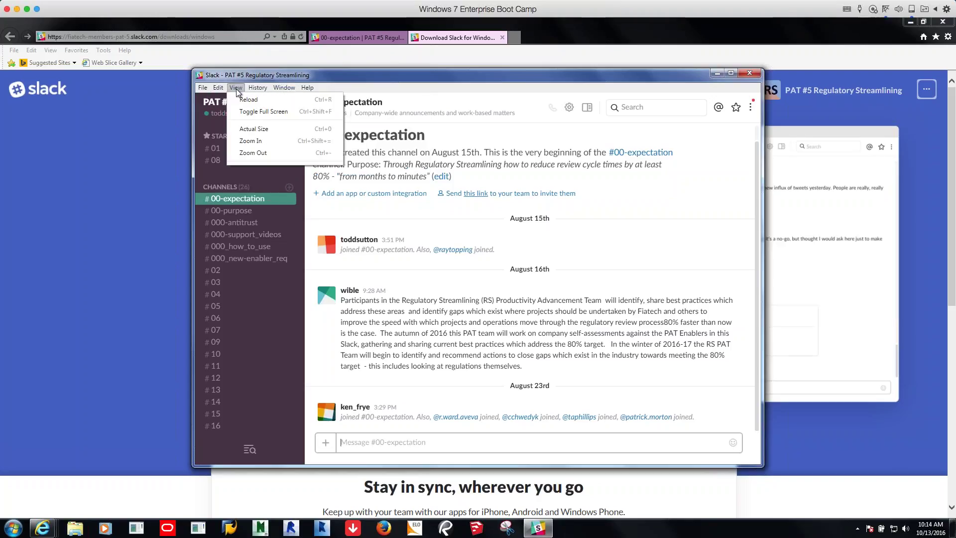
{"action": "mouse_move", "coordinate": [283, 91]}
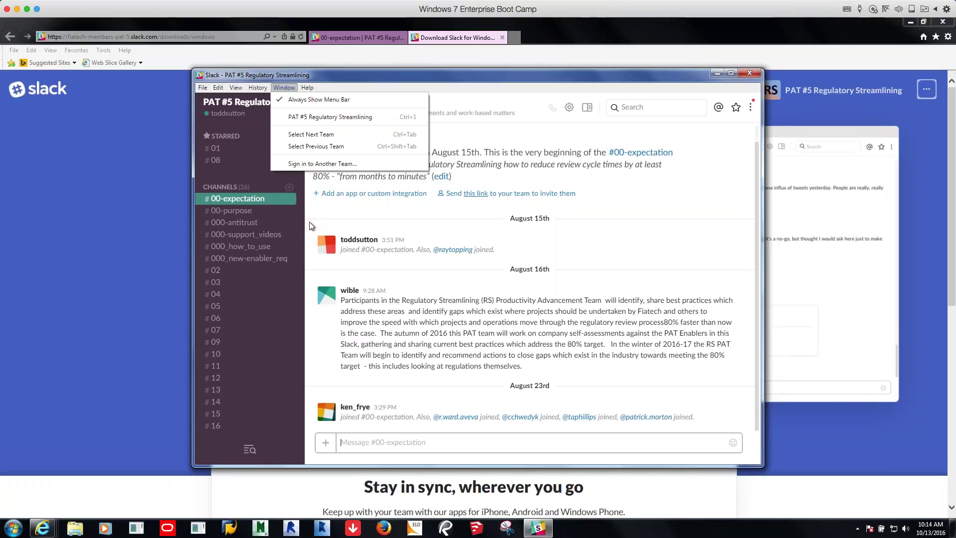
{"action": "left_click", "coordinate": [314, 163]}
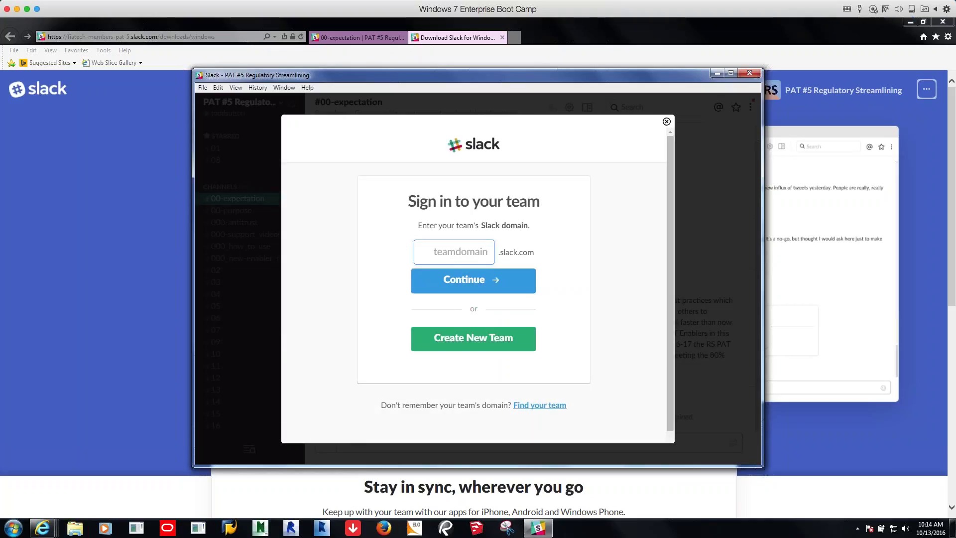
Use Find your team to email a team list to the work address, then switch to Outlook
{"action": "left_click", "coordinate": [536, 407]}
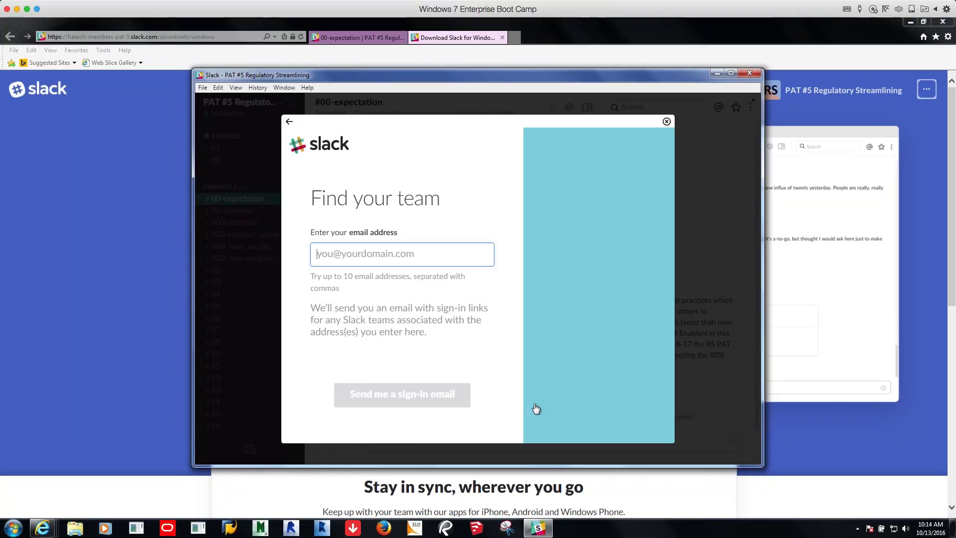
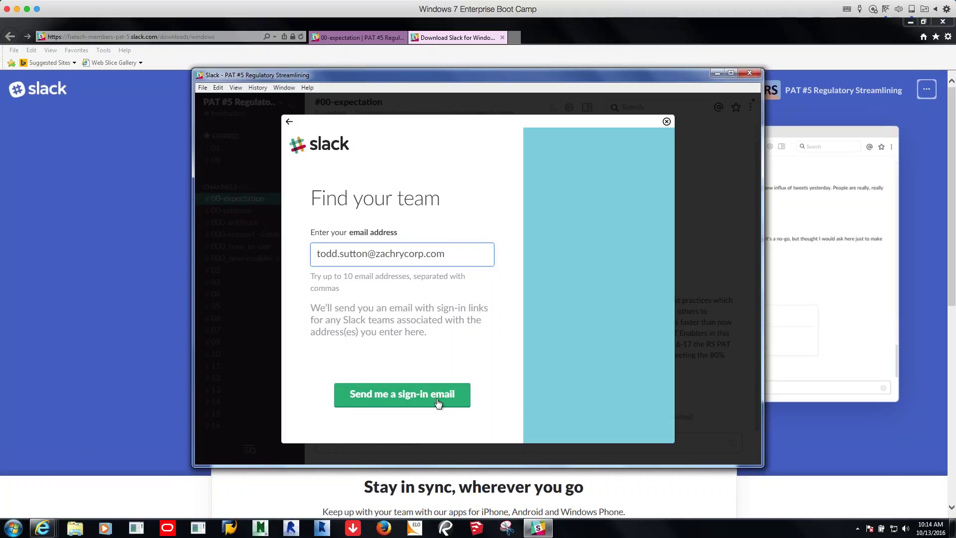
{"action": "left_click", "coordinate": [437, 402]}
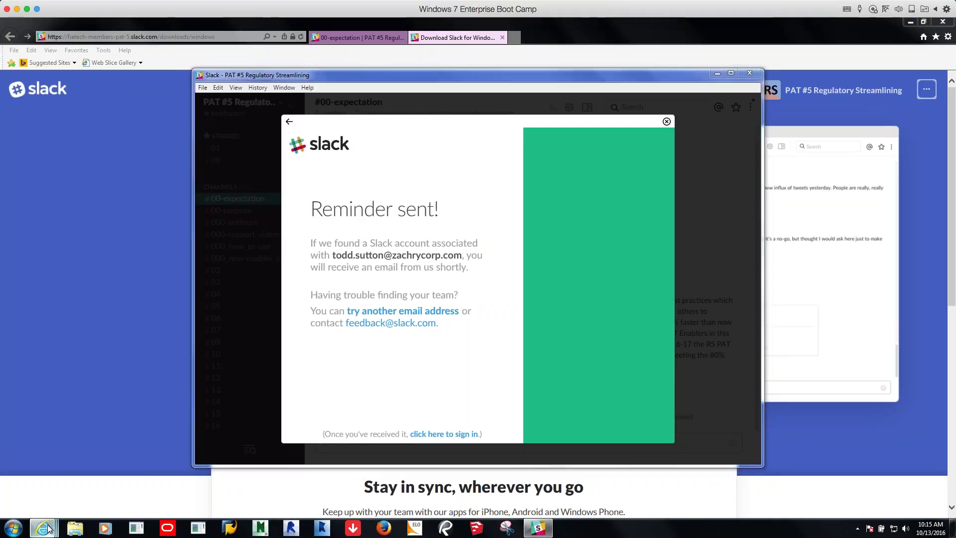
{"action": "mouse_move", "coordinate": [48, 528]}
{"action": "left_click", "coordinate": [157, 479]}
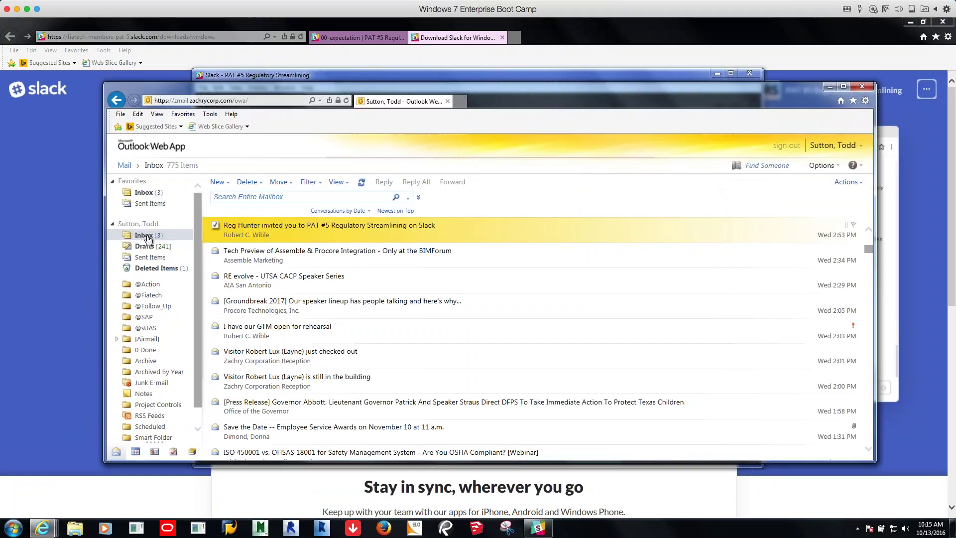
Go to the top of the inbox and open the new Your Slack Team email
{"action": "left_click", "coordinate": [145, 193]}
{"action": "left_click", "coordinate": [145, 237]}
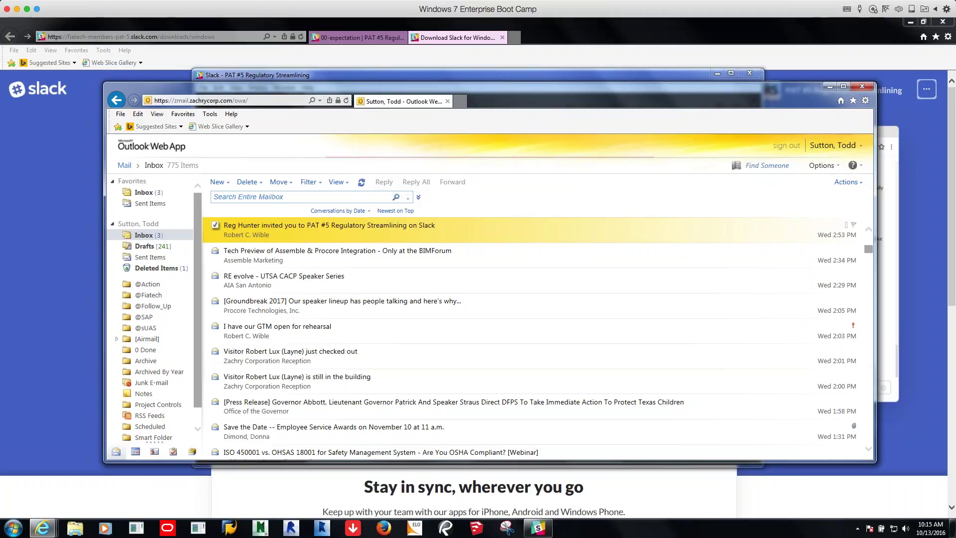
{"action": "scroll", "coordinate": [870, 232], "scroll_direction": "up", "scroll_amount": 5}
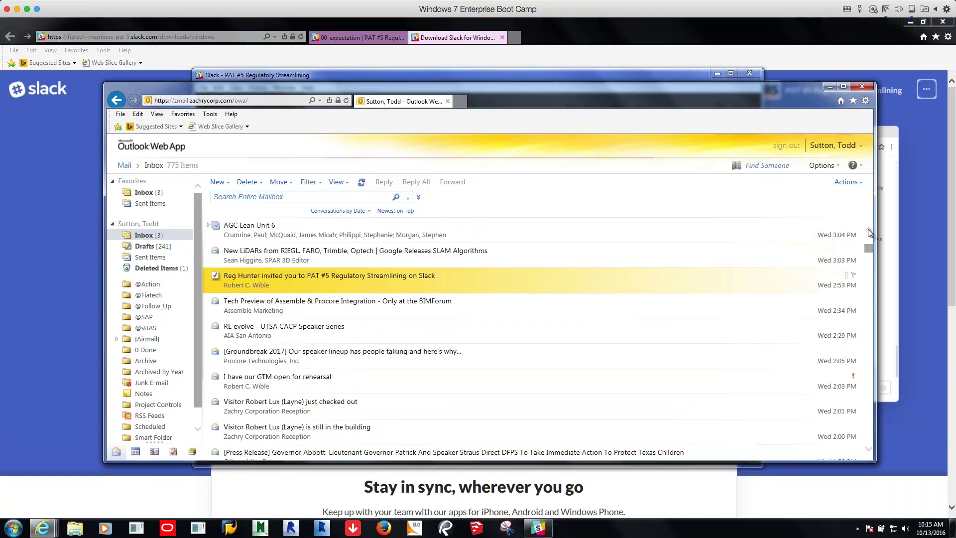
{"action": "scroll", "coordinate": [870, 232], "scroll_direction": "up", "scroll_amount": 5}
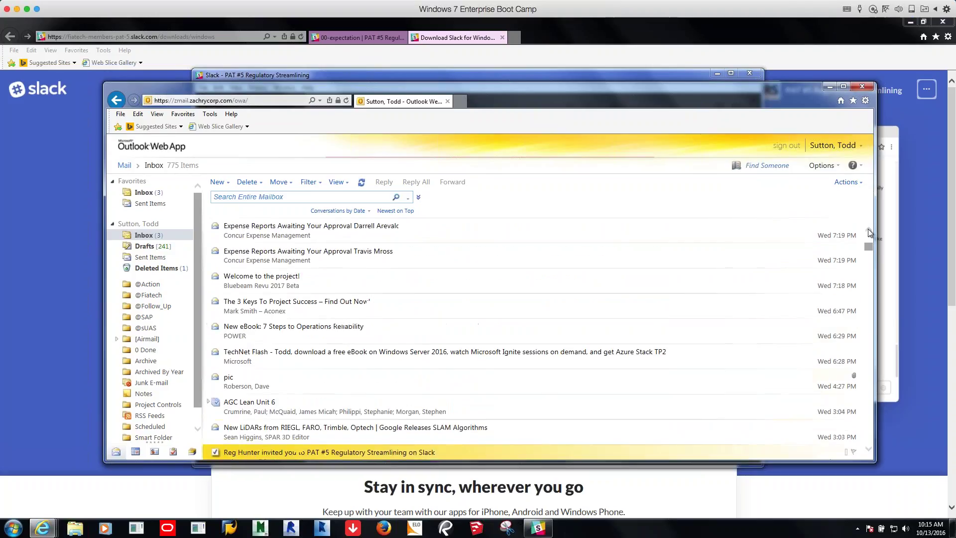
{"action": "scroll", "coordinate": [870, 234], "scroll_direction": "up", "scroll_amount": 5}
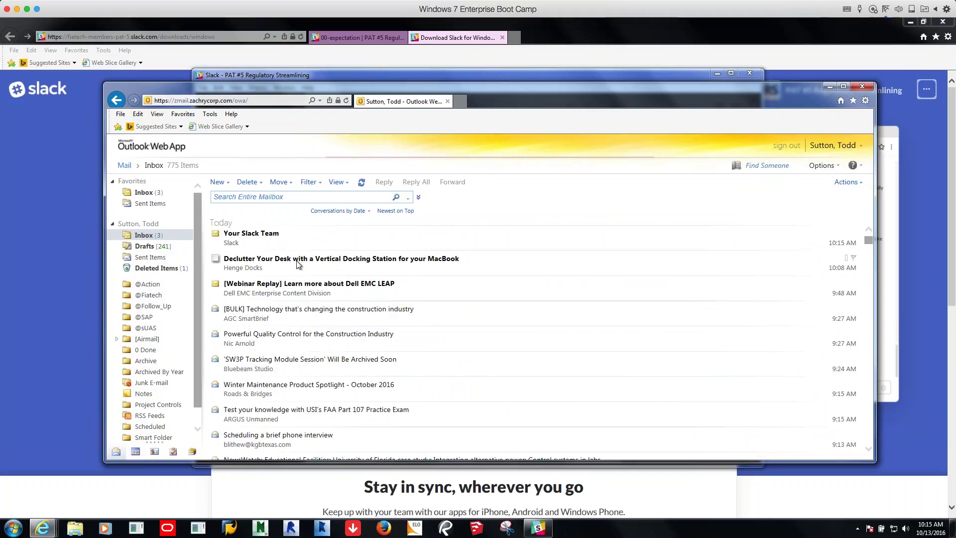
{"action": "double_click", "coordinate": [260, 235]}
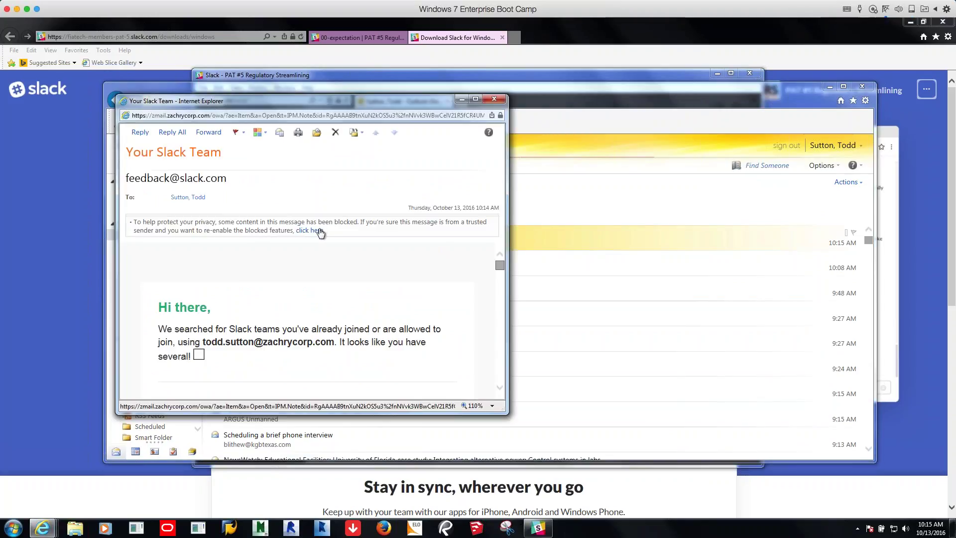
Load the email's blocked images, scroll to the PAT #12 Emerging Technology entry and launch it
{"action": "left_click", "coordinate": [310, 230]}
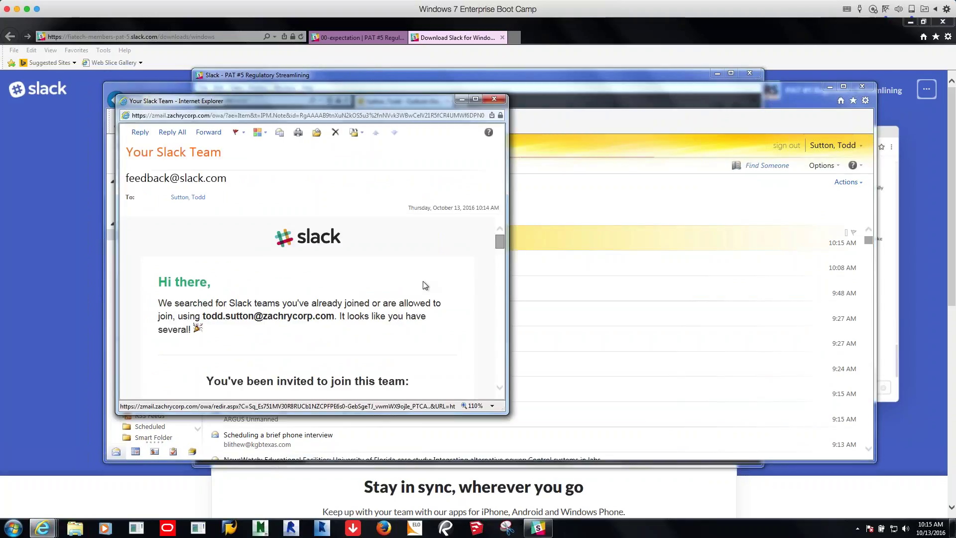
{"action": "scroll", "coordinate": [425, 285], "scroll_direction": "down", "scroll_amount": 1}
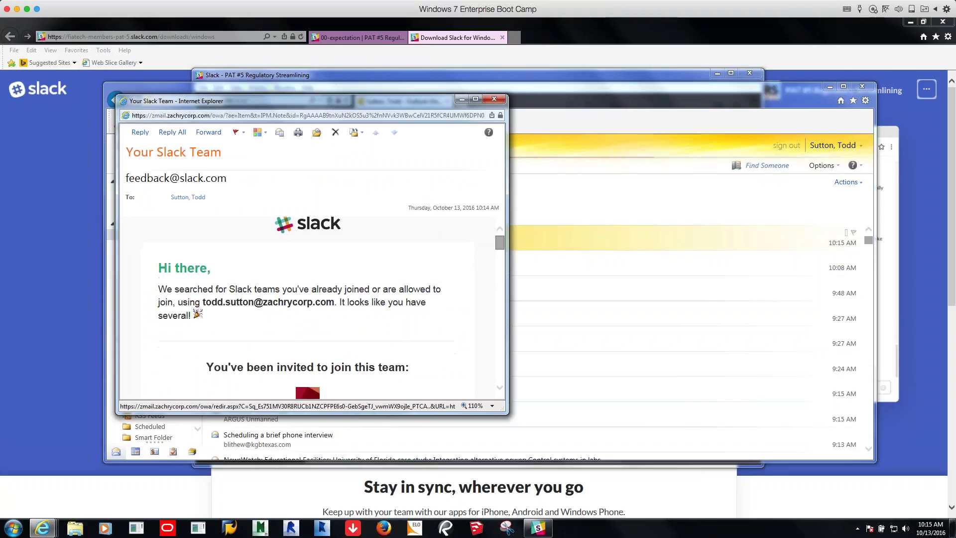
{"action": "scroll", "coordinate": [311, 309], "scroll_direction": "down", "scroll_amount": 5}
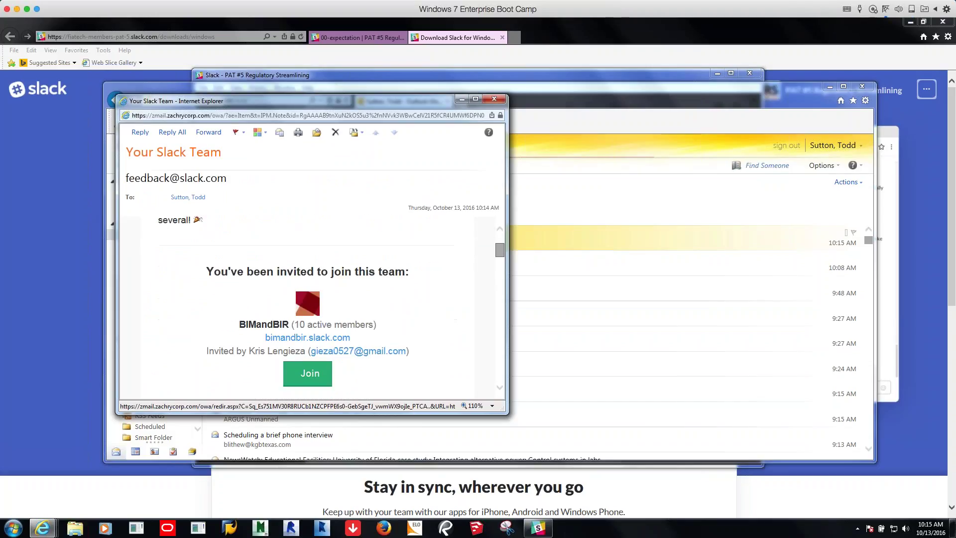
{"action": "scroll", "coordinate": [311, 304], "scroll_direction": "down", "scroll_amount": 3}
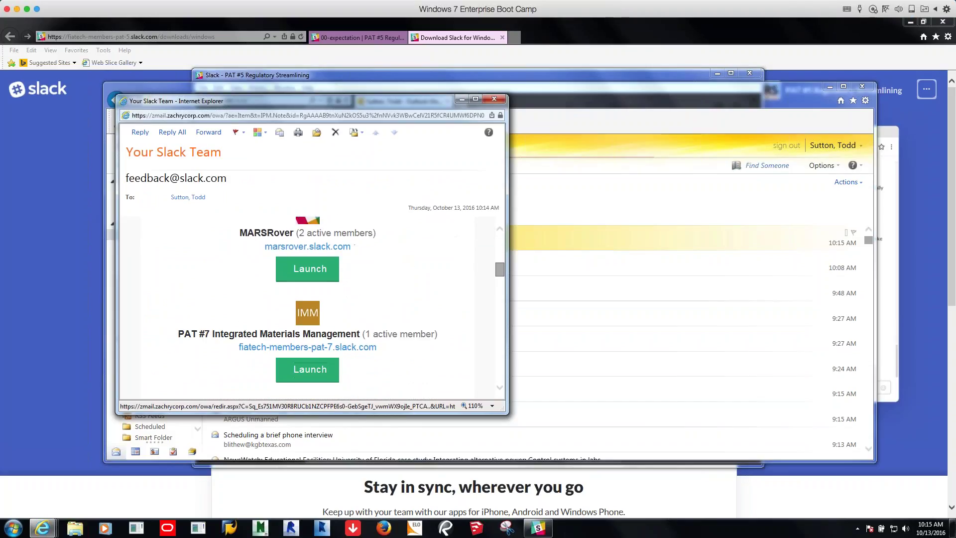
{"action": "scroll", "coordinate": [312, 304], "scroll_direction": "down", "scroll_amount": 1}
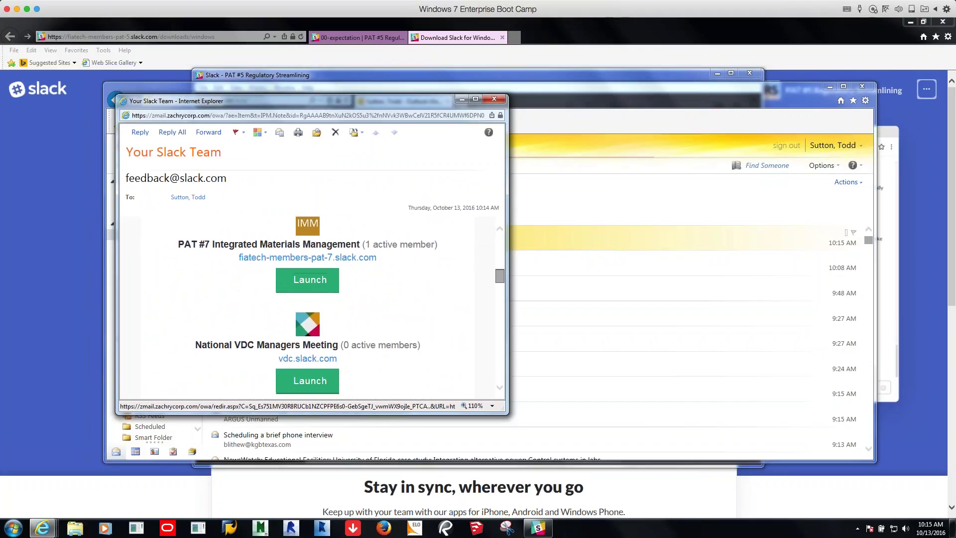
{"action": "scroll", "coordinate": [309, 304], "scroll_direction": "down", "scroll_amount": 1}
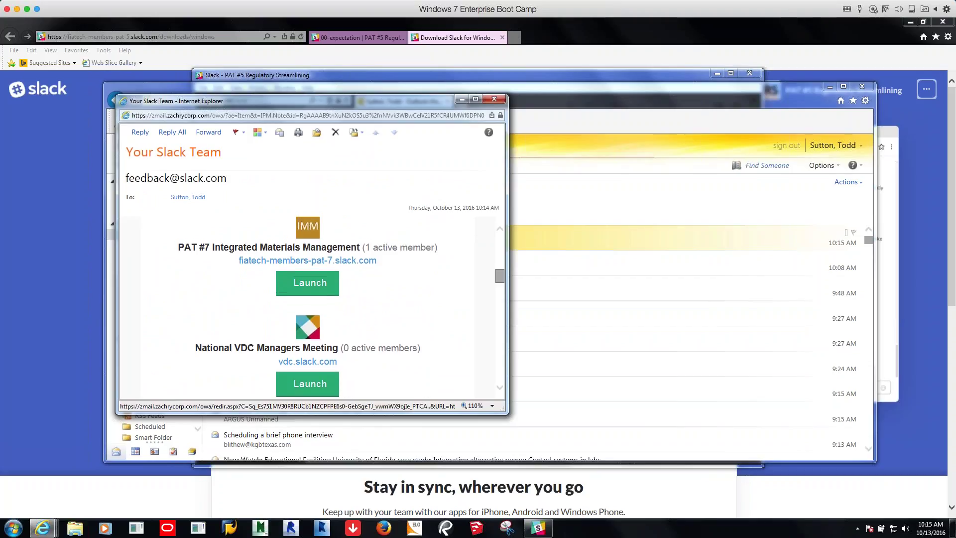
{"action": "scroll", "coordinate": [308, 303], "scroll_direction": "down", "scroll_amount": 5}
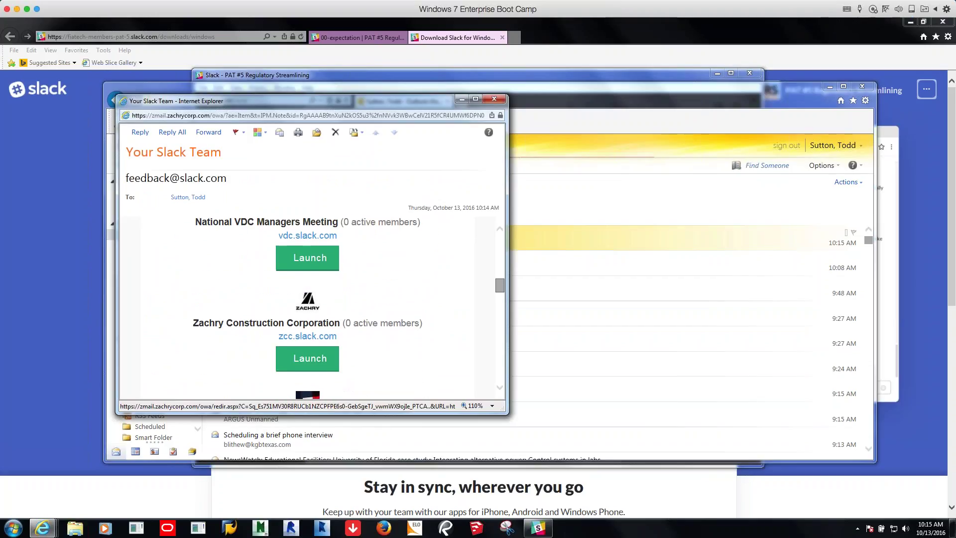
{"action": "scroll", "coordinate": [309, 304], "scroll_direction": "down", "scroll_amount": 4}
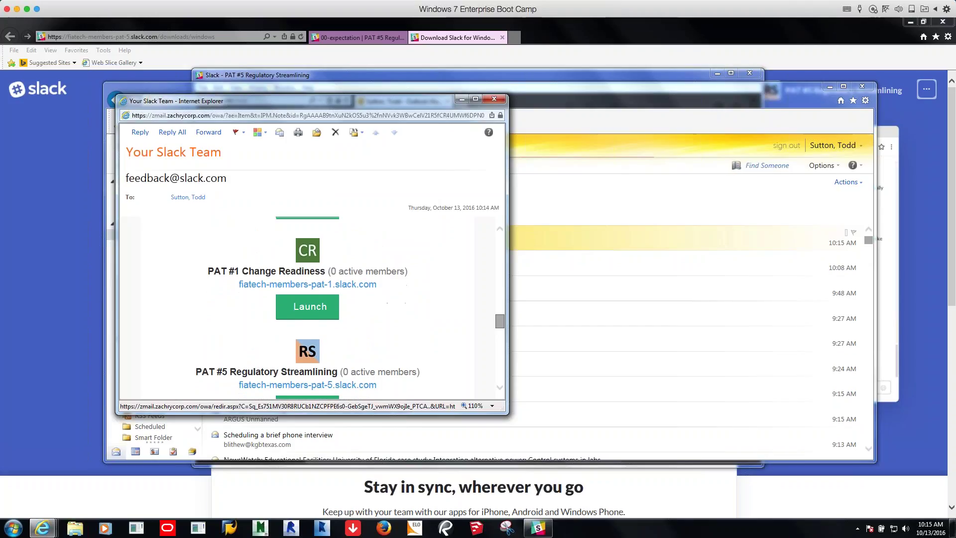
{"action": "scroll", "coordinate": [309, 304], "scroll_direction": "down", "scroll_amount": 3}
{"action": "scroll", "coordinate": [309, 304], "scroll_direction": "down", "scroll_amount": 3}
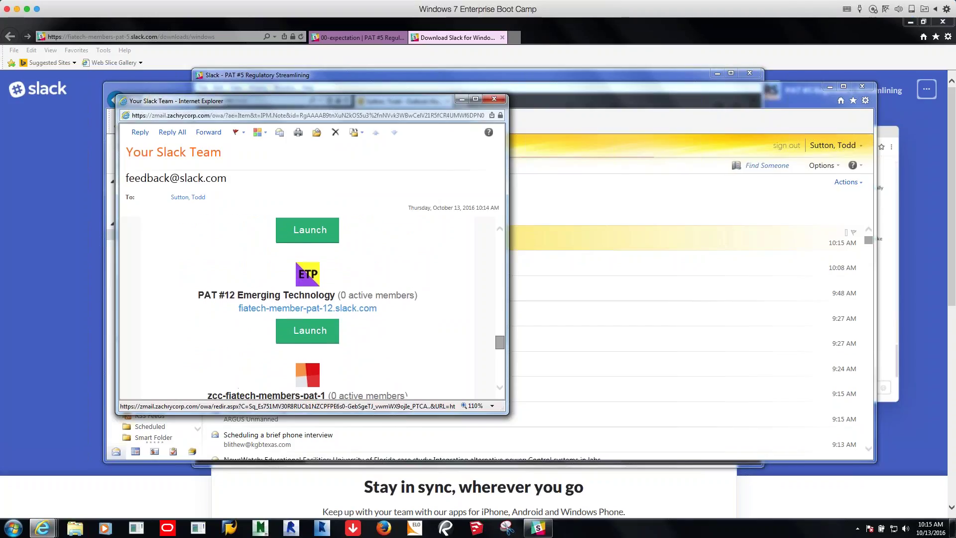
{"action": "scroll", "coordinate": [309, 304], "scroll_direction": "up", "scroll_amount": 1}
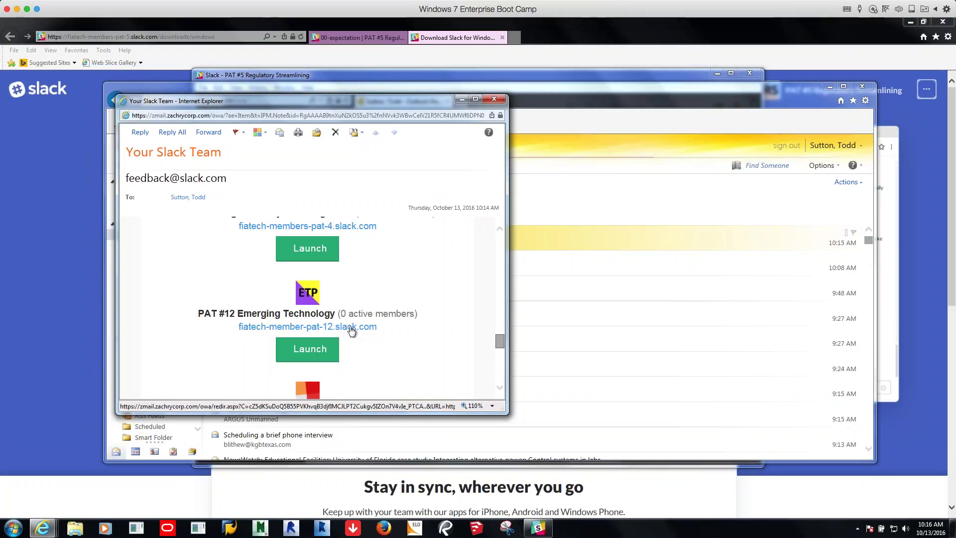
{"action": "left_click", "coordinate": [322, 355]}
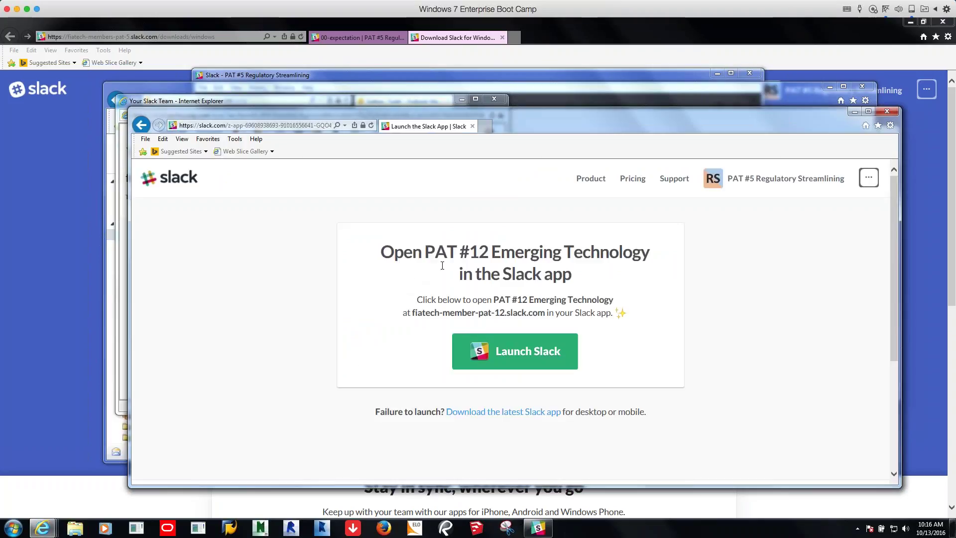
Open PAT #12 Emerging Technology in the Slack desktop app, allowing the browser's prompt
{"action": "left_click", "coordinate": [506, 358]}
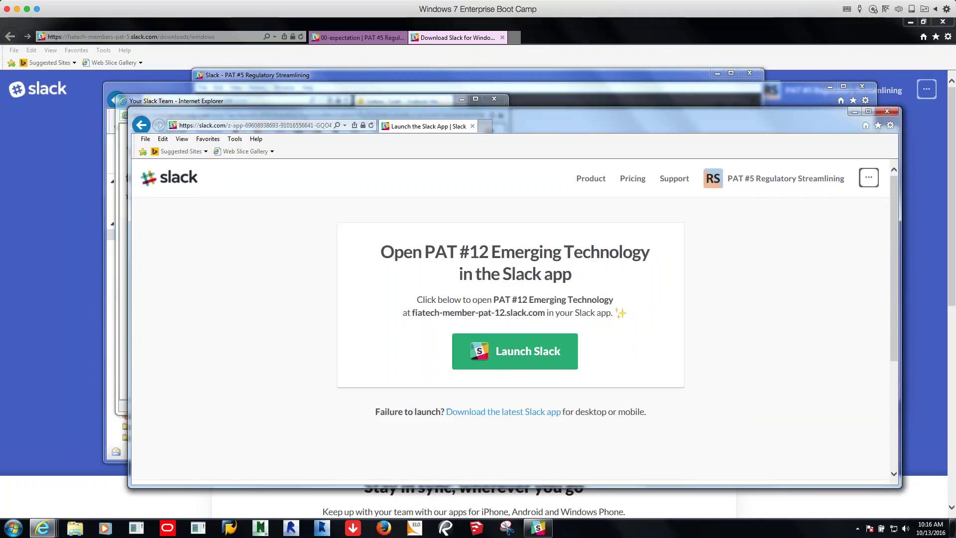
{"action": "left_click", "coordinate": [525, 360]}
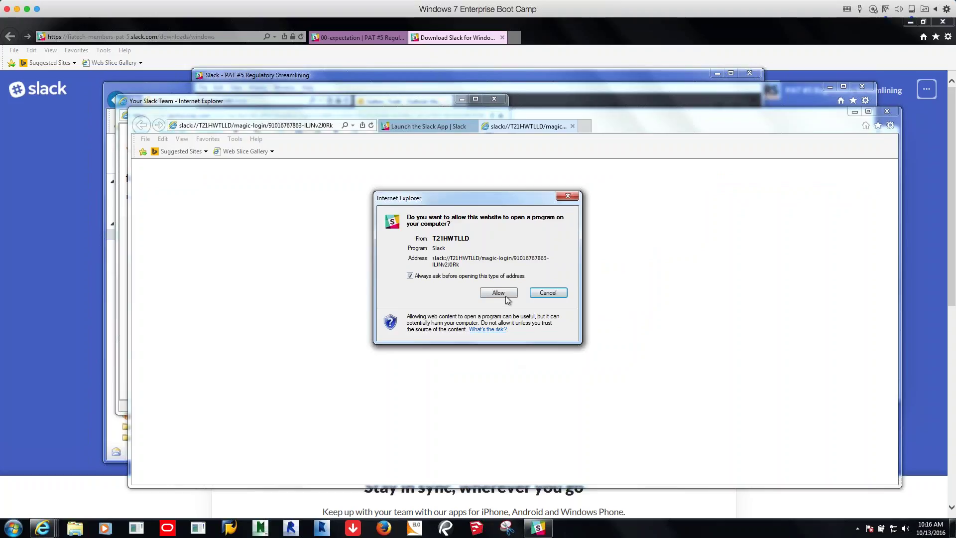
{"action": "left_click", "coordinate": [498, 293]}
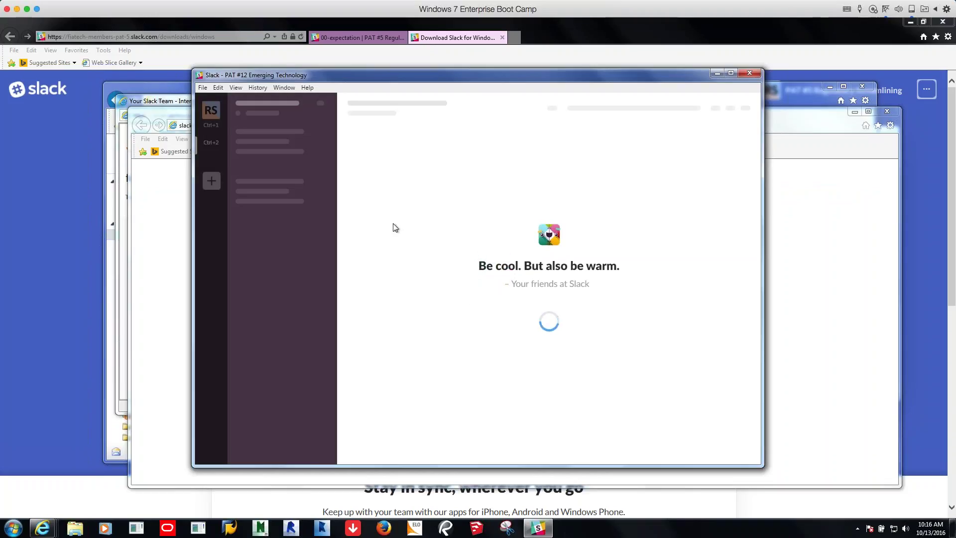
Toggle between the RS and ETP workspaces, ending on PAT #5, and nudge the window right
{"action": "left_click", "coordinate": [211, 115]}
{"action": "left_click", "coordinate": [211, 149]}
{"action": "left_click", "coordinate": [209, 111]}
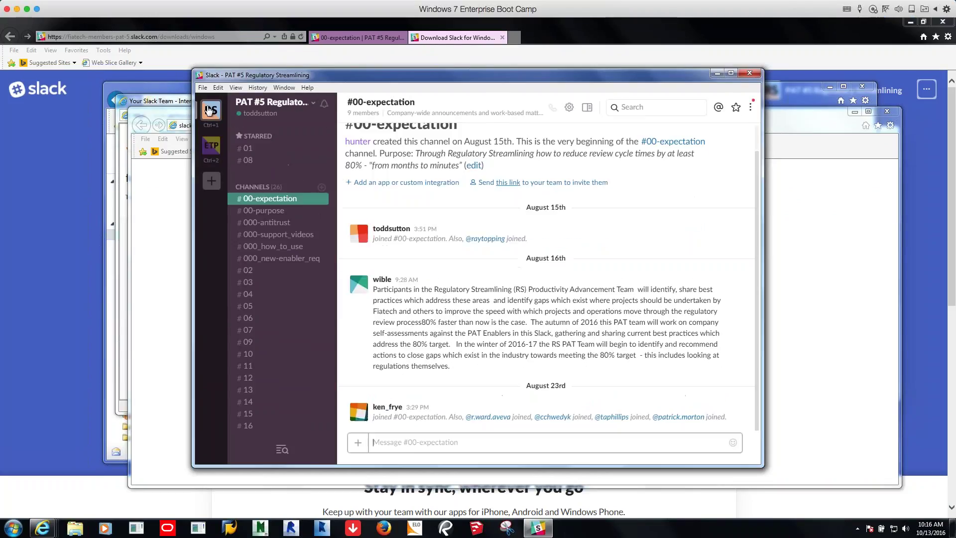
{"action": "left_click", "coordinate": [208, 144]}
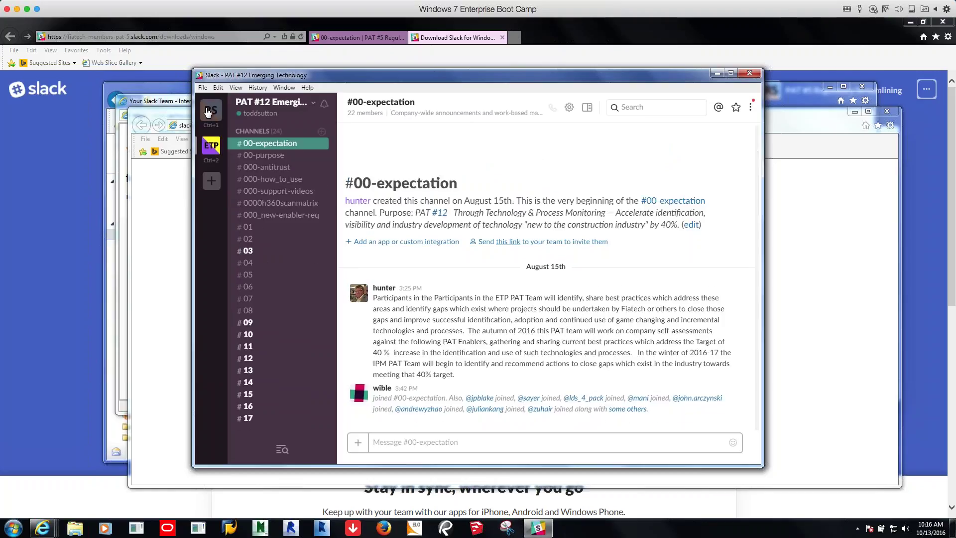
{"action": "left_click", "coordinate": [211, 151]}
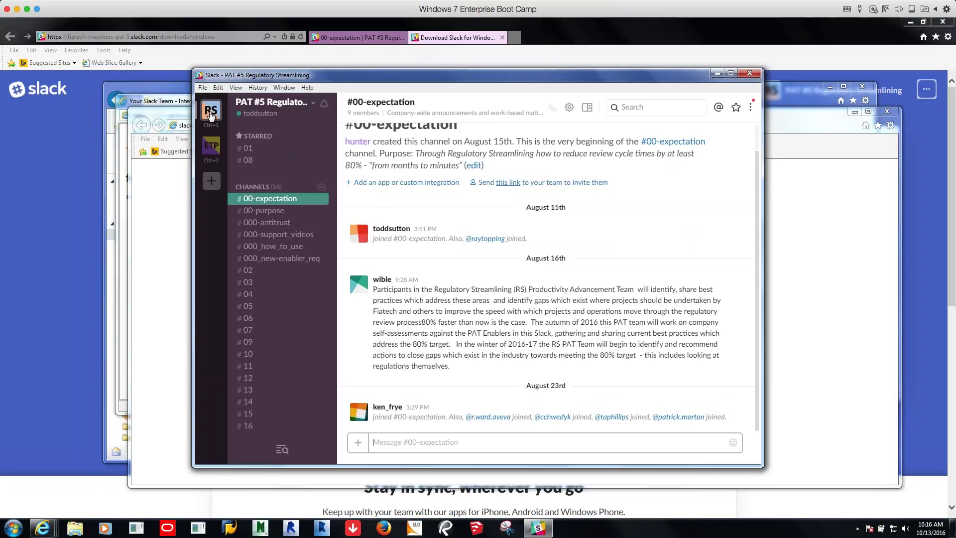
{"action": "key", "text": "ctrl+2"}
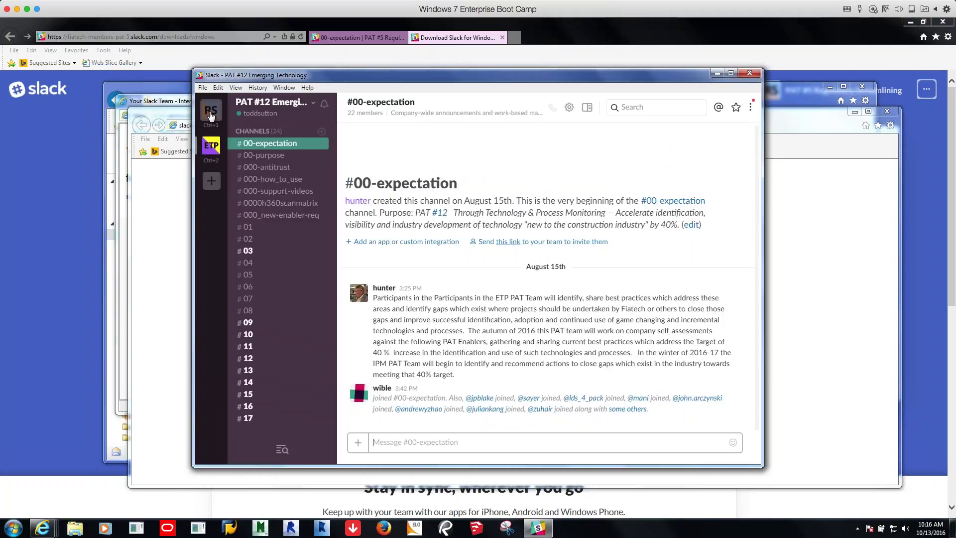
{"action": "left_click", "coordinate": [212, 111]}
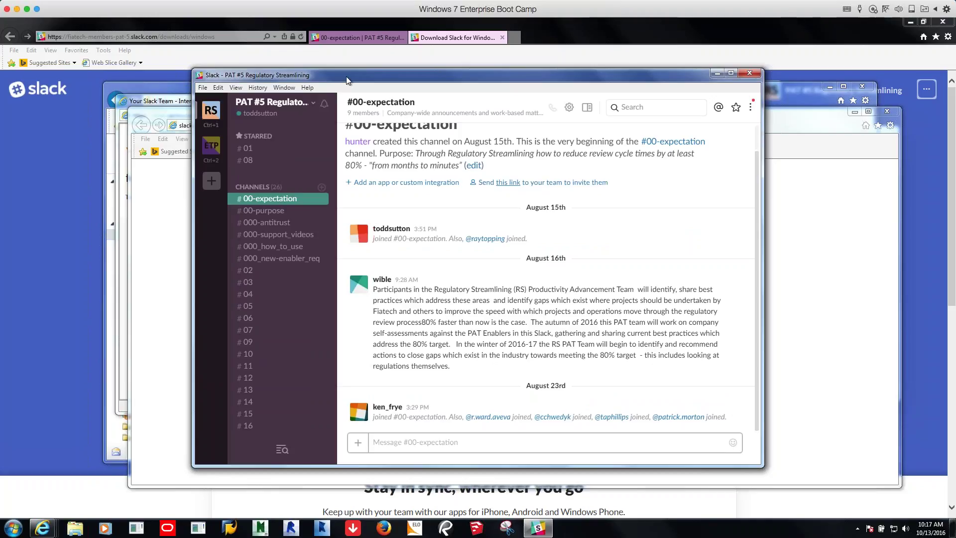
{"action": "left_click_drag", "start_coordinate": [346, 76], "coordinate": [405, 79]}
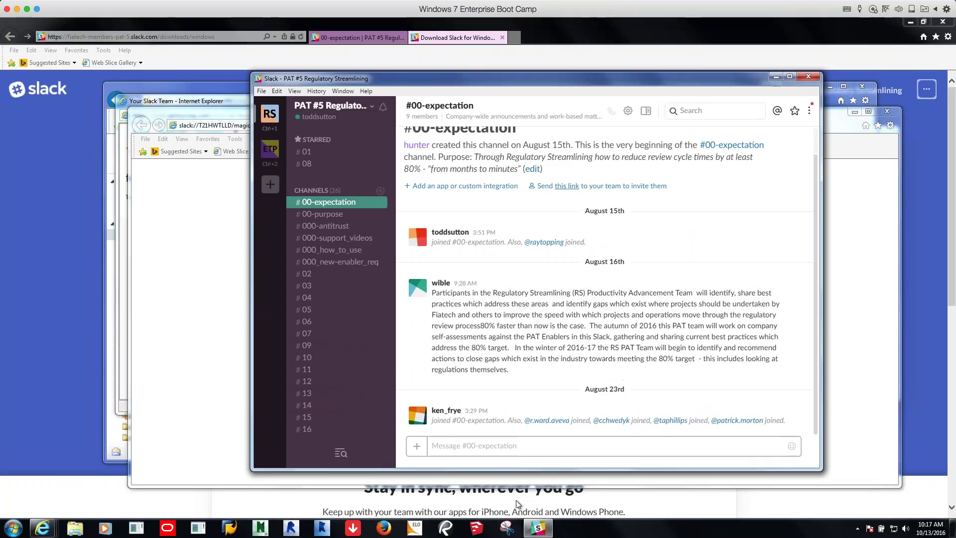
{"action": "right_click", "coordinate": [542, 533]}
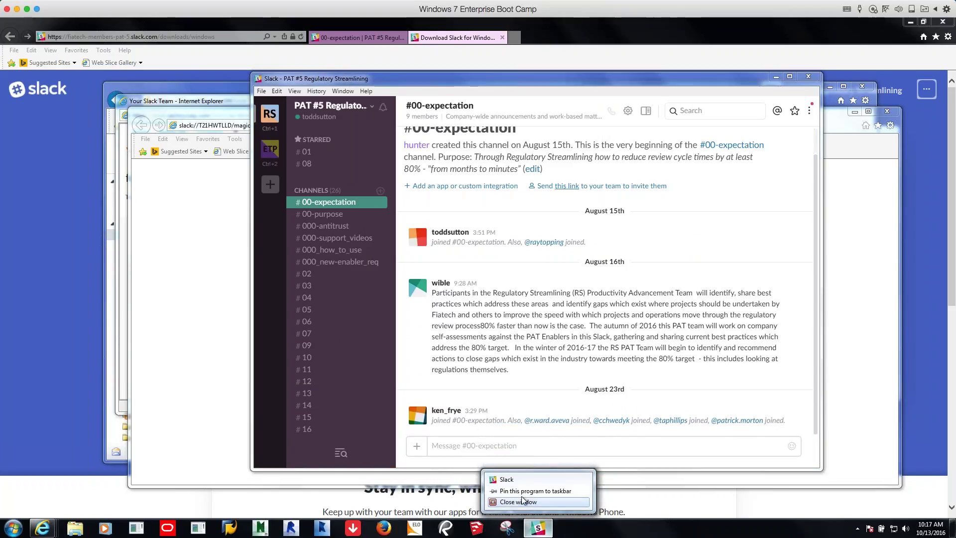
{"action": "left_click", "coordinate": [543, 533]}
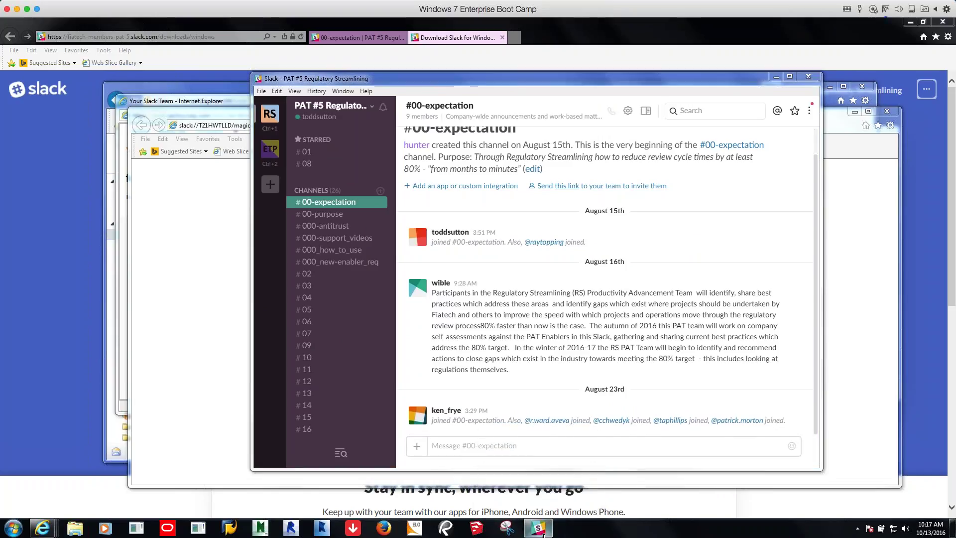
{"action": "mouse_move", "coordinate": [543, 532]}
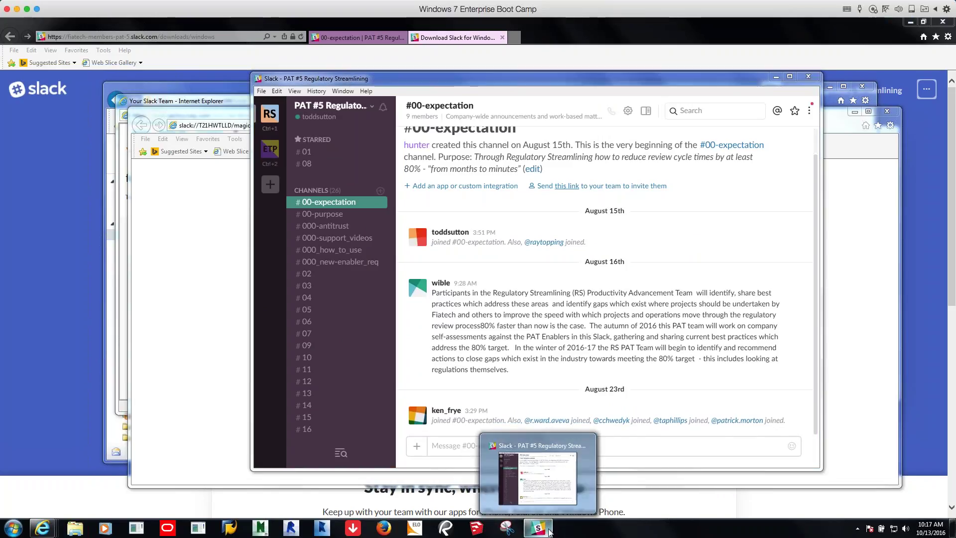
{"action": "left_click", "coordinate": [808, 77]}
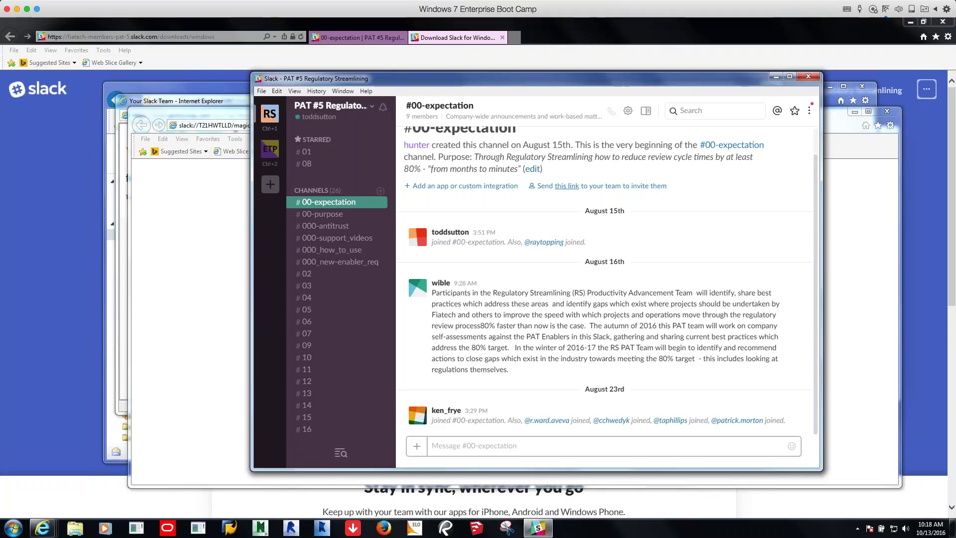
Bring up the forwarded PAT #5 invitation email, then return to the Slack window
{"action": "mouse_move", "coordinate": [44, 529]}
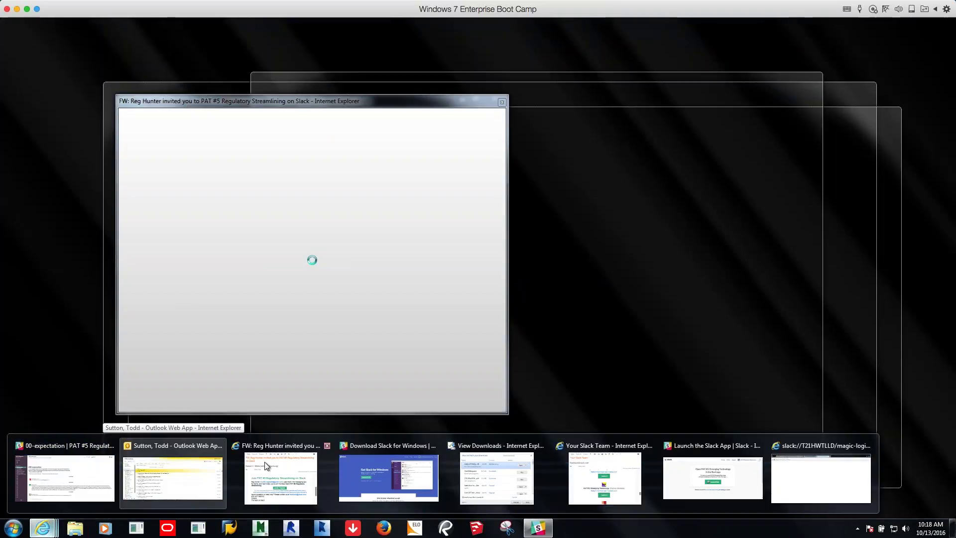
{"action": "left_click", "coordinate": [265, 462]}
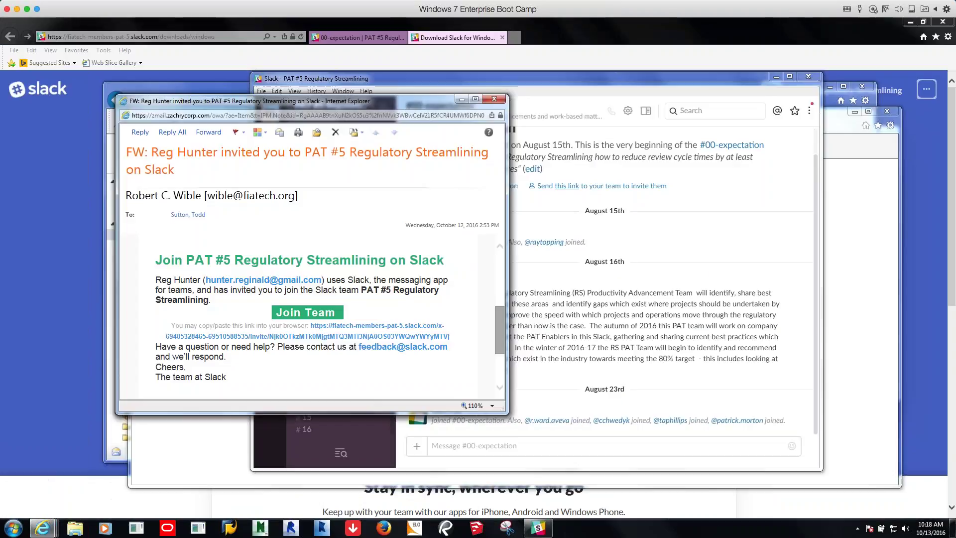
{"action": "scroll", "coordinate": [309, 313], "scroll_direction": "up", "scroll_amount": 2}
{"action": "scroll", "coordinate": [313, 319], "scroll_direction": "down", "scroll_amount": 3}
{"action": "left_click", "coordinate": [494, 99]}
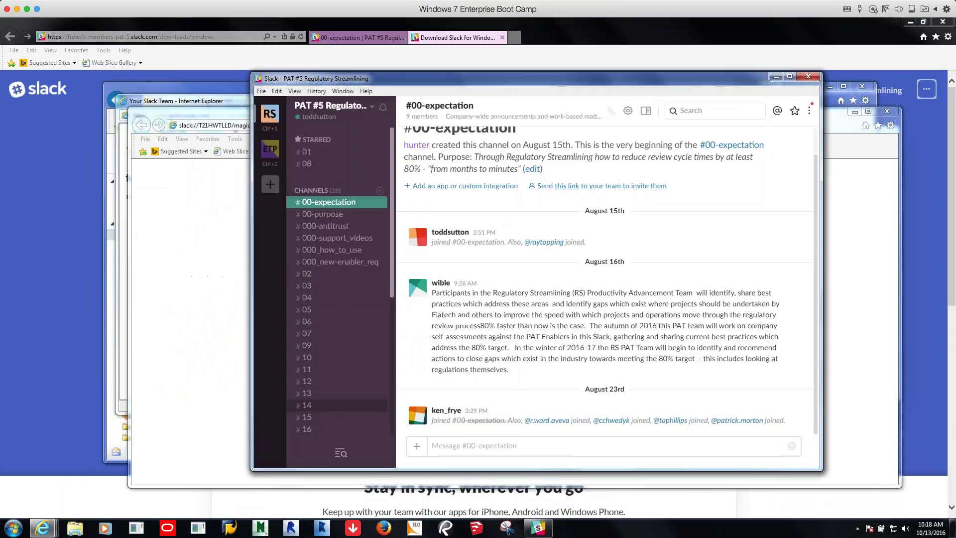
Bring the Your Slack Team email forward and scroll to the PAT #7 Integrated Materials Management entry
{"action": "mouse_move", "coordinate": [41, 529]}
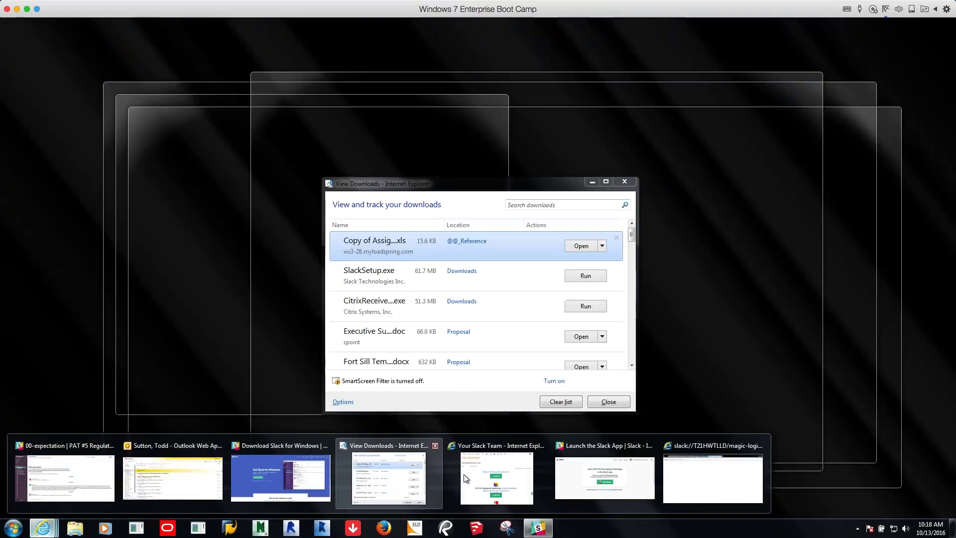
{"action": "left_click", "coordinate": [486, 476]}
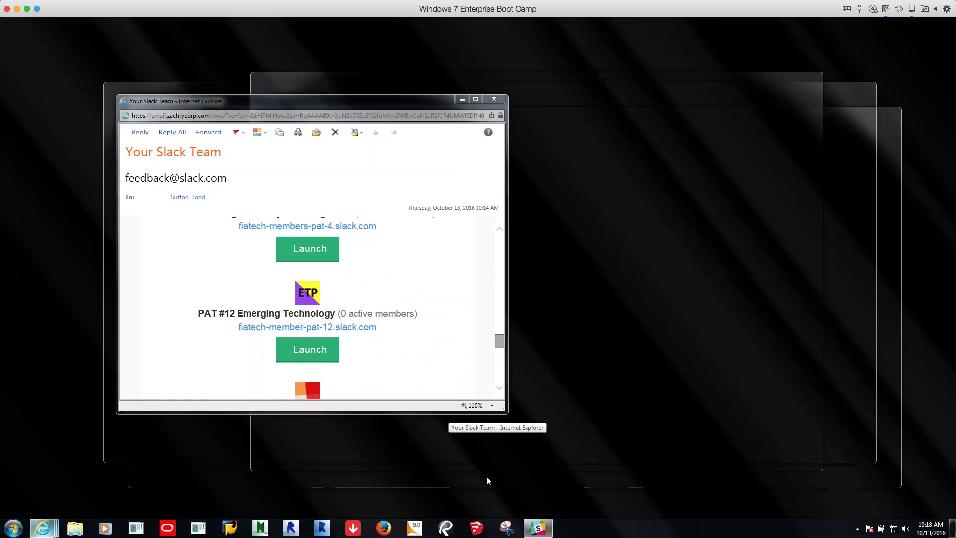
{"action": "scroll", "coordinate": [378, 276], "scroll_direction": "down", "scroll_amount": 3}
{"action": "scroll", "coordinate": [309, 307], "scroll_direction": "down", "scroll_amount": 5}
{"action": "scroll", "coordinate": [309, 306], "scroll_direction": "up", "scroll_amount": 10}
{"action": "scroll", "coordinate": [309, 306], "scroll_direction": "up", "scroll_amount": 10}
{"action": "scroll", "coordinate": [308, 306], "scroll_direction": "up", "scroll_amount": 4}
{"action": "scroll", "coordinate": [308, 306], "scroll_direction": "down", "scroll_amount": 1}
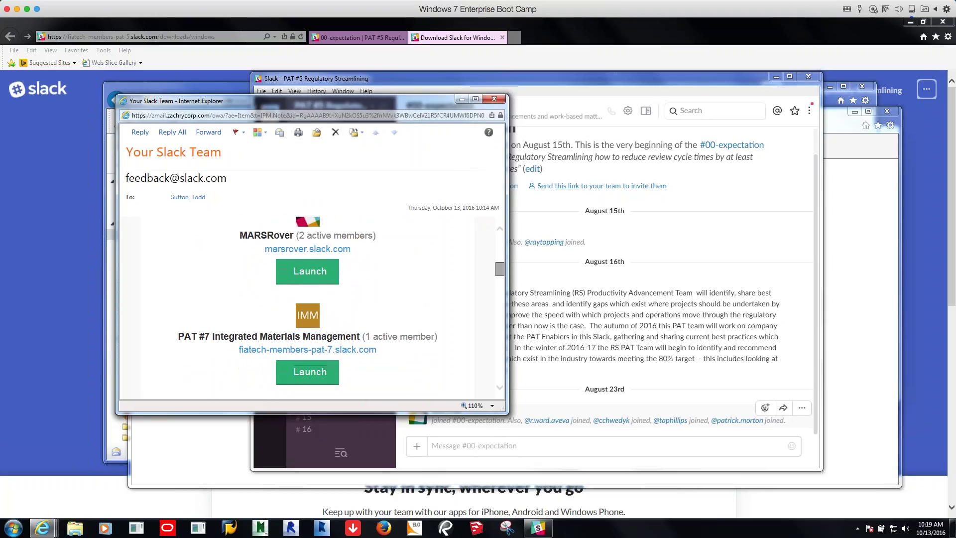
{"action": "scroll", "coordinate": [319, 379], "scroll_direction": "down", "scroll_amount": 1}
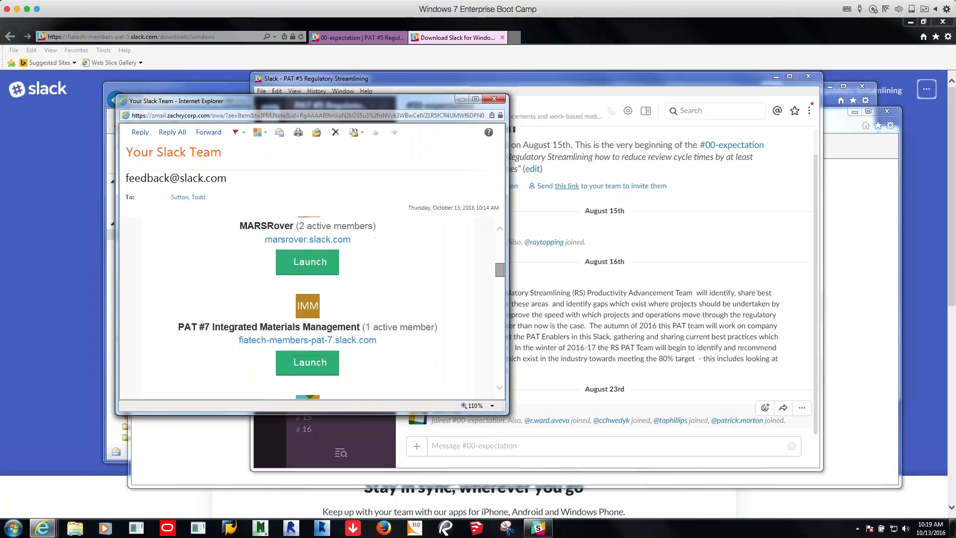
Launch PAT #7 Integrated Materials Management in the Slack desktop app, allowing the browser prompt
{"action": "left_click", "coordinate": [307, 366]}
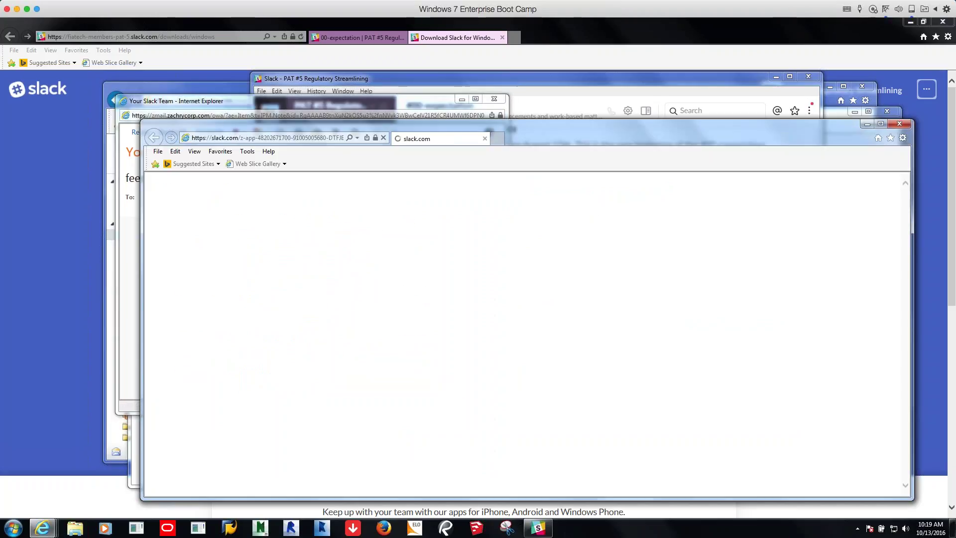
{"action": "left_click", "coordinate": [528, 385]}
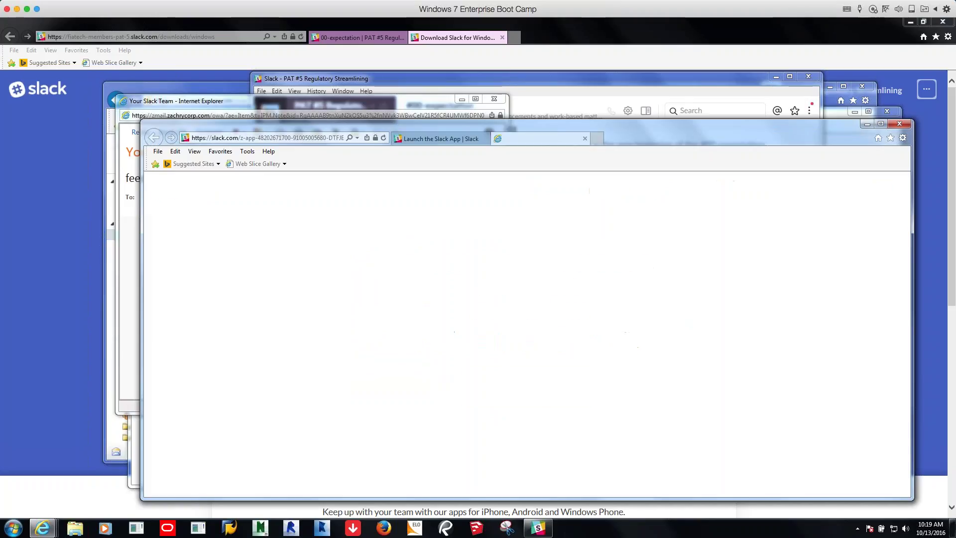
{"action": "left_click", "coordinate": [506, 294]}
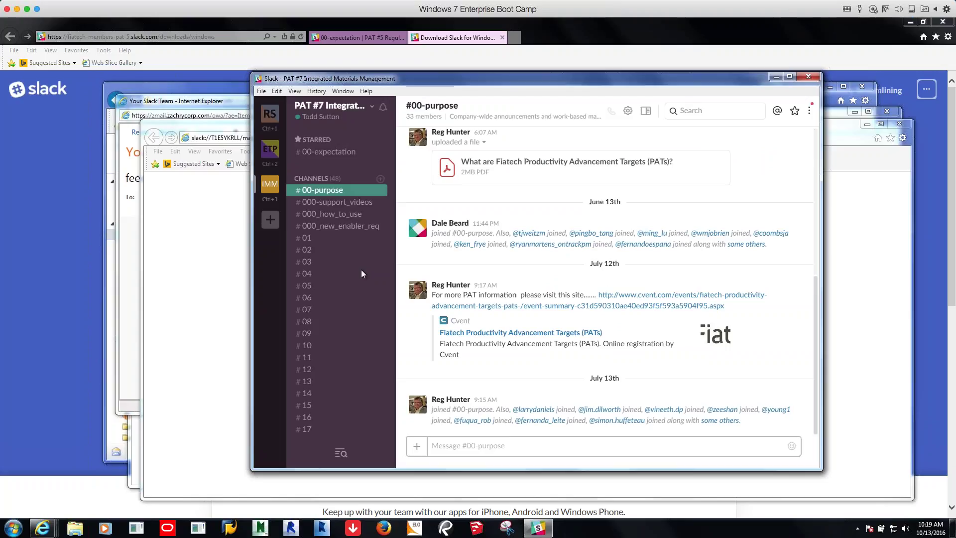
Start adding another team, close the sign-in window, and return to the Slack download page
{"action": "left_click", "coordinate": [270, 220]}
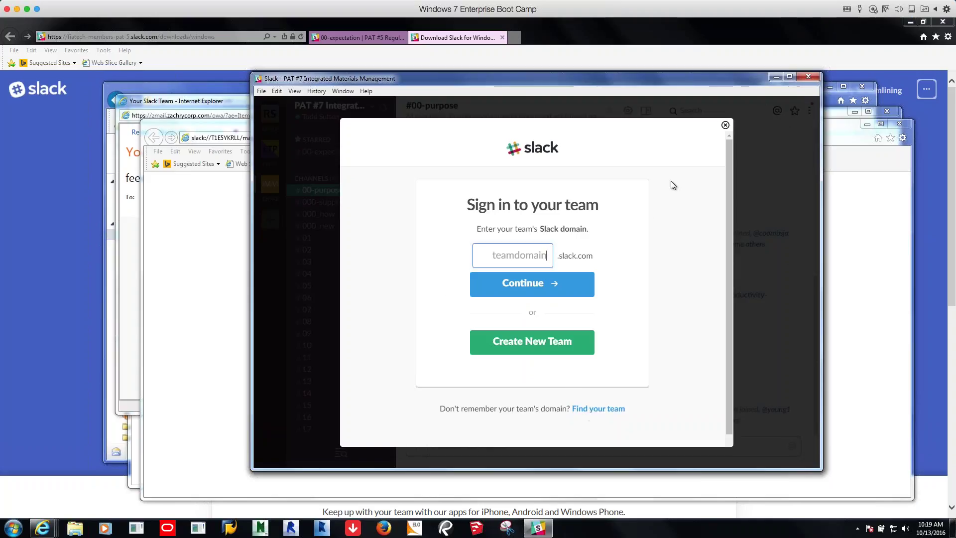
{"action": "left_click", "coordinate": [726, 125]}
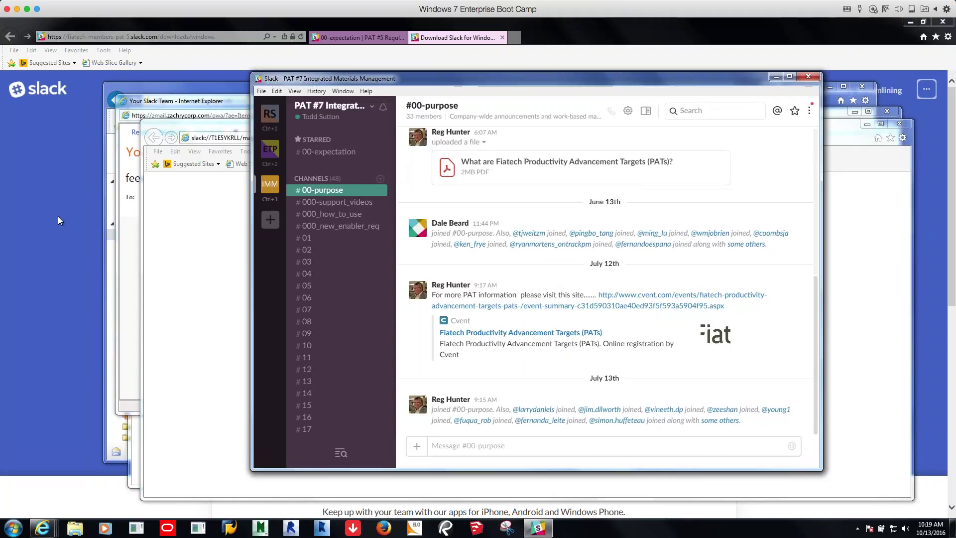
{"action": "left_click", "coordinate": [24, 240]}
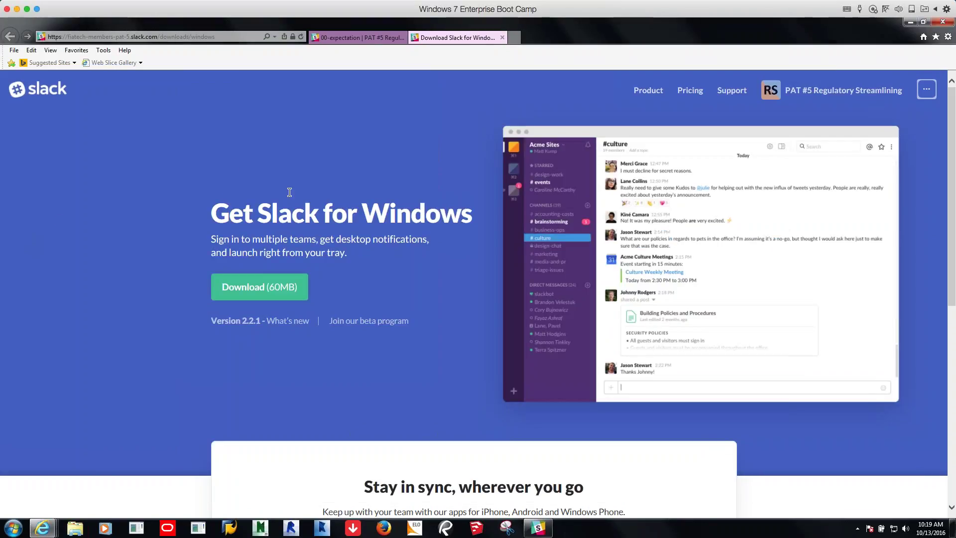
Visit the Slack product page and glance at the other-team options
{"action": "left_click", "coordinate": [654, 90]}
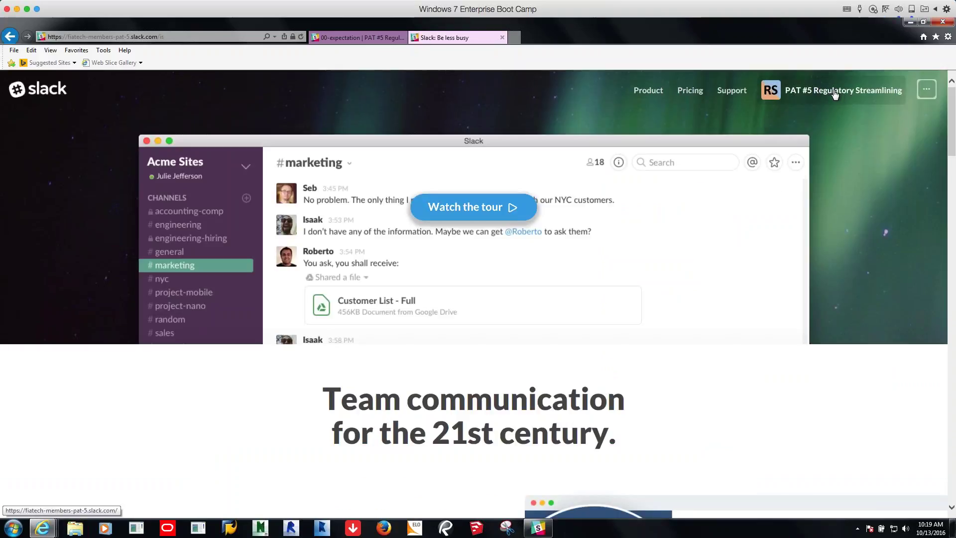
{"action": "left_click", "coordinate": [931, 92]}
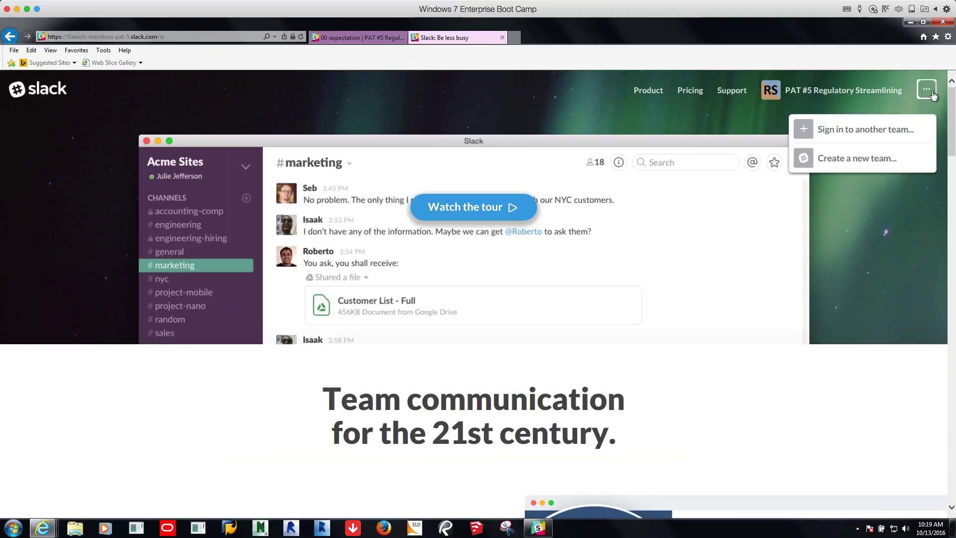
{"action": "left_click", "coordinate": [881, 97]}
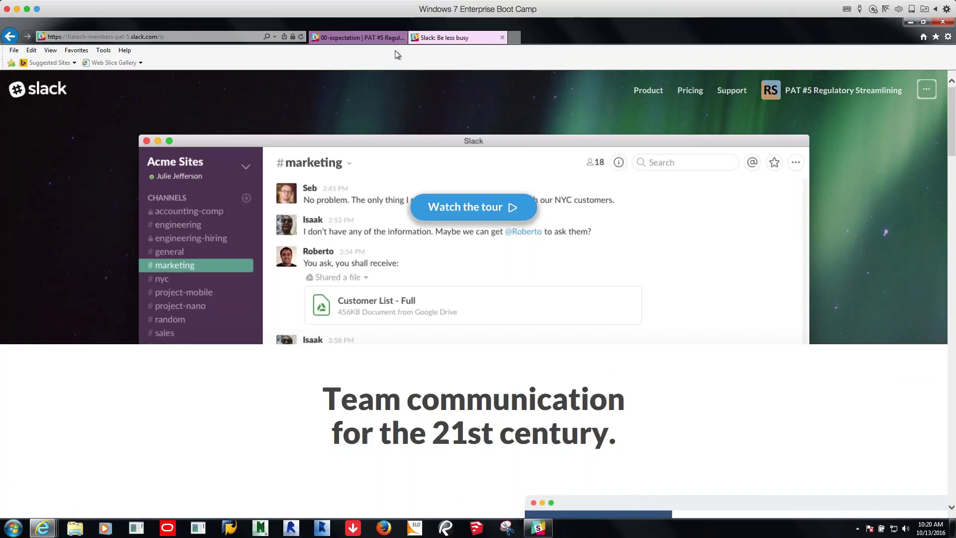
Sign out of PAT #5 Regulatory Streamlining from the #00-expectation page and return to slack.com
{"action": "left_click", "coordinate": [384, 39]}
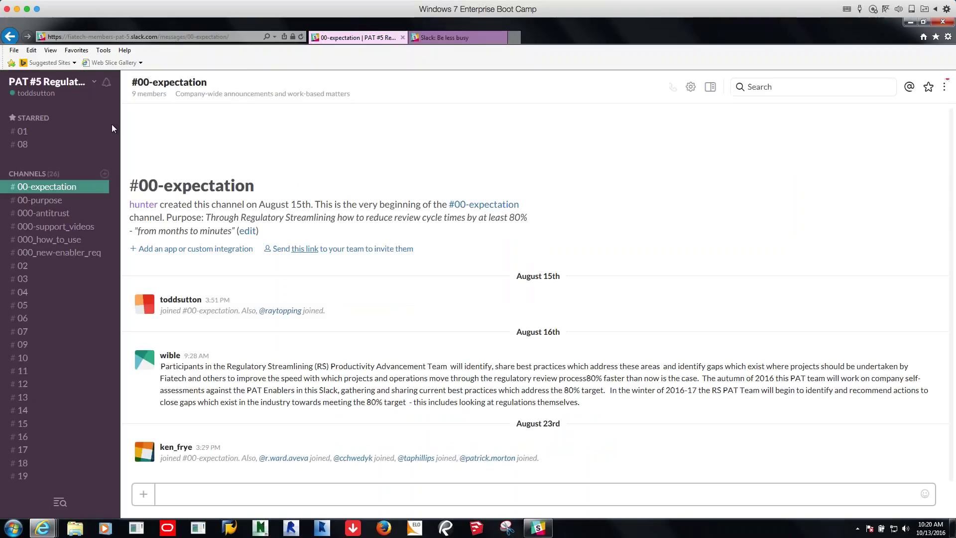
{"action": "left_click", "coordinate": [93, 83]}
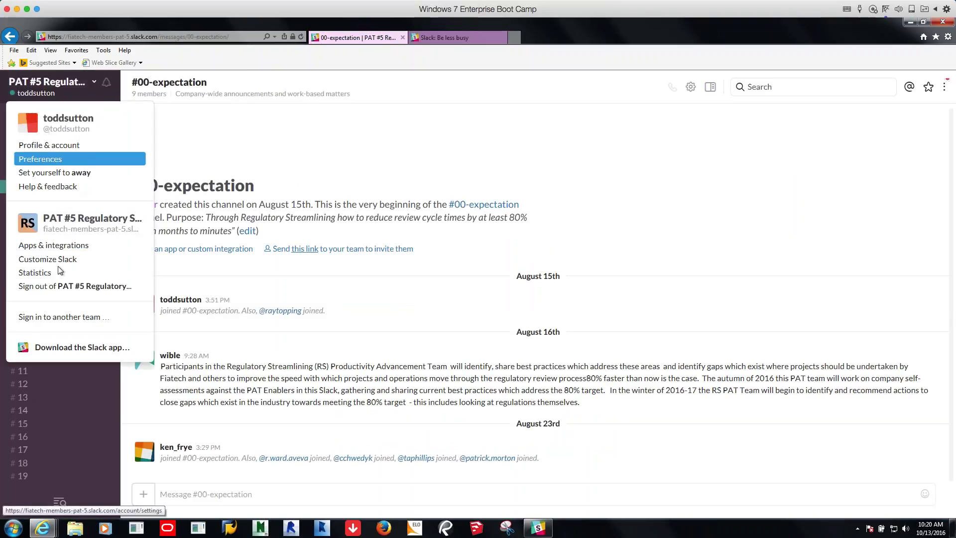
{"action": "left_click", "coordinate": [60, 289]}
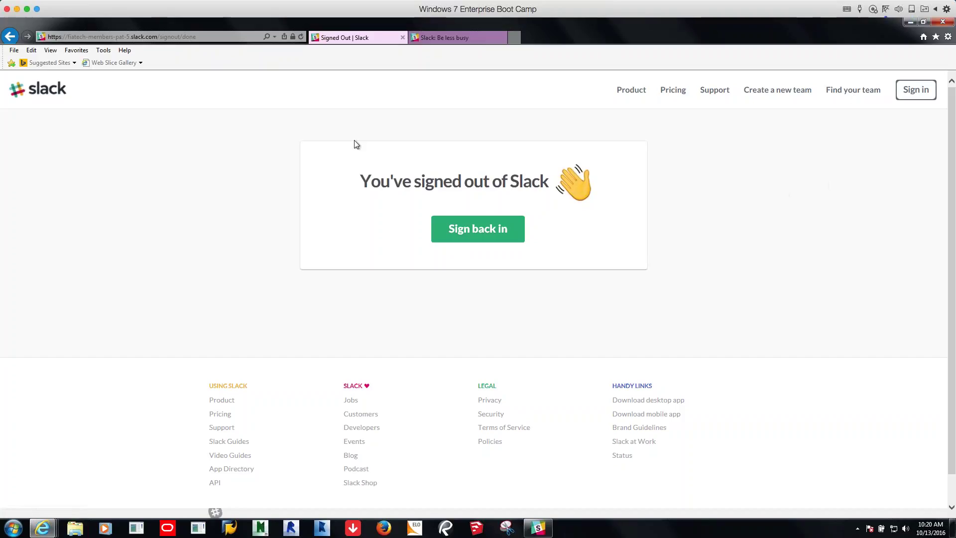
{"action": "left_click", "coordinate": [20, 90]}
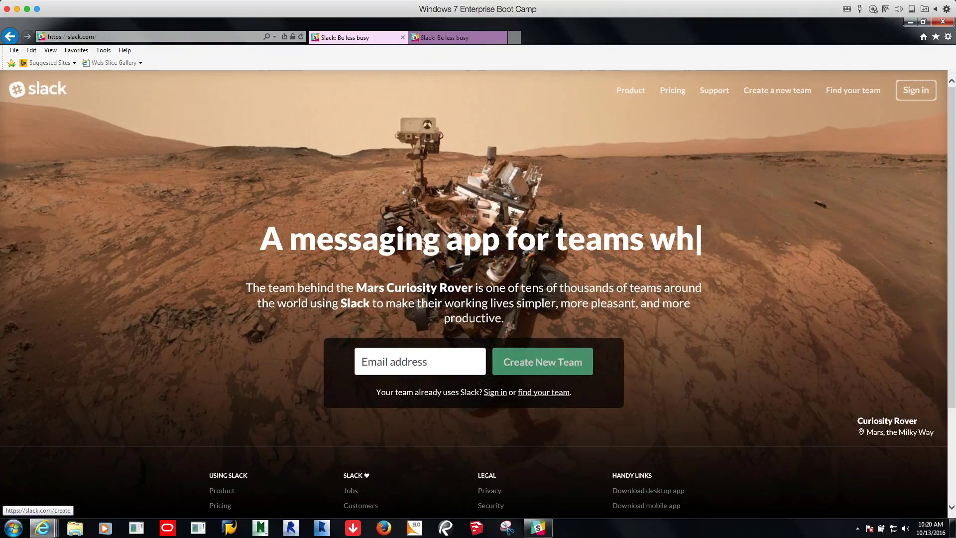
Open and close the Find your team page, then bring the Slack desktop app forward
{"action": "left_click", "coordinate": [847, 94]}
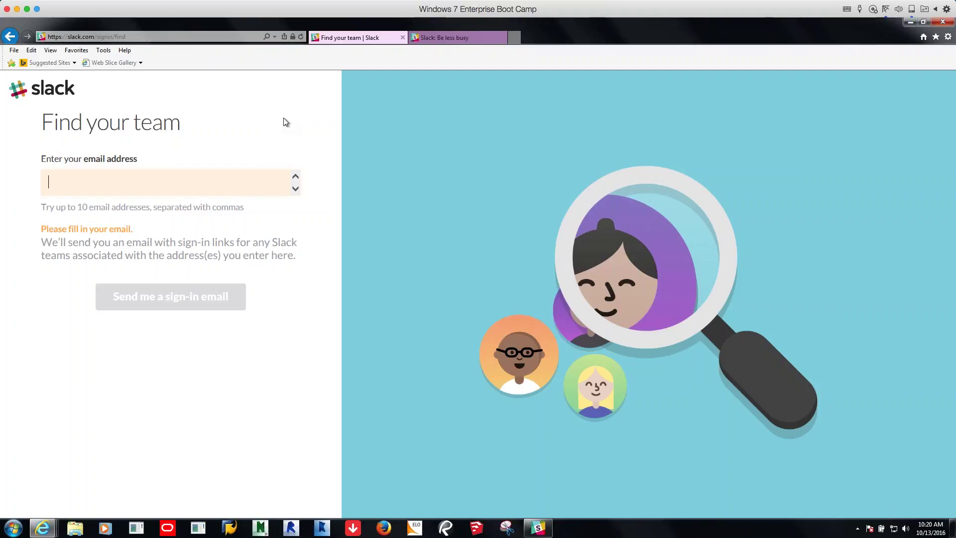
{"action": "left_click", "coordinate": [402, 38]}
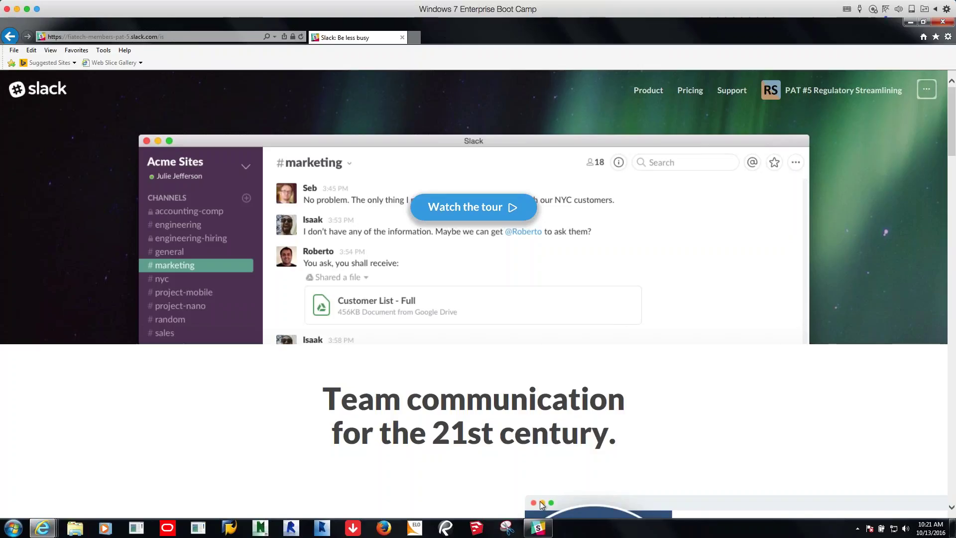
{"action": "left_click", "coordinate": [540, 529]}
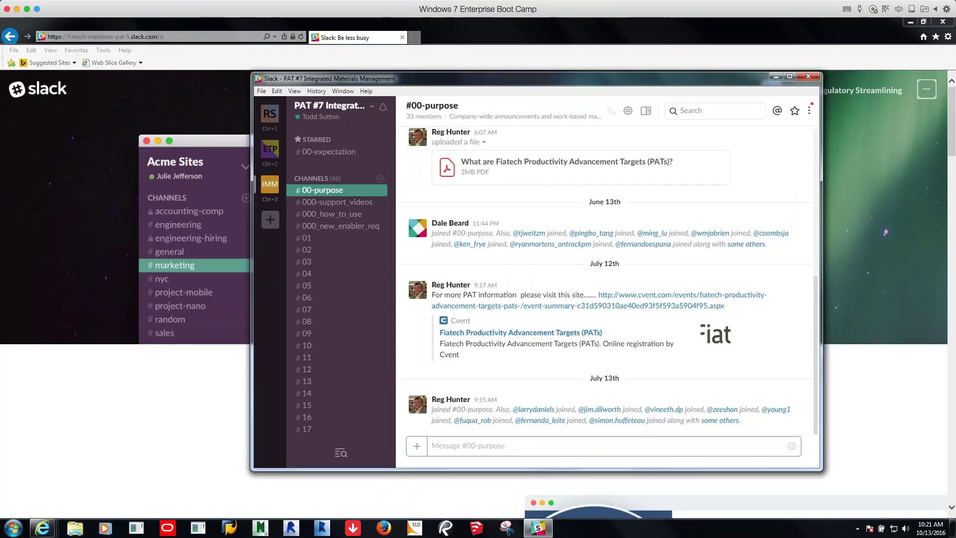
Maximize Slack, cycle through the RS, ETP and IMM workspaces, and open PAT #5's #00-purpose channel
{"action": "left_click", "coordinate": [790, 76]}
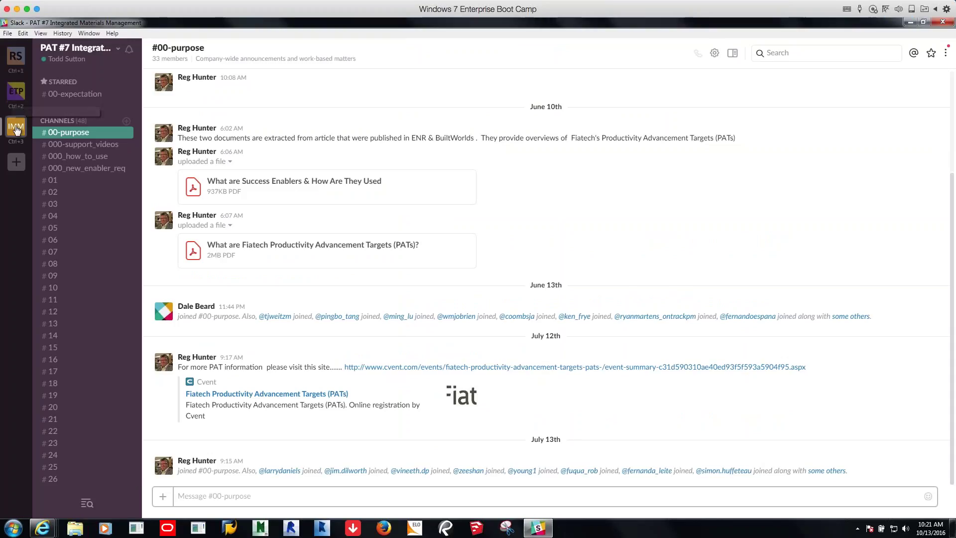
{"action": "left_click", "coordinate": [16, 60]}
{"action": "left_click", "coordinate": [16, 91]}
{"action": "left_click", "coordinate": [16, 127]}
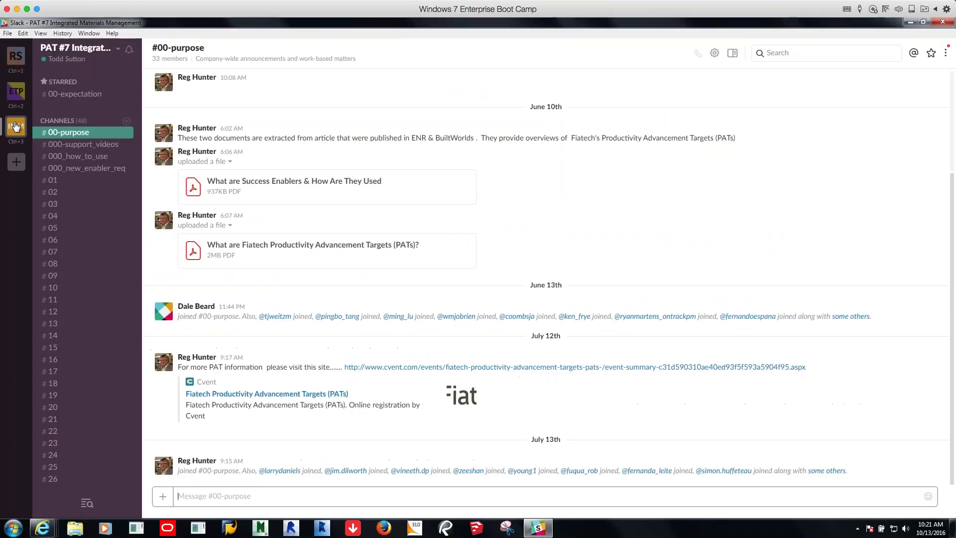
{"action": "left_click", "coordinate": [16, 91]}
{"action": "left_click", "coordinate": [16, 60]}
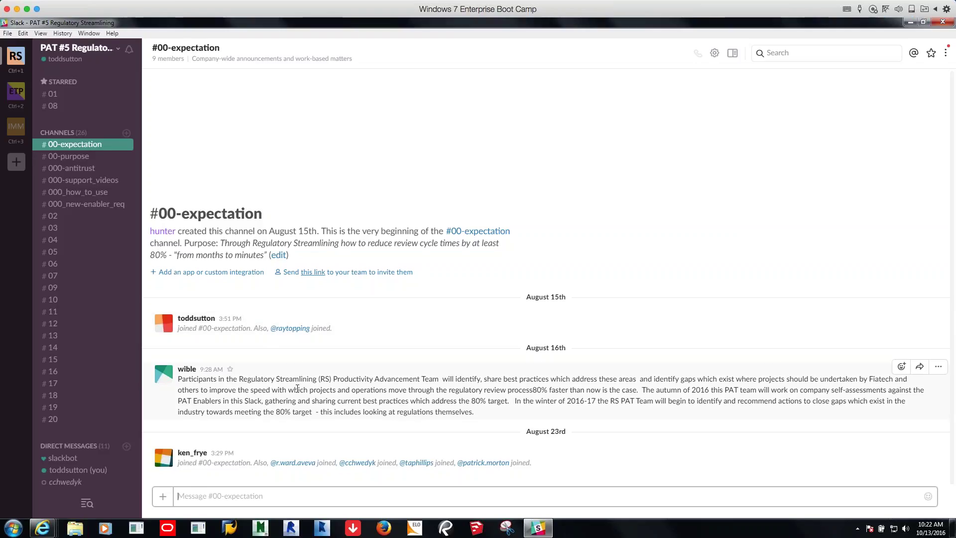
{"action": "left_click", "coordinate": [76, 157]}
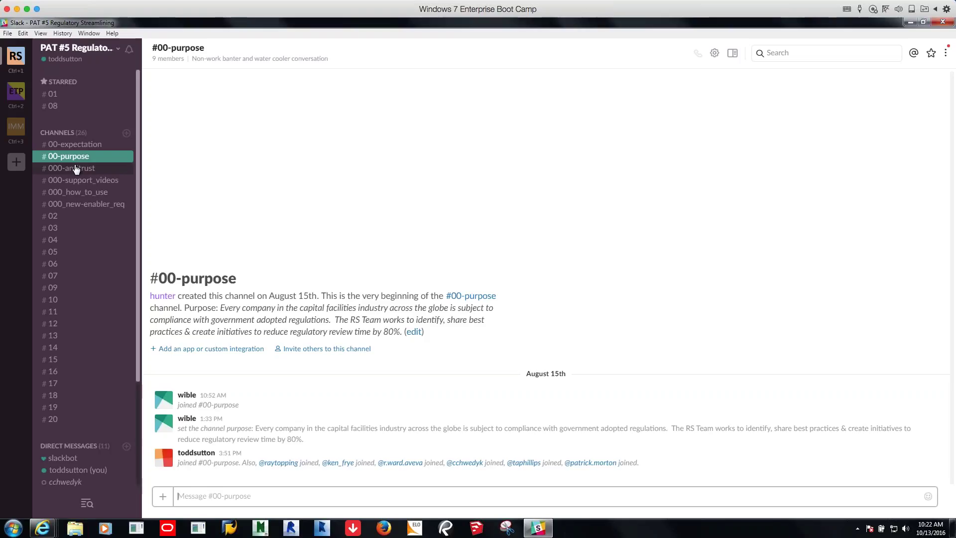
Open #000-antitrust, then #000-support_videos from the PAT #5 sidebar
{"action": "left_click", "coordinate": [76, 169]}
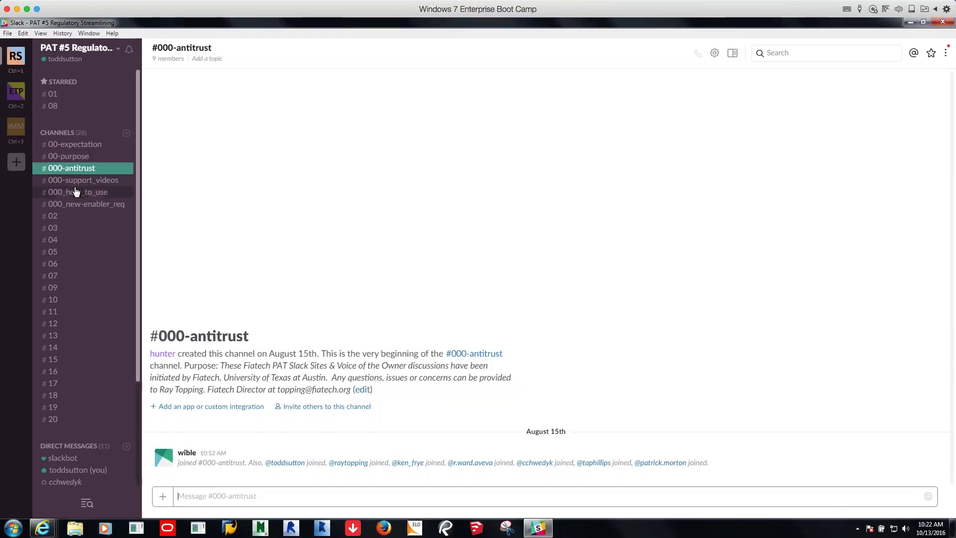
{"action": "left_click", "coordinate": [78, 184]}
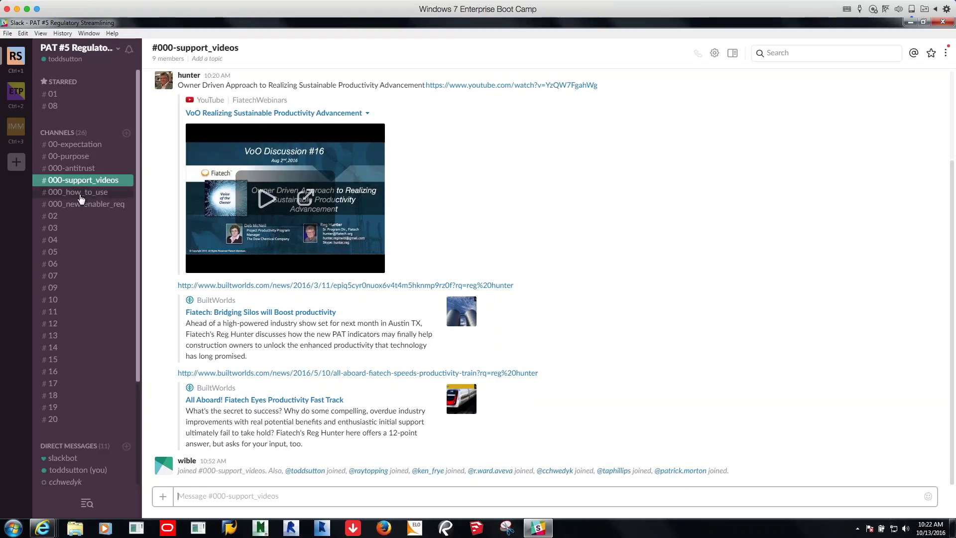
Open #000_how_to_use, then #000_new-enabler_req, then the #02 channel
{"action": "left_click", "coordinate": [83, 199]}
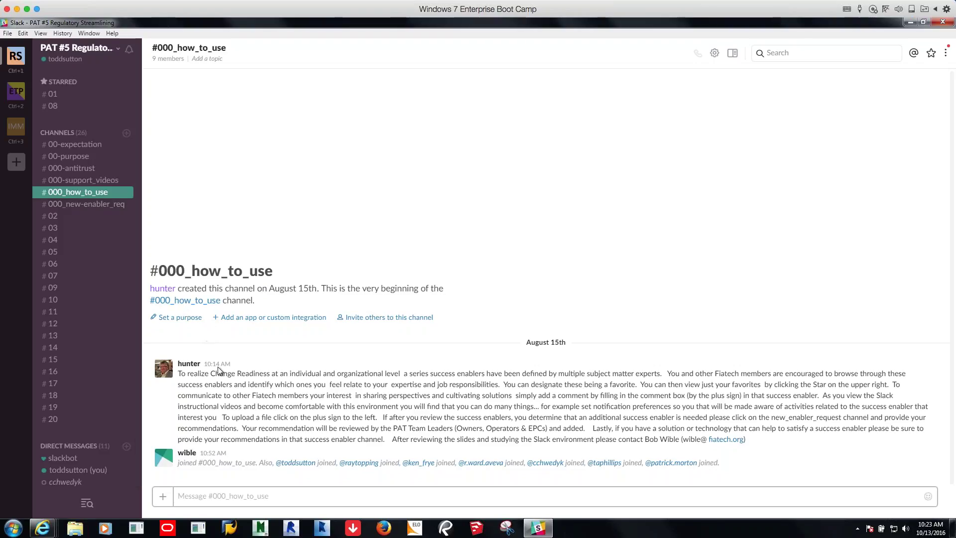
{"action": "left_click", "coordinate": [107, 209]}
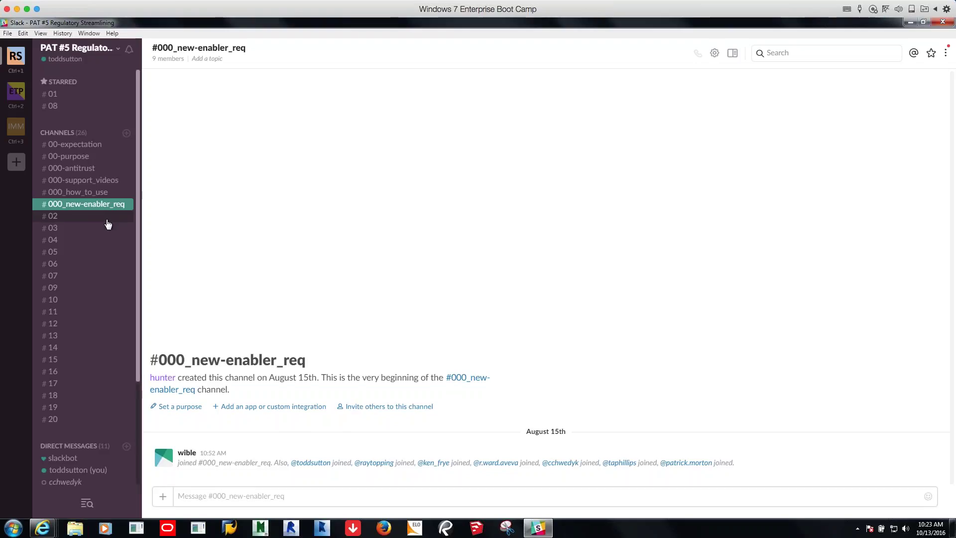
{"action": "left_click", "coordinate": [109, 216]}
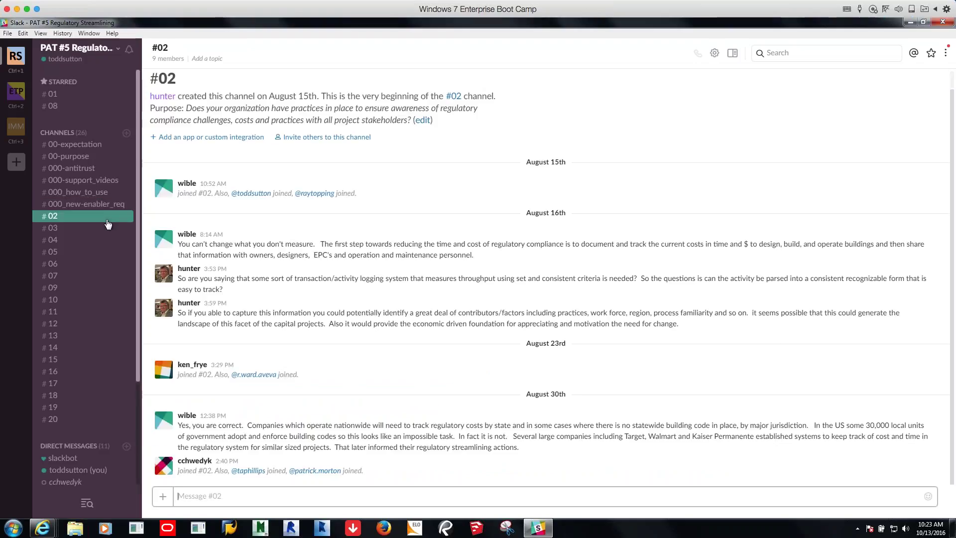
Look through channels #03 and #04, then open #000_new-enabler_req
{"action": "left_click", "coordinate": [103, 228]}
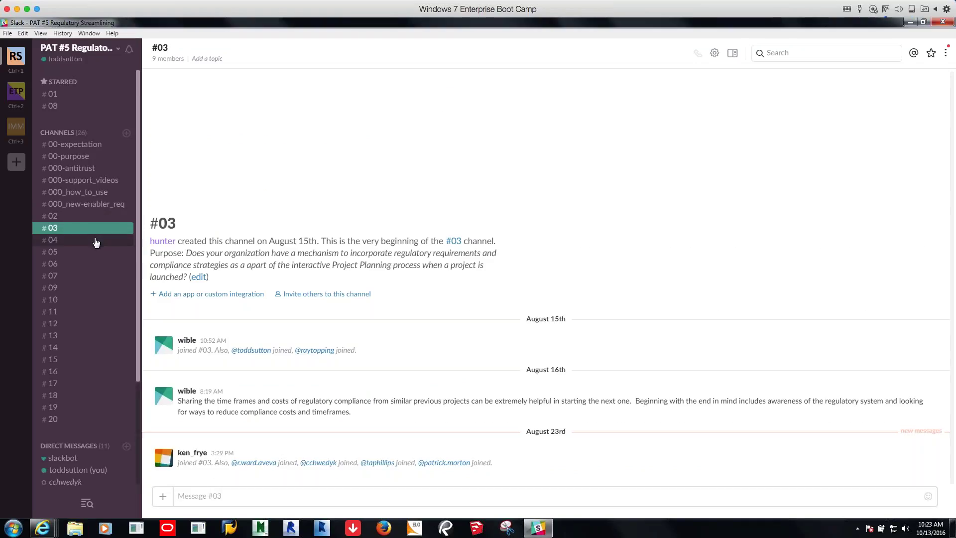
{"action": "left_click", "coordinate": [96, 241]}
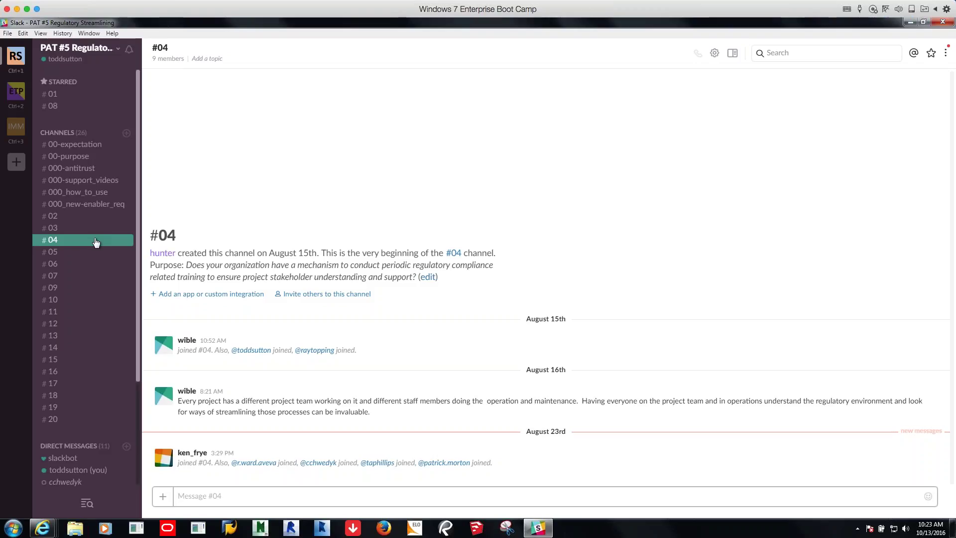
{"action": "left_click", "coordinate": [96, 204]}
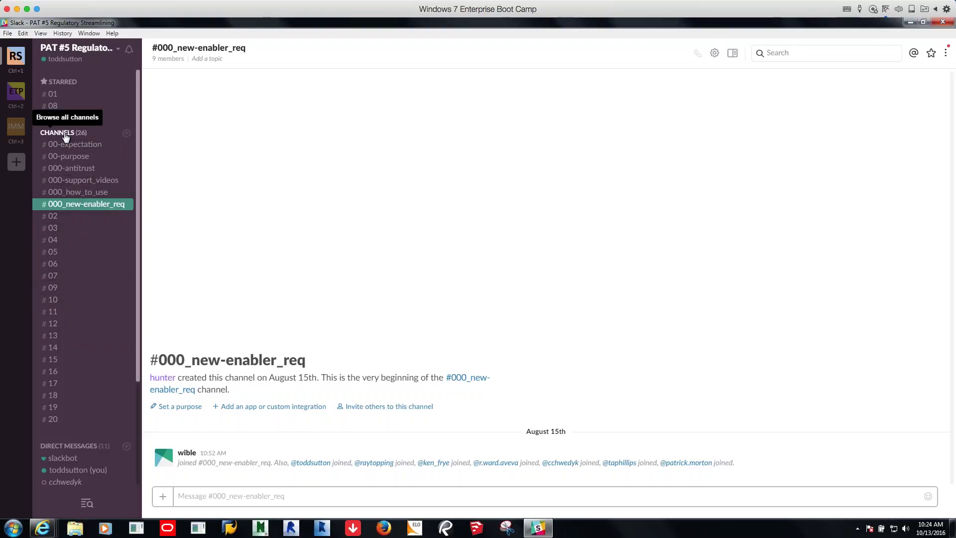
{"action": "left_click", "coordinate": [82, 137]}
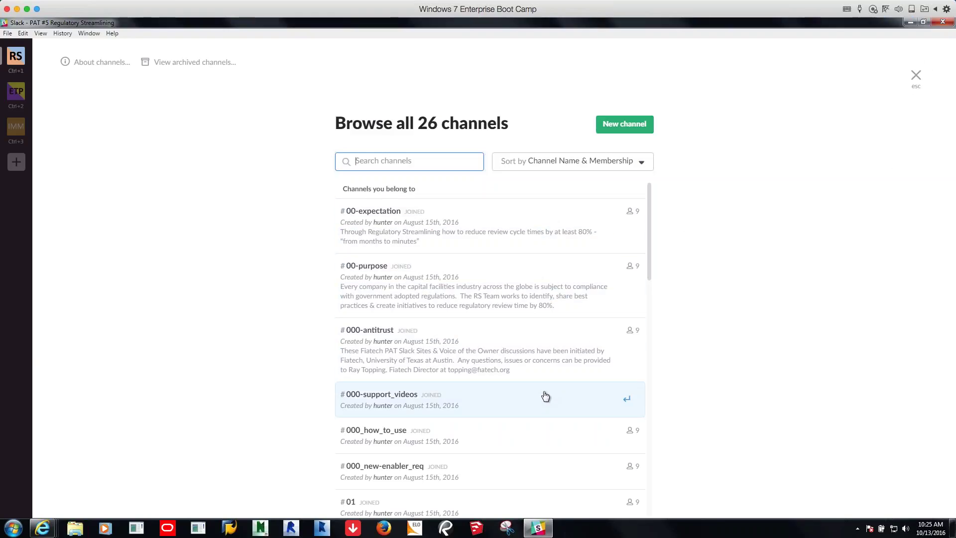
{"action": "left_click", "coordinate": [917, 77]}
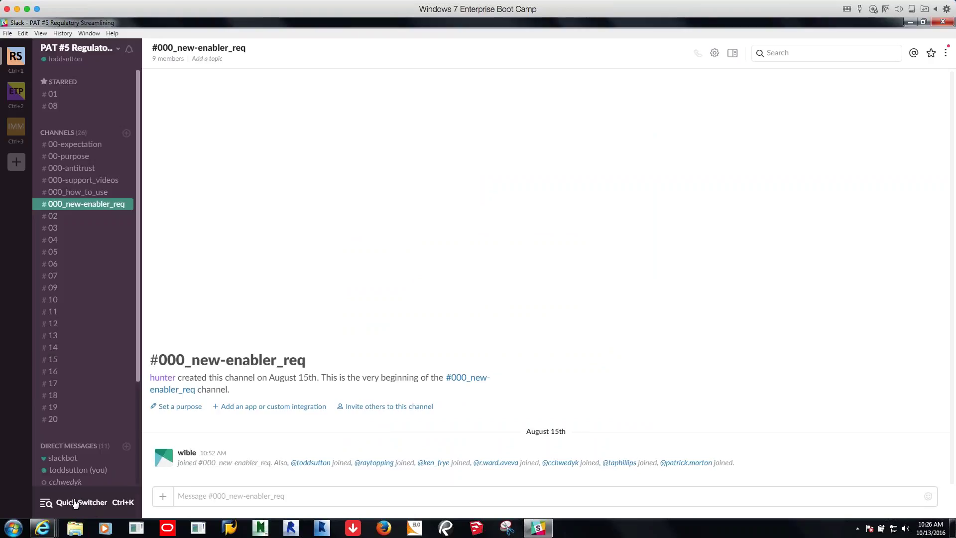
From #02, jump to channel #16 with the Ctrl+K quick switcher and star it
{"action": "left_click", "coordinate": [56, 216]}
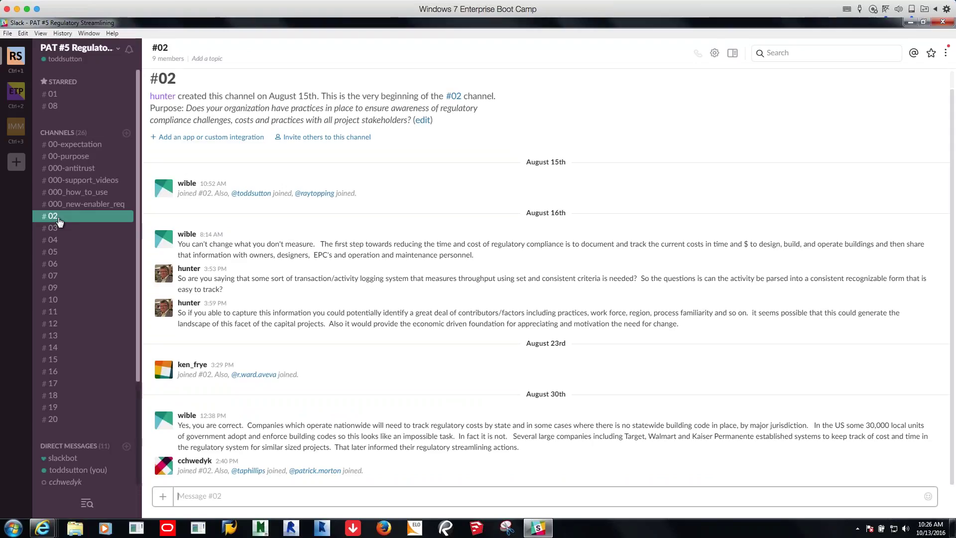
{"action": "key", "text": "ctrl+k"}
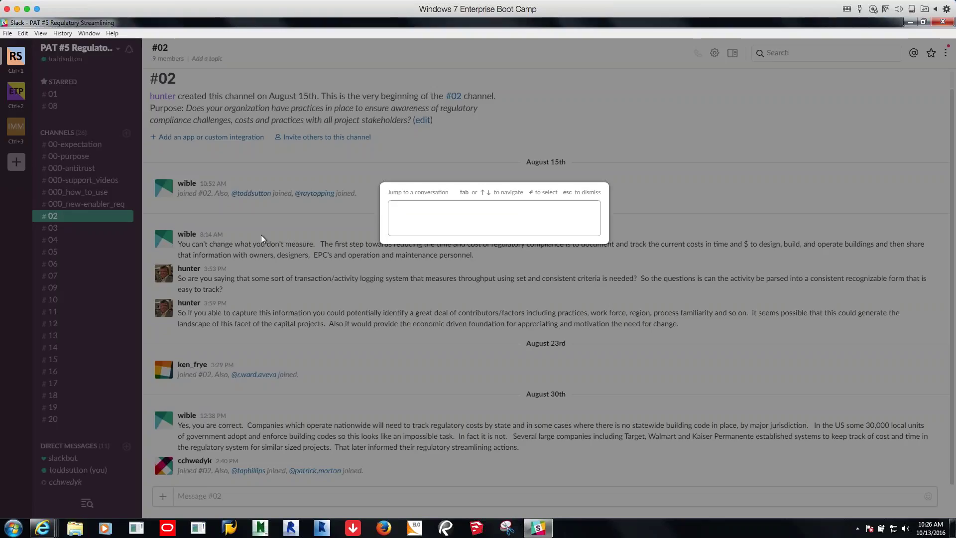
{"action": "type", "text": "16"}
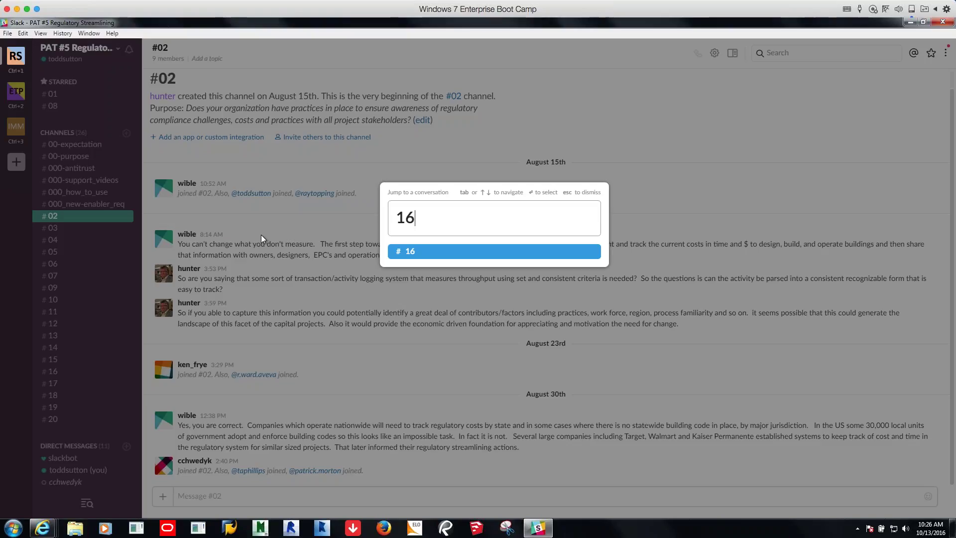
{"action": "key", "text": "Return"}
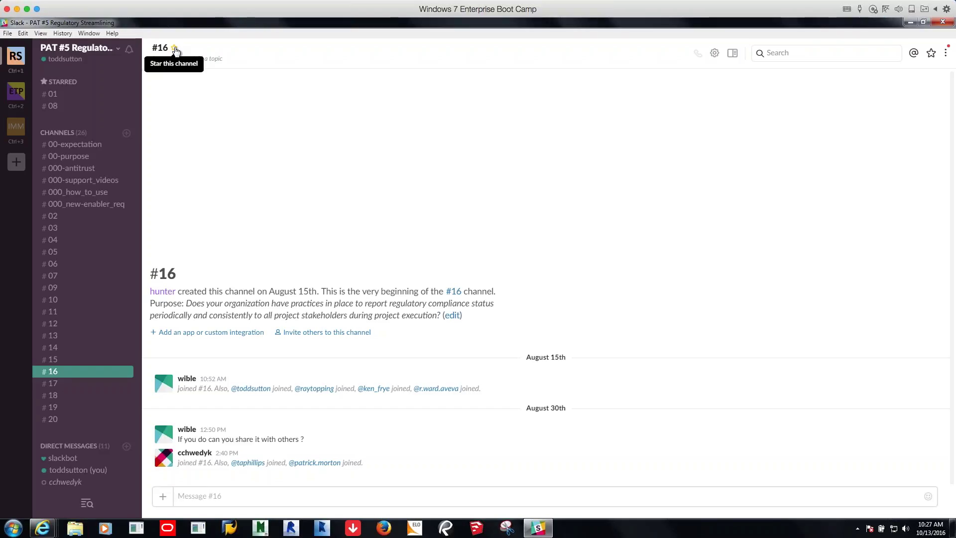
{"action": "left_click", "coordinate": [174, 48]}
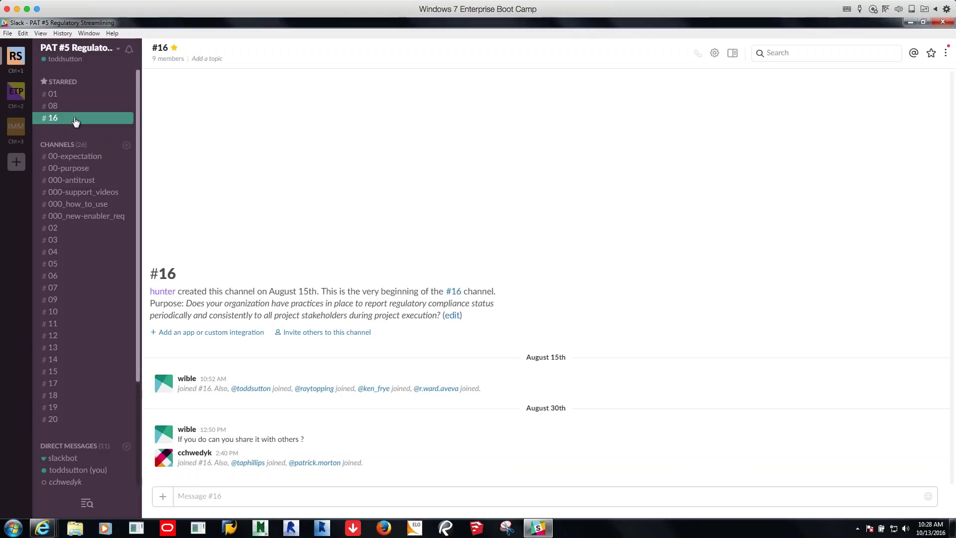
Unstar channel #16, leaving only #01 and #08 under Starred
{"action": "left_click", "coordinate": [175, 49]}
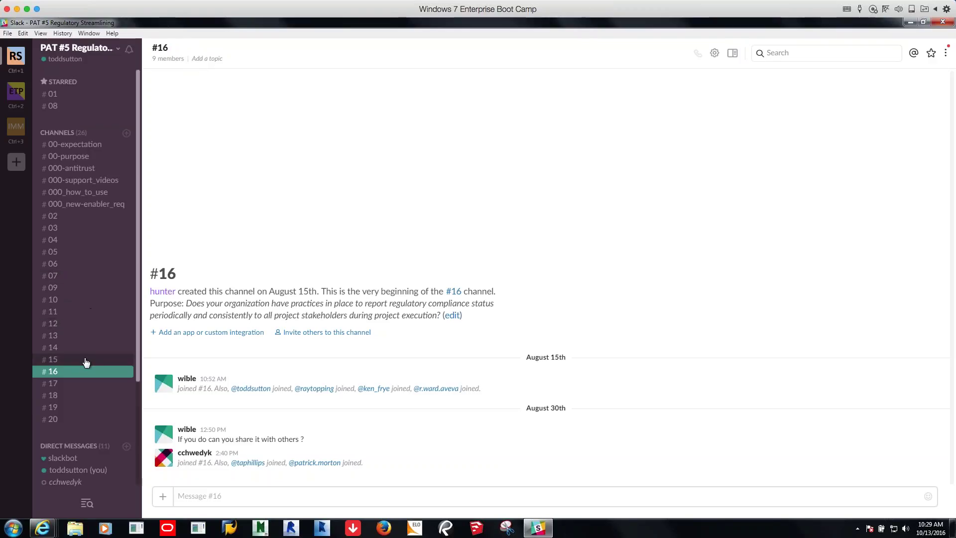
Open channel #17 and star it alongside #01 and #08
{"action": "left_click", "coordinate": [79, 388]}
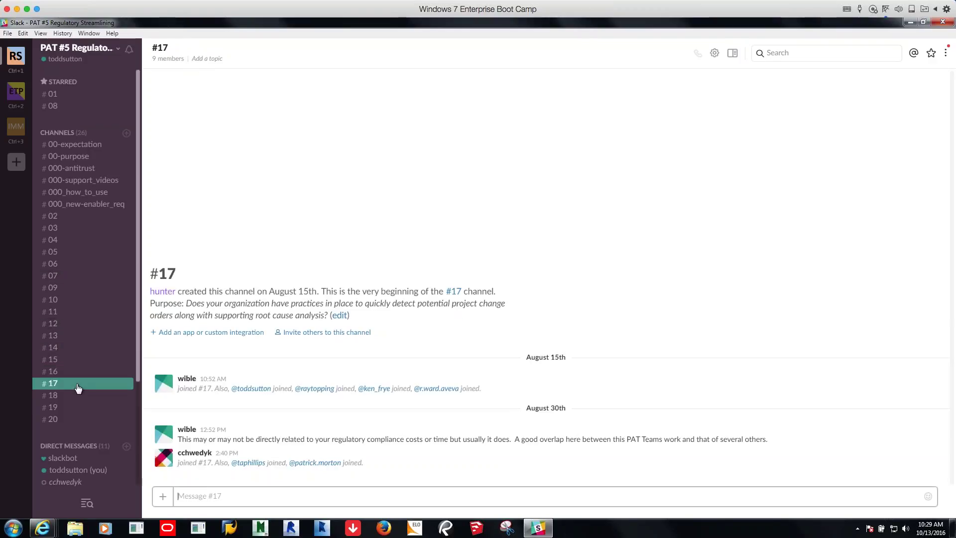
{"action": "left_click", "coordinate": [173, 48]}
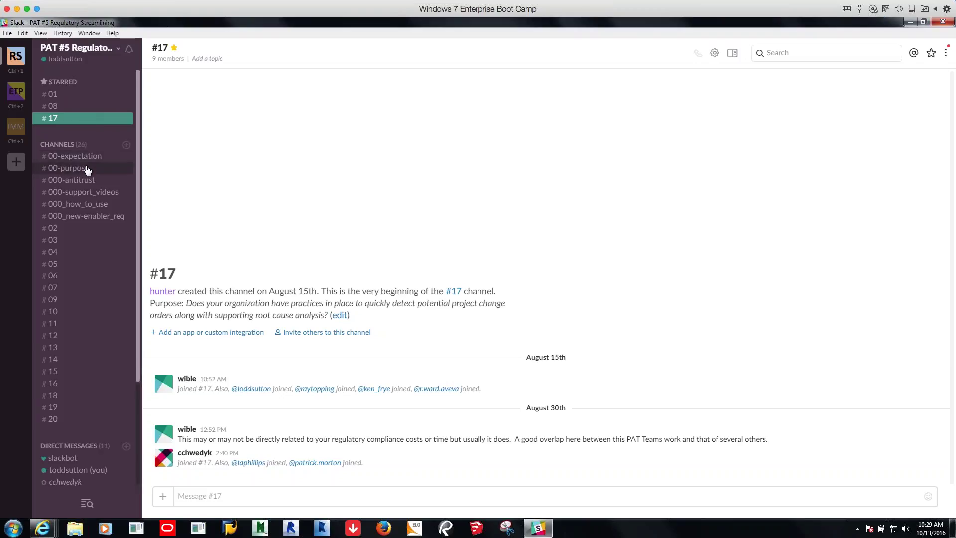
Open the one-to-one direct message with a teammate from the Direct Messages list
{"action": "scroll", "coordinate": [86, 170], "scroll_direction": "down", "scroll_amount": 2}
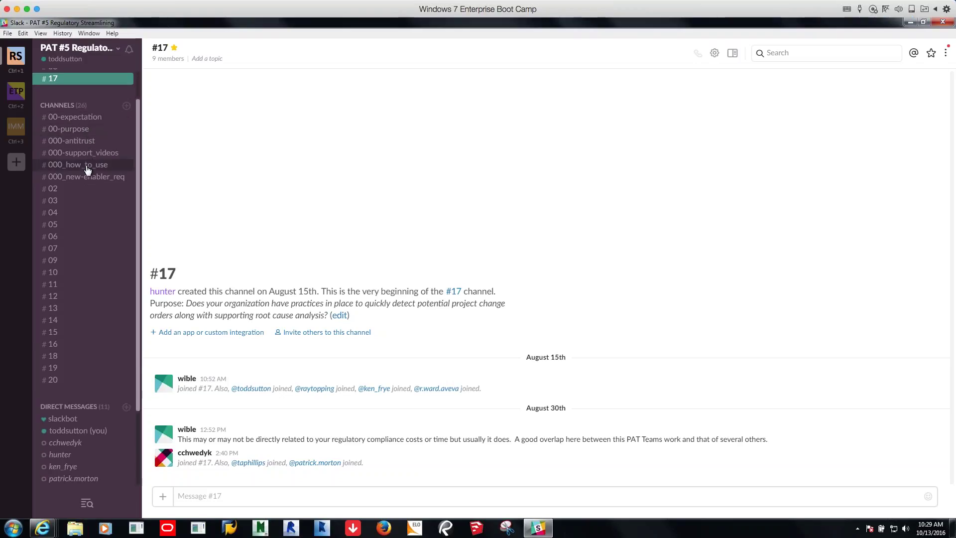
{"action": "scroll", "coordinate": [86, 170], "scroll_direction": "up", "scroll_amount": 2}
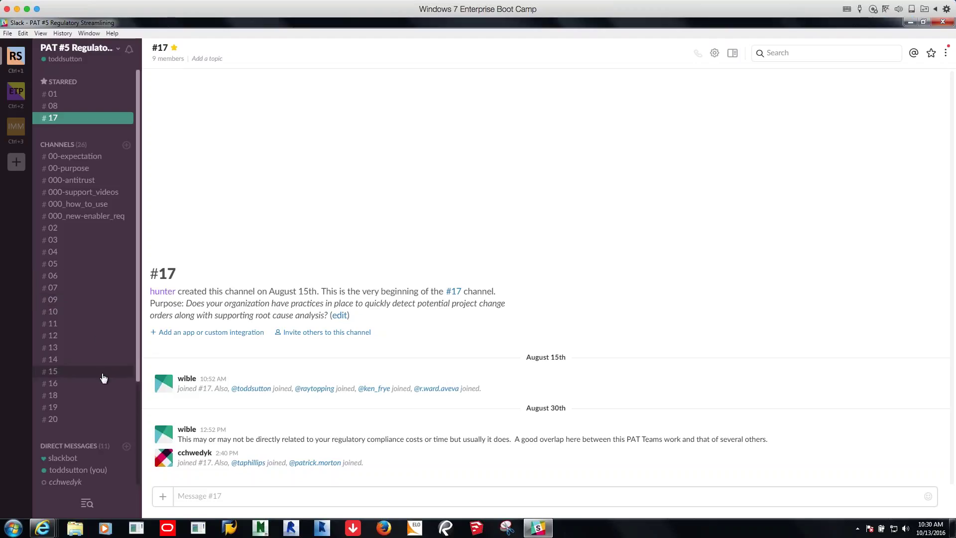
{"action": "scroll", "coordinate": [104, 379], "scroll_direction": "down", "scroll_amount": 1}
{"action": "scroll", "coordinate": [103, 379], "scroll_direction": "down", "scroll_amount": 5}
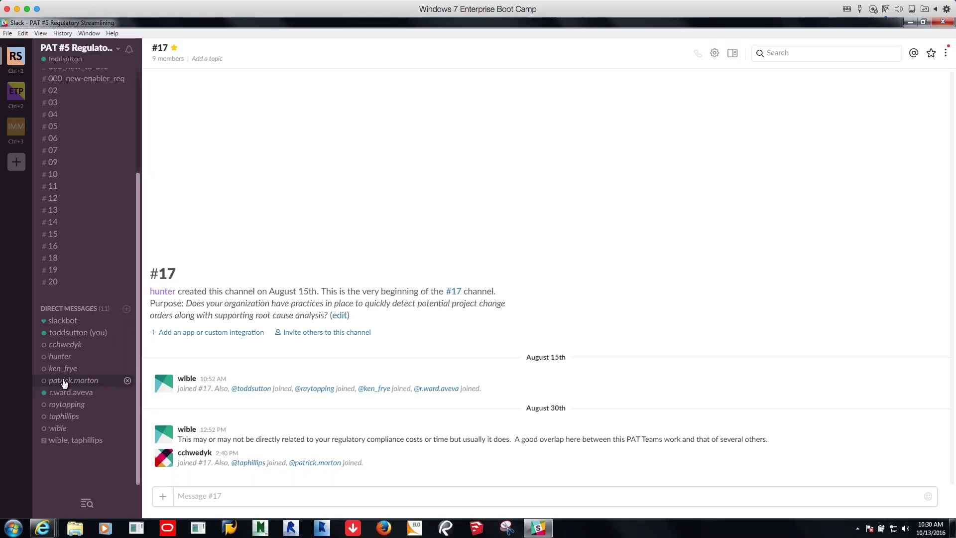
{"action": "left_click", "coordinate": [63, 430]}
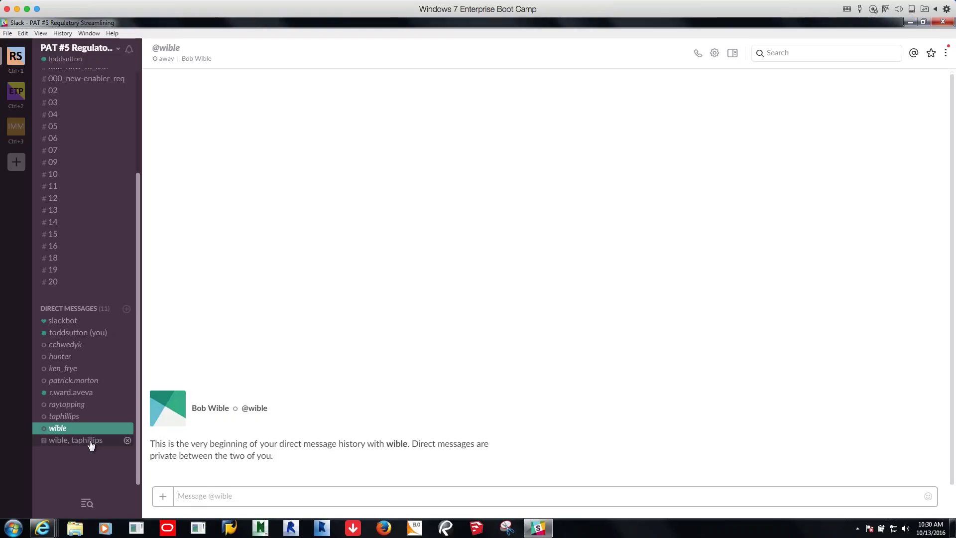
View the existing two-person group DM, then bring up the new direct message picker
{"action": "left_click", "coordinate": [88, 444]}
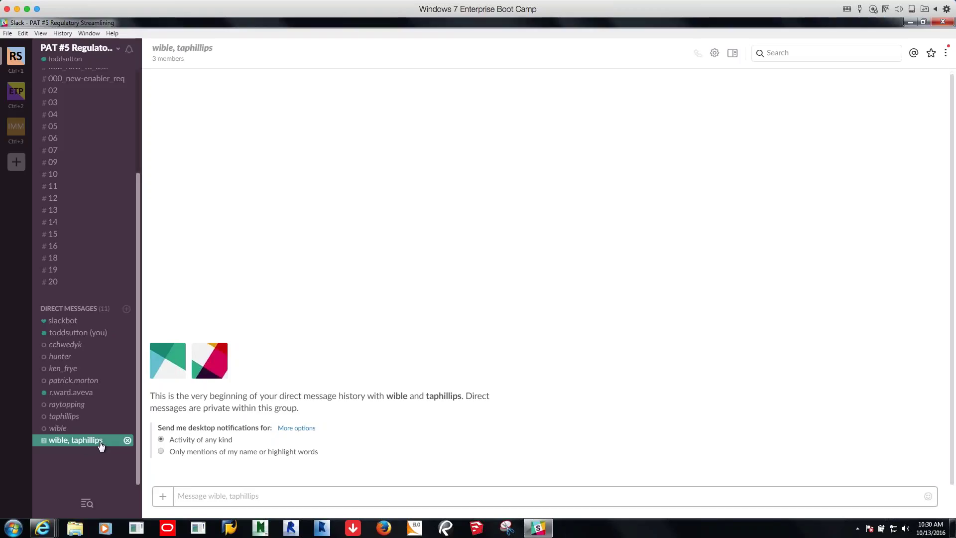
{"action": "left_click", "coordinate": [75, 309]}
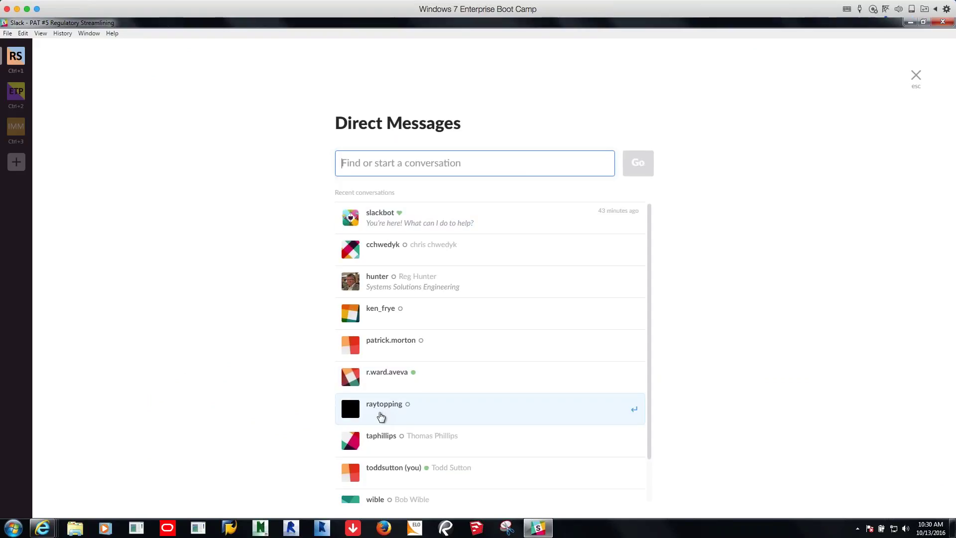
Add four teammates as recipients and start the group direct message with Go
{"action": "left_click", "coordinate": [379, 443]}
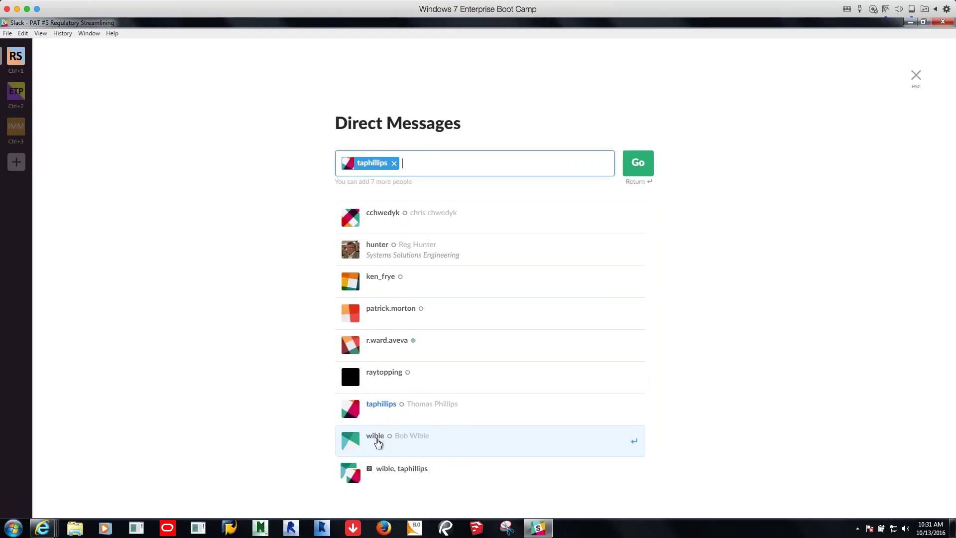
{"action": "left_click", "coordinate": [371, 445]}
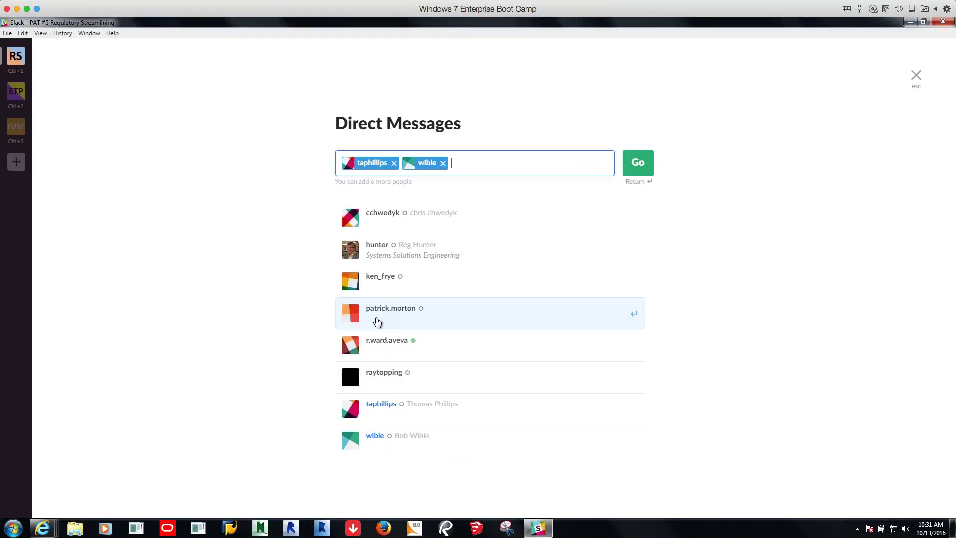
{"action": "left_click", "coordinate": [372, 285]}
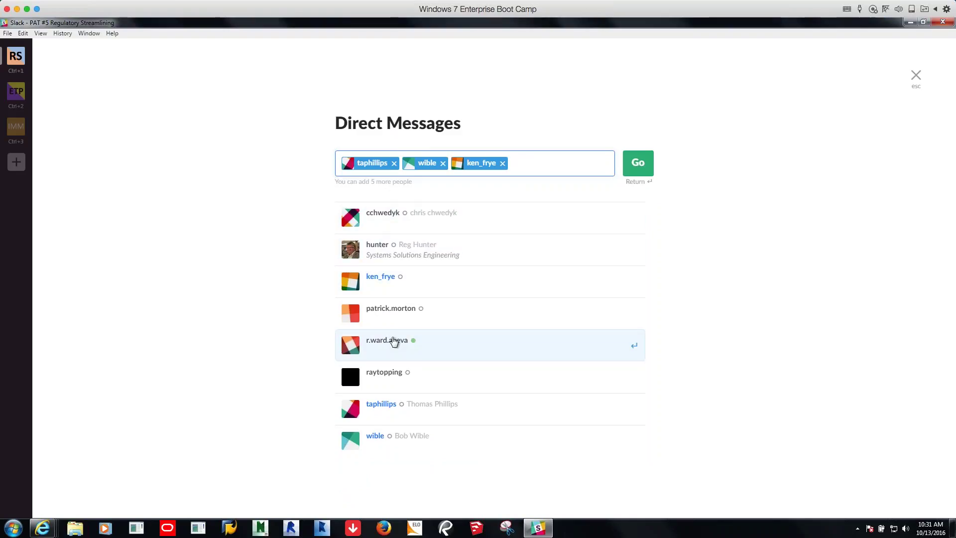
{"action": "left_click", "coordinate": [382, 320]}
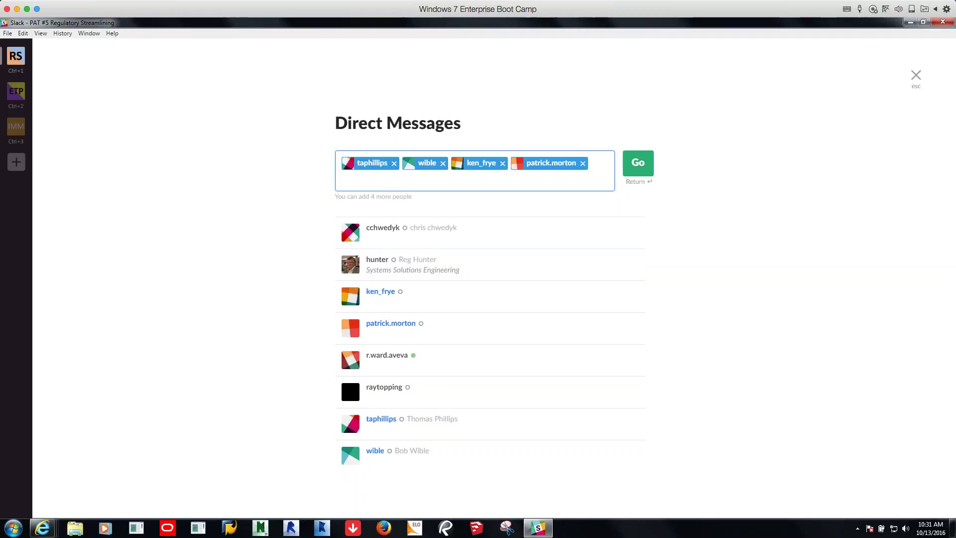
{"action": "left_click", "coordinate": [644, 172]}
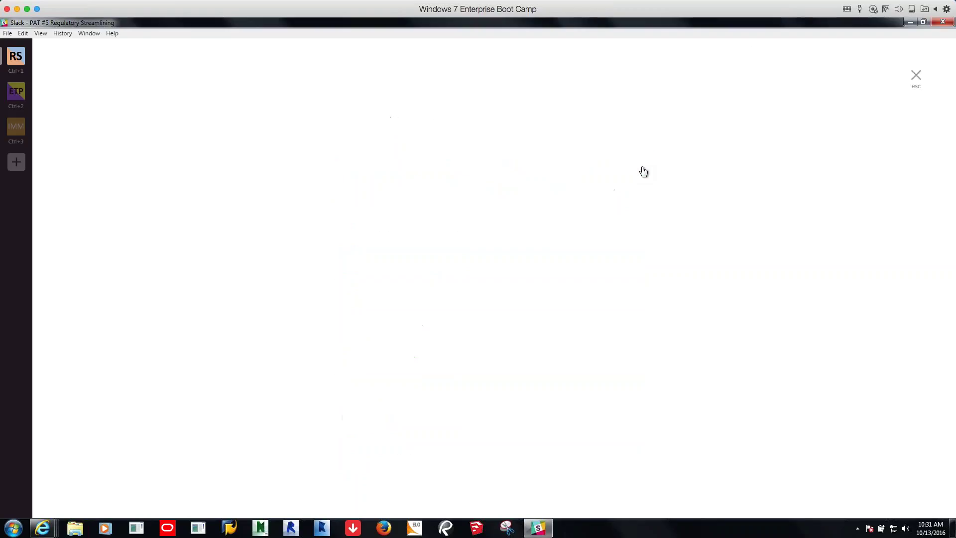
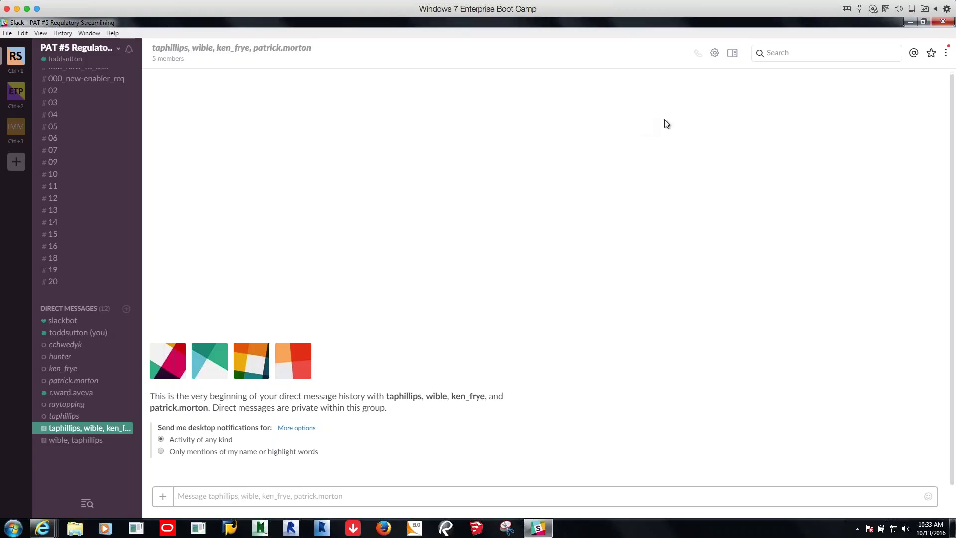
Glance at the team and More items menus, then show the group conversation's details panel
{"action": "left_click", "coordinate": [118, 49]}
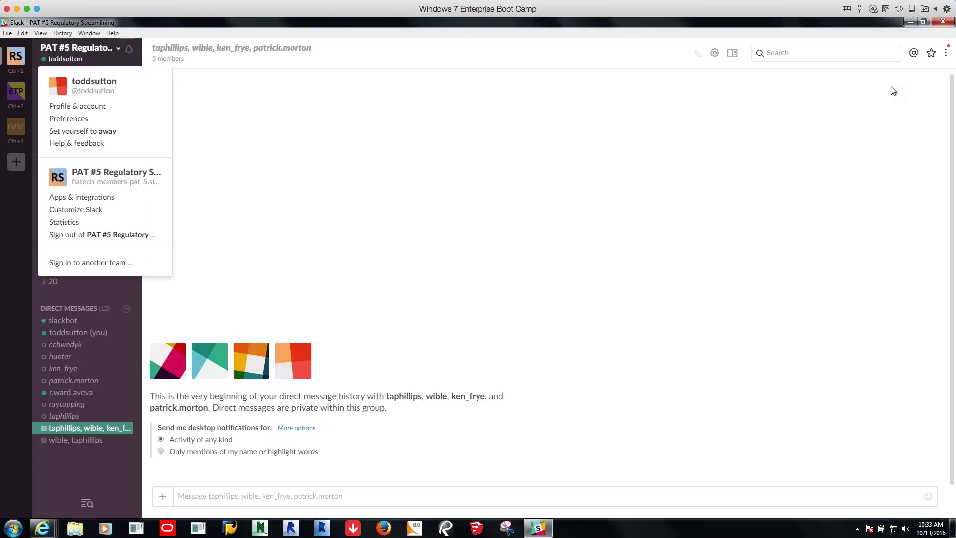
{"action": "left_click", "coordinate": [947, 55]}
{"action": "left_click", "coordinate": [947, 55]}
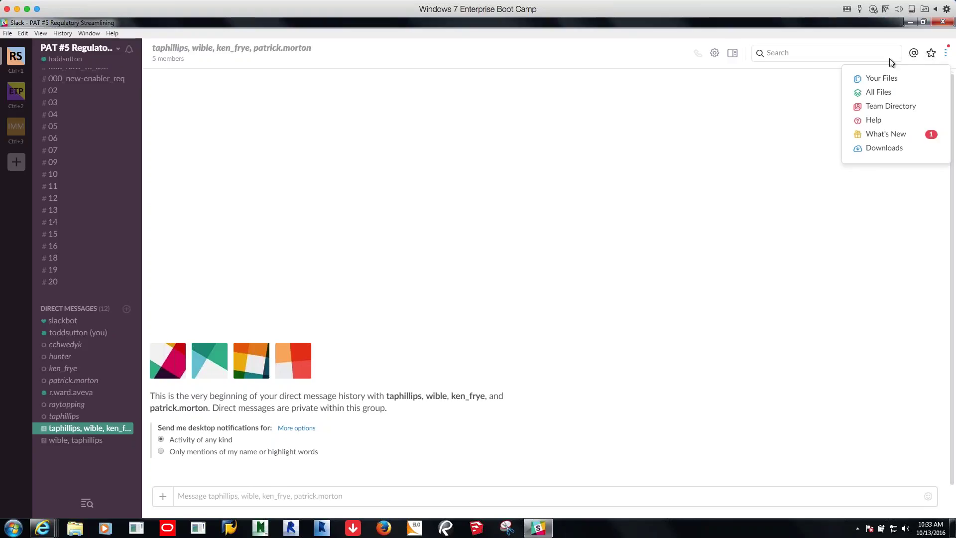
{"action": "left_click", "coordinate": [733, 53]}
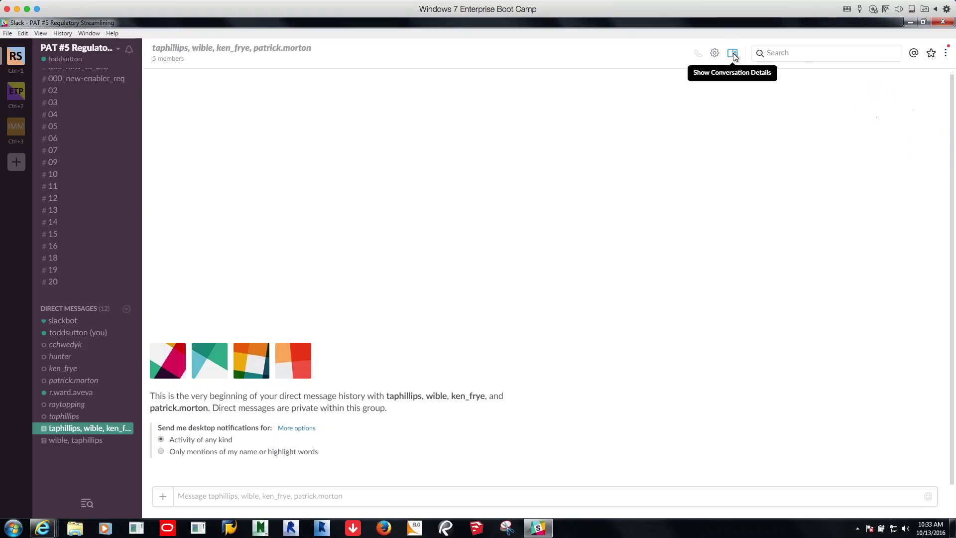
{"action": "left_click", "coordinate": [734, 53]}
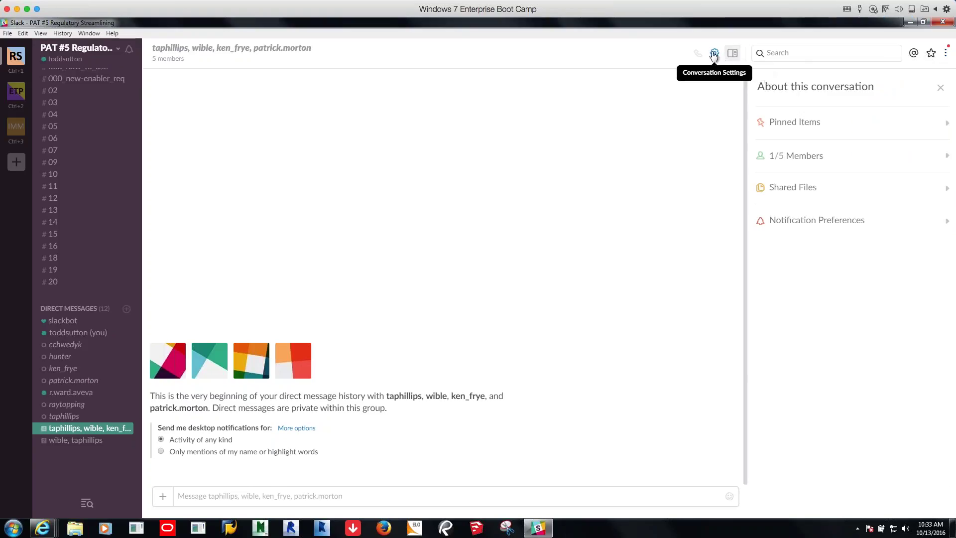
Review the group DM's notification preferences, leaving desktop and mobile at Activity of any kind
{"action": "left_click", "coordinate": [817, 223]}
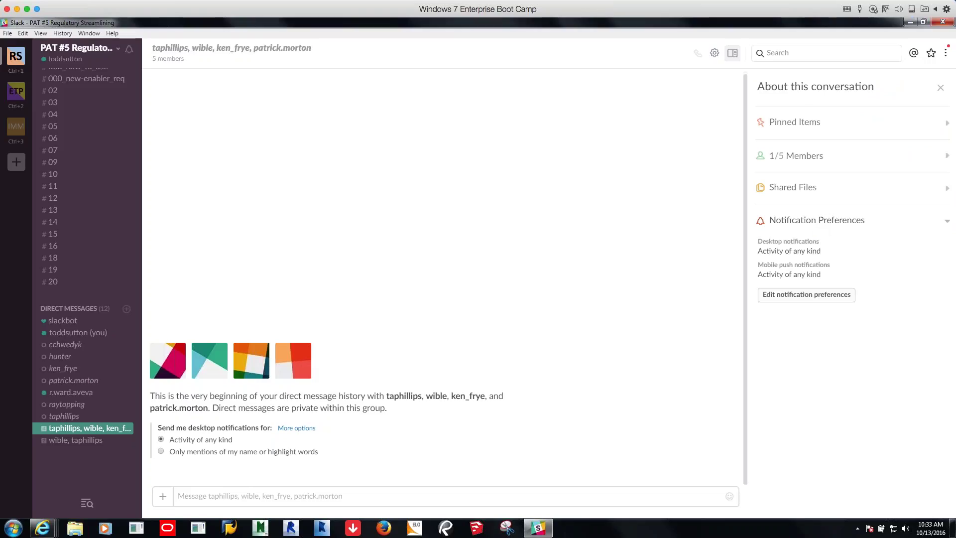
{"action": "left_click", "coordinate": [799, 297]}
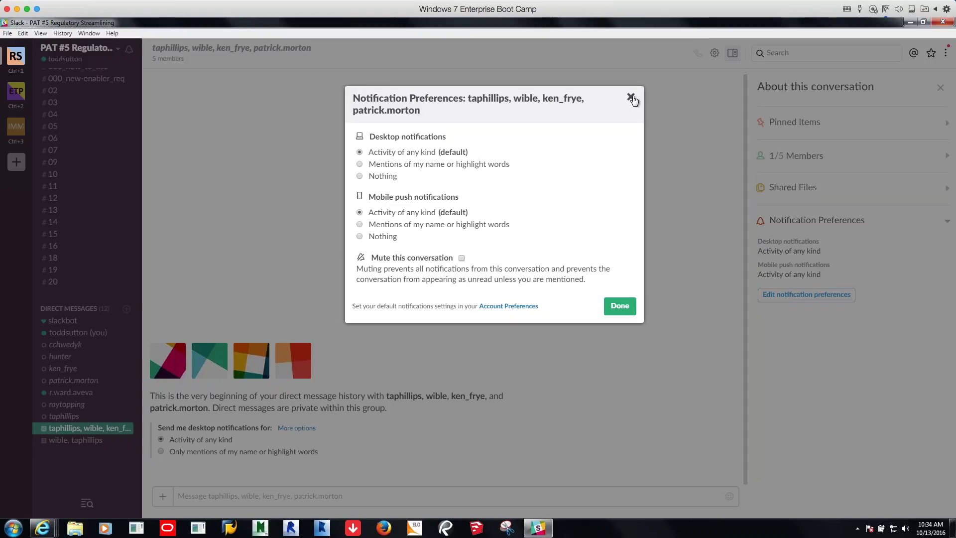
{"action": "left_click", "coordinate": [622, 307]}
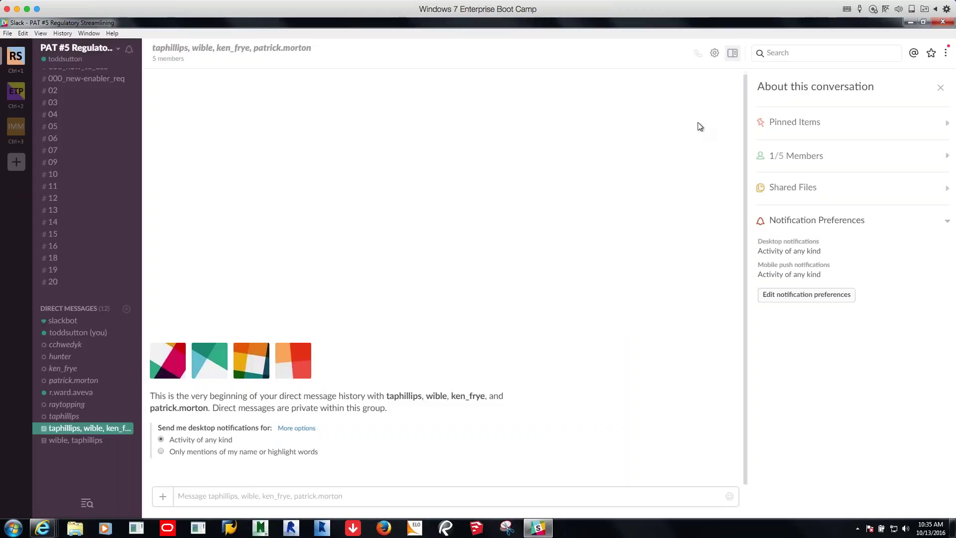
Open and dismiss the conversation settings menu, then focus the message box
{"action": "left_click", "coordinate": [715, 53]}
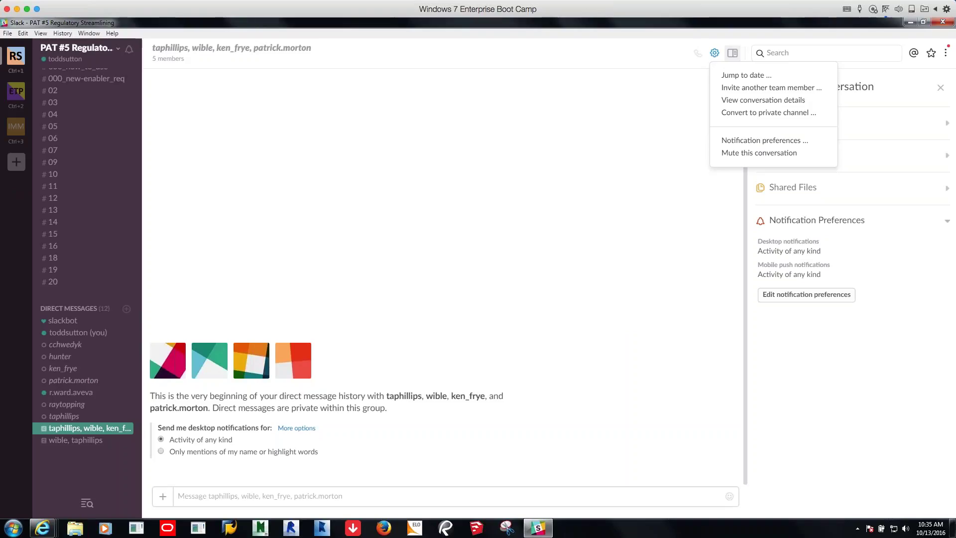
{"action": "key", "text": "Escape"}
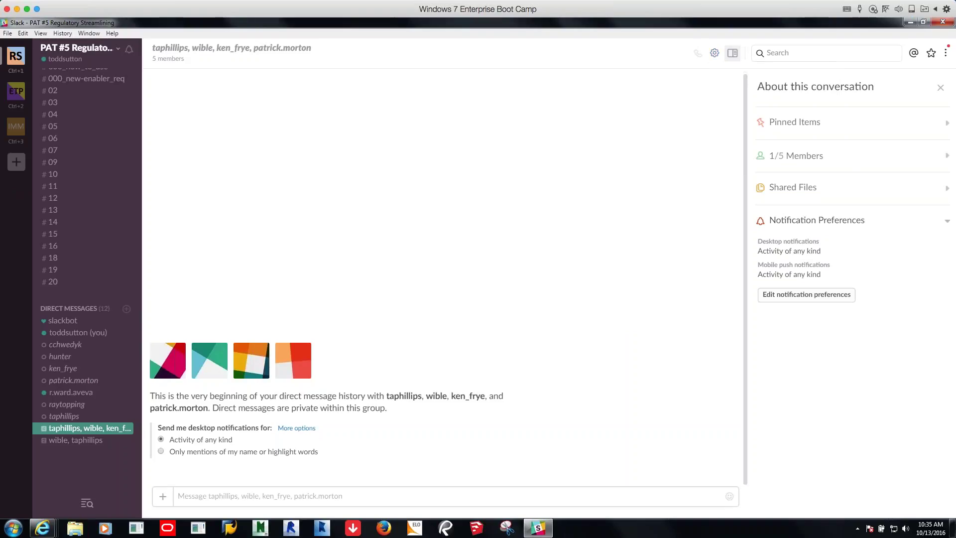
{"action": "left_click", "coordinate": [337, 488]}
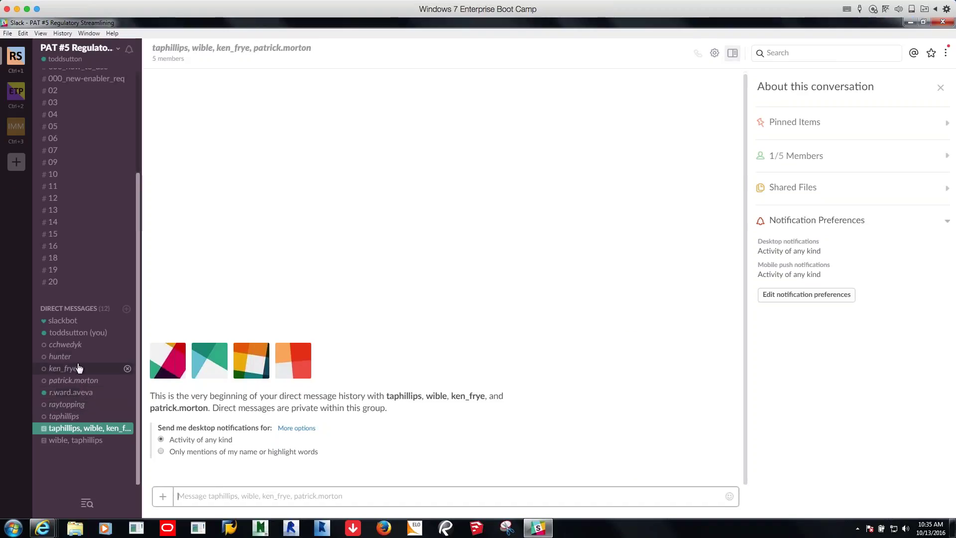
Close the three-member group DM and switch to the one-on-one DM with a teammate
{"action": "left_click", "coordinate": [62, 441]}
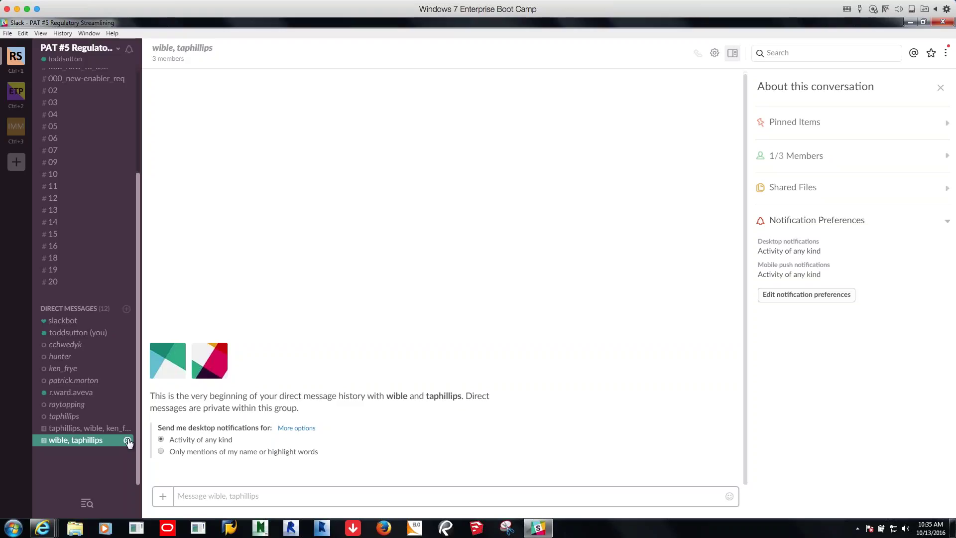
{"action": "left_click", "coordinate": [128, 442]}
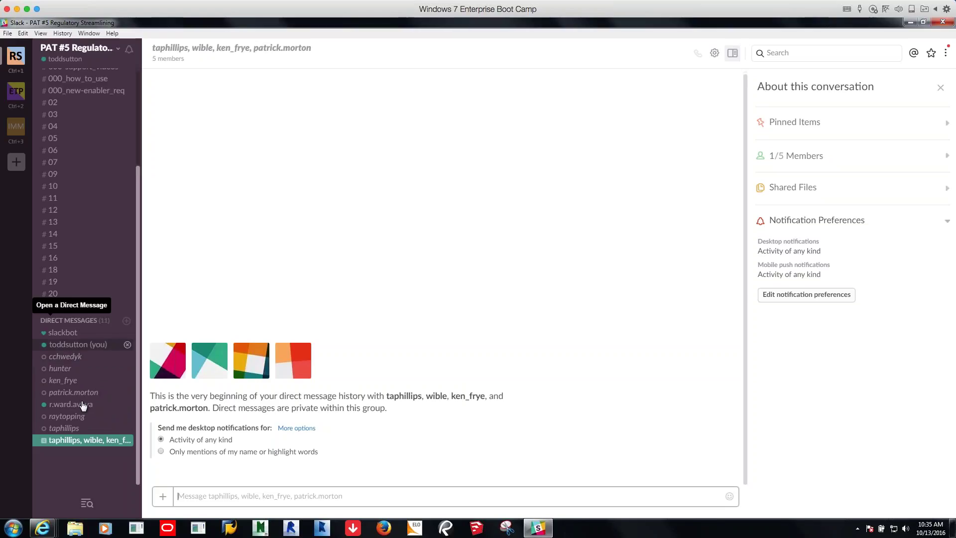
{"action": "left_click", "coordinate": [65, 431]}
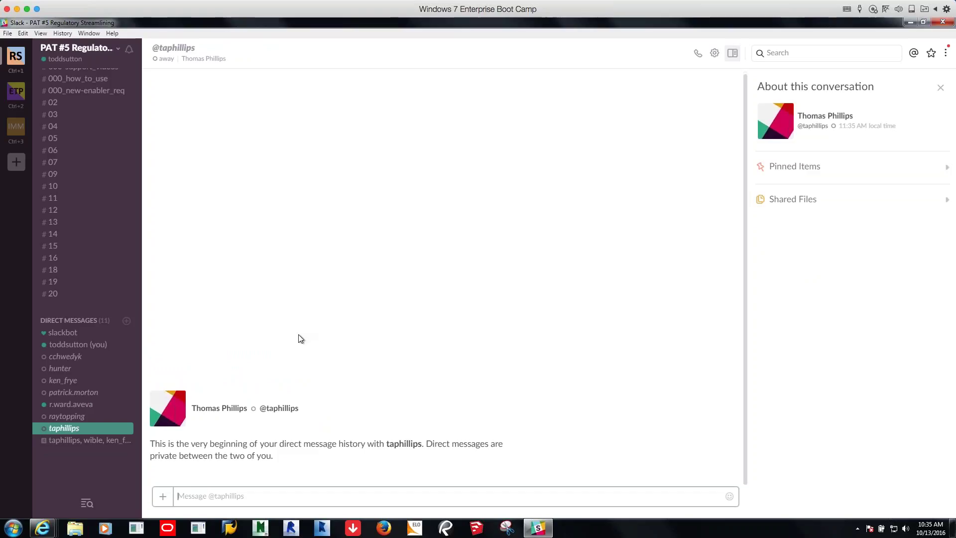
Call the teammate from the DM, hang up, and scroll up to the missed-call entry
{"action": "left_click", "coordinate": [698, 53]}
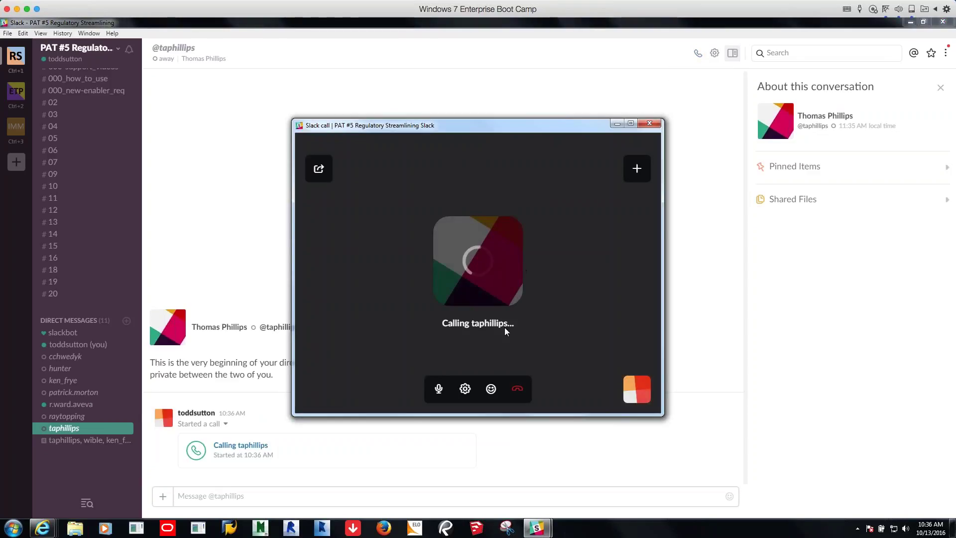
{"action": "left_click", "coordinate": [517, 389]}
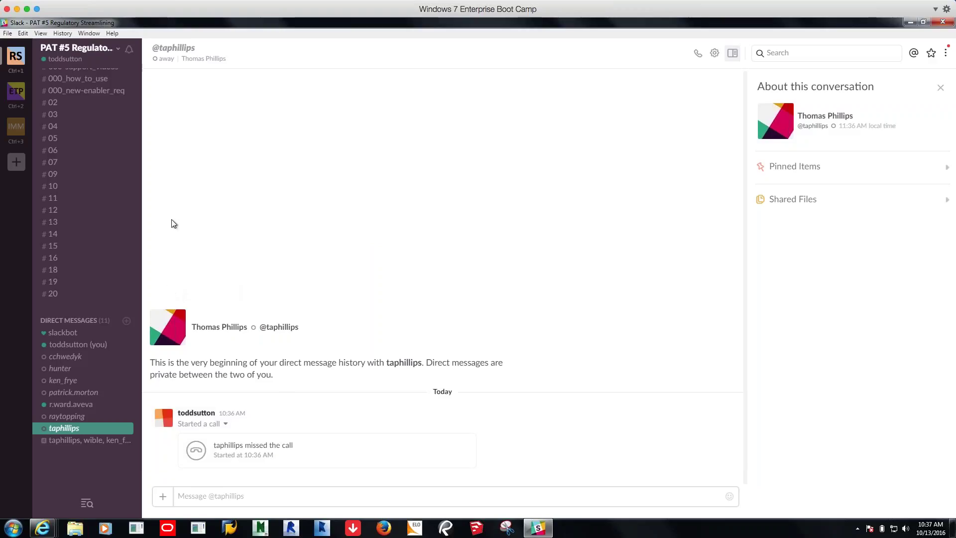
{"action": "scroll", "coordinate": [85, 214], "scroll_direction": "up", "scroll_amount": 5}
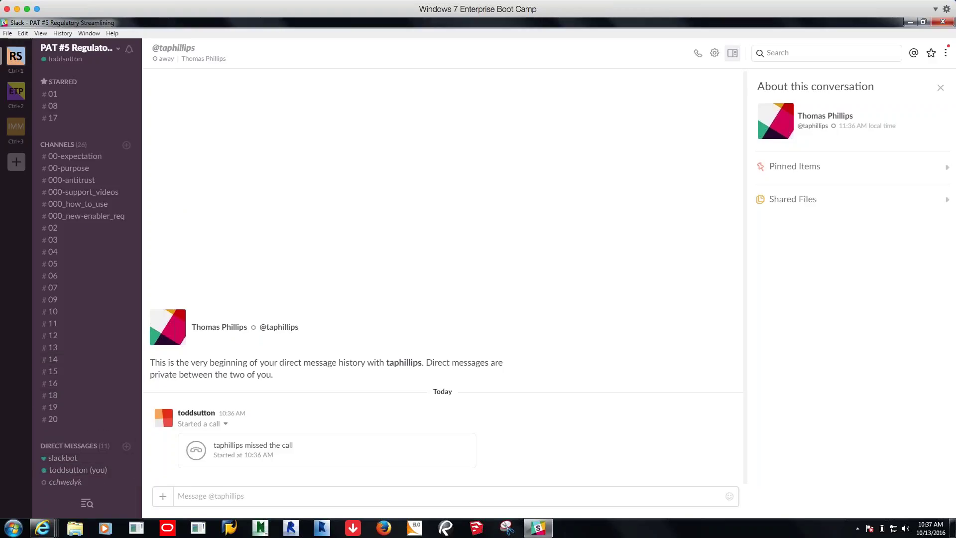
Search for the other teammate by username, add them, and open the new DM with Go
{"action": "left_click", "coordinate": [82, 451]}
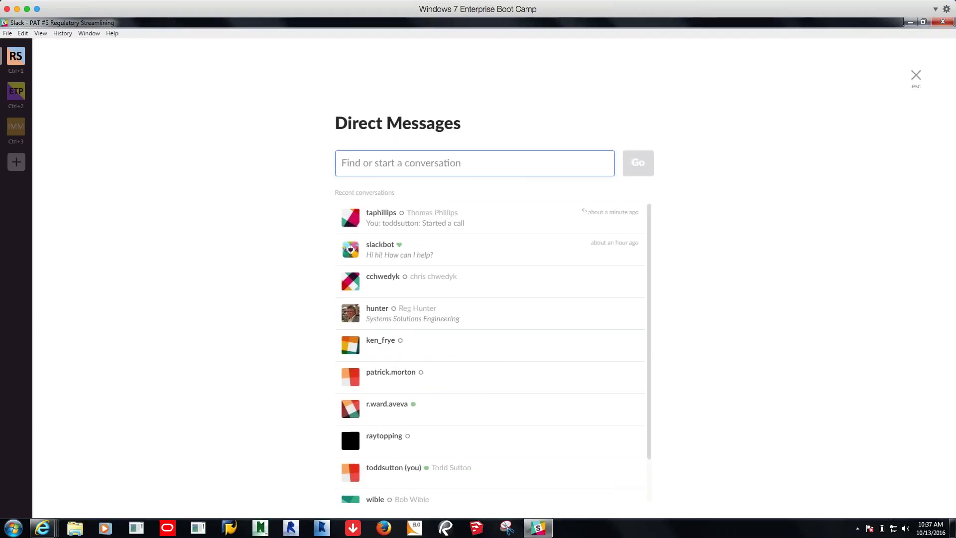
{"action": "type", "text": "wible"}
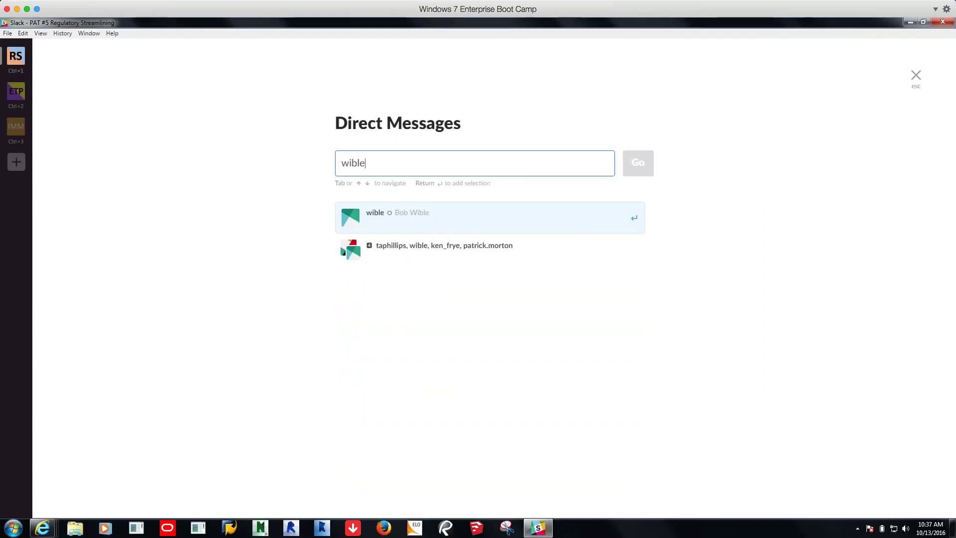
{"action": "left_click", "coordinate": [419, 225]}
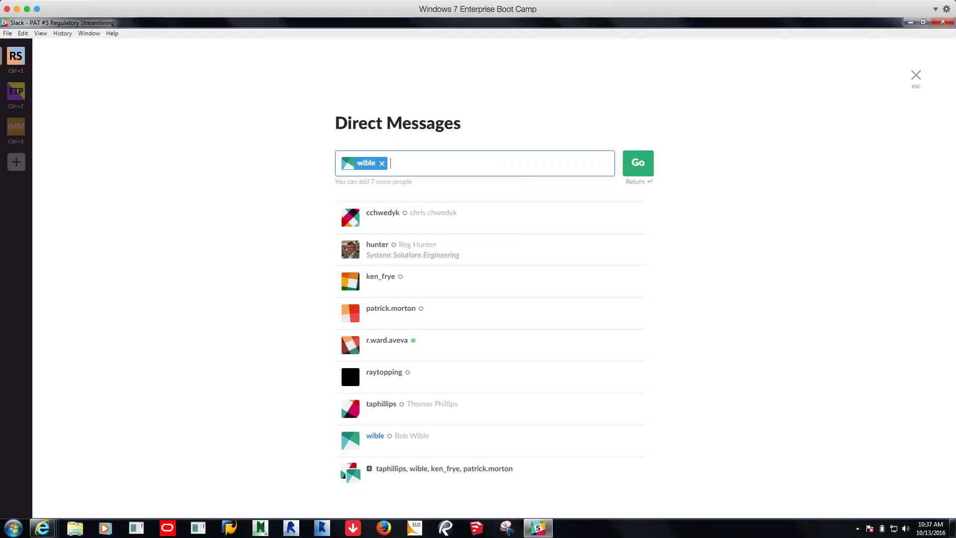
{"action": "left_click", "coordinate": [645, 168]}
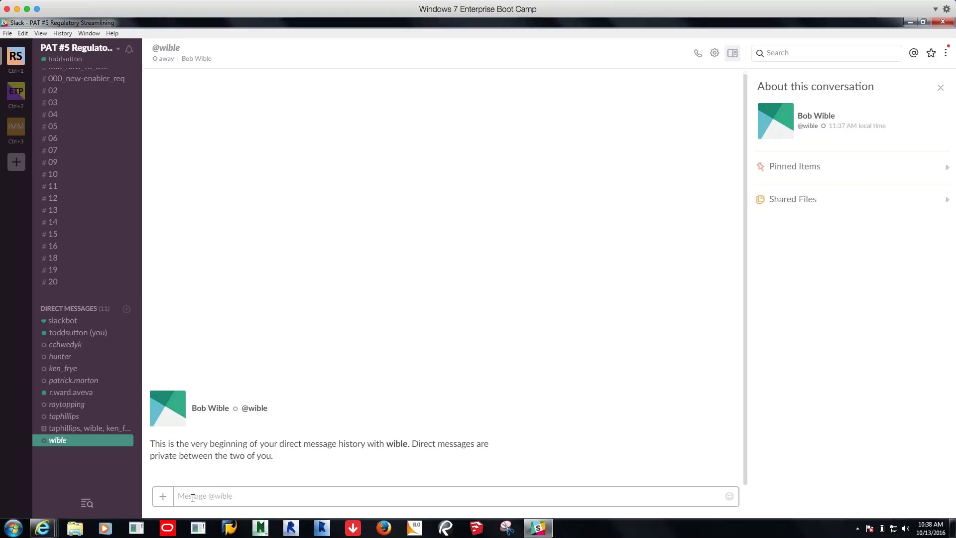
Look over the attachment options without choosing, then switch to the PAT #12 Emerging Technology team
{"action": "left_click", "coordinate": [163, 496]}
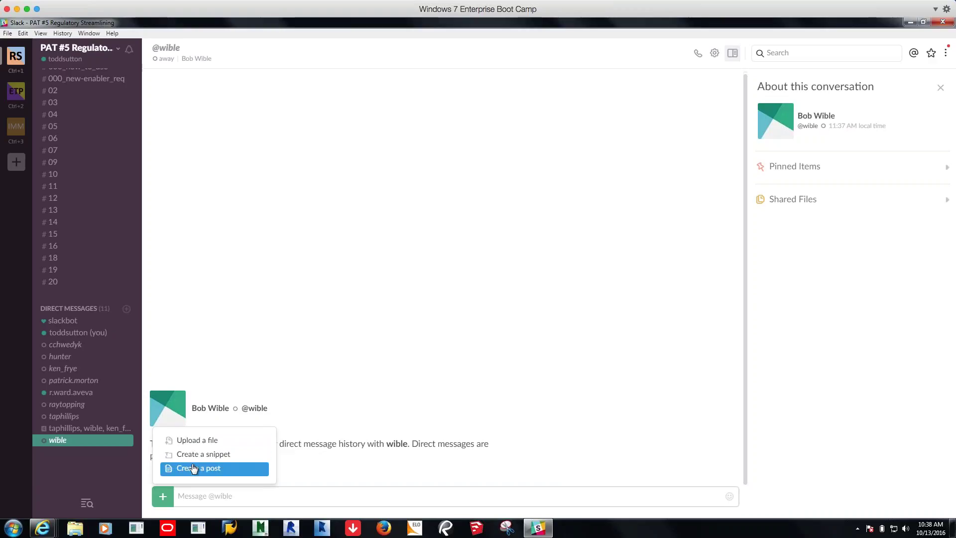
{"action": "left_click", "coordinate": [200, 503]}
{"action": "left_click", "coordinate": [201, 502]}
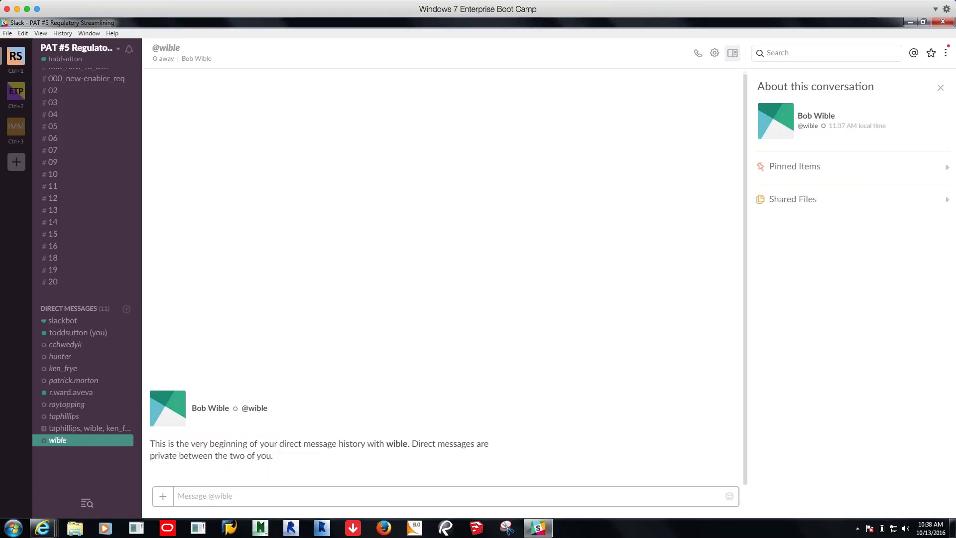
{"action": "left_click", "coordinate": [163, 496]}
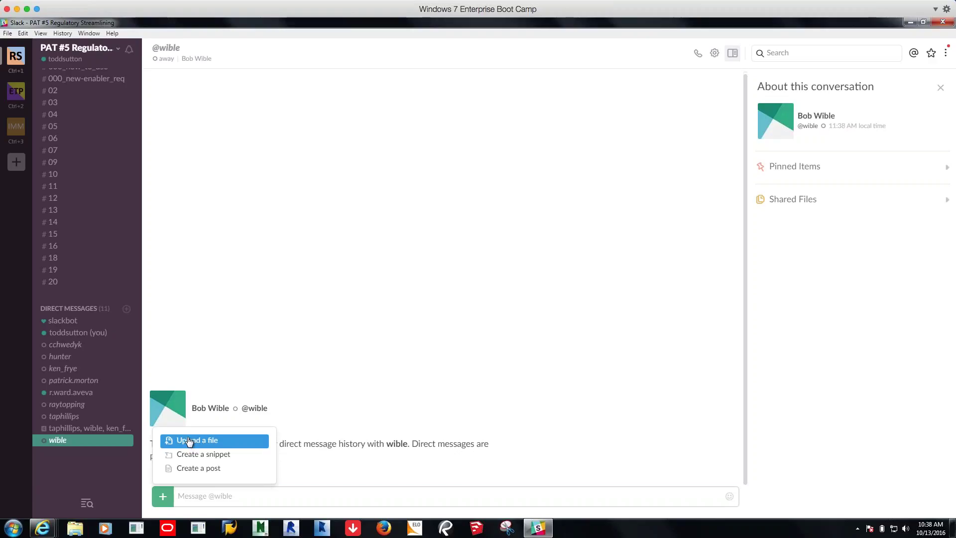
{"action": "left_click", "coordinate": [246, 502]}
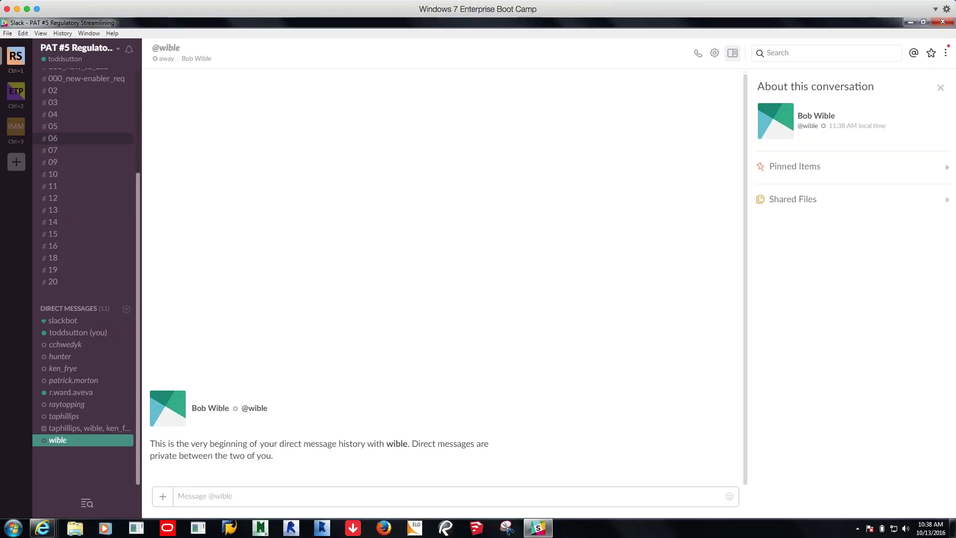
{"action": "left_click", "coordinate": [16, 96]}
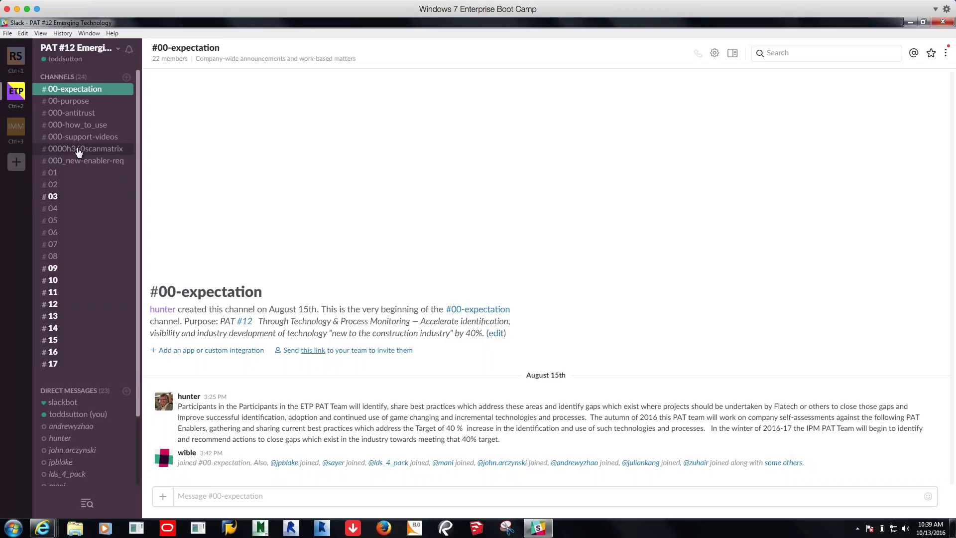
Open #0000h360scanmatrix from the Channels list to see its shared spreadsheet
{"action": "left_click", "coordinate": [79, 152]}
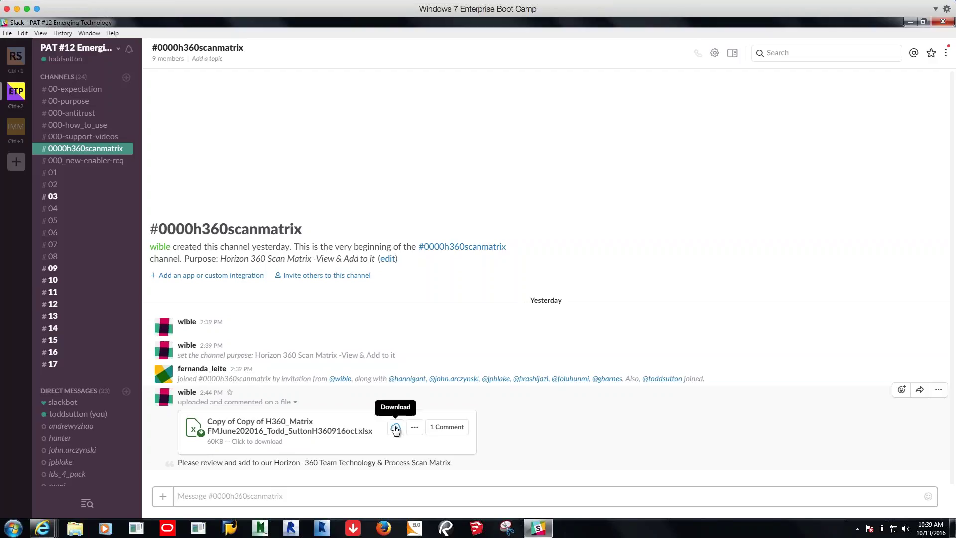
Pin the H360_Matrix Excel spreadsheet to #0000h360scanmatrix, then focus the message box
{"action": "left_click", "coordinate": [416, 428]}
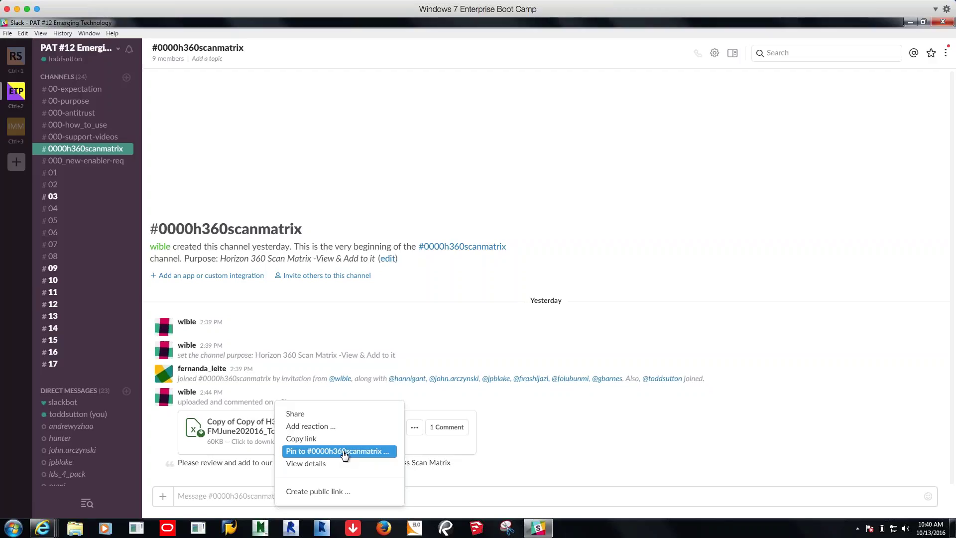
{"action": "left_click", "coordinate": [345, 451]}
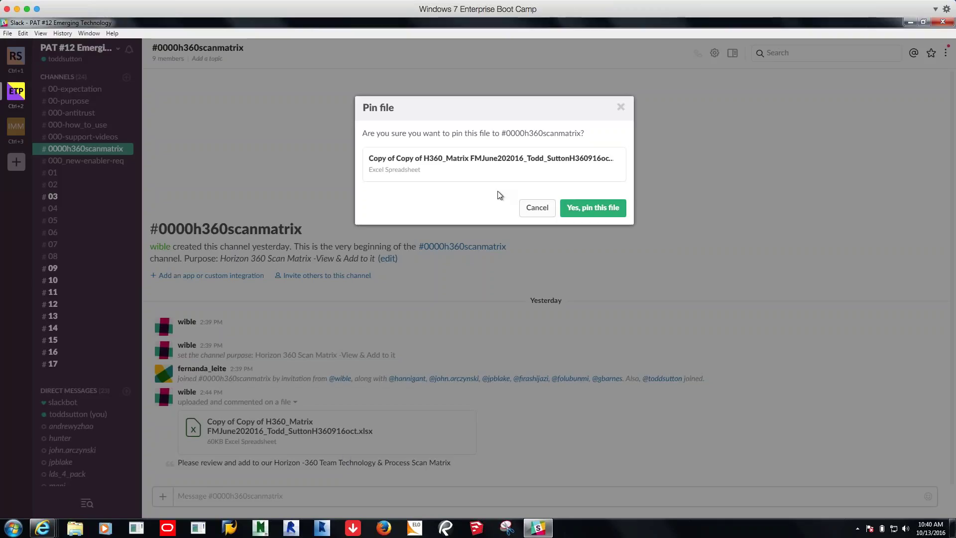
{"action": "left_click", "coordinate": [588, 211]}
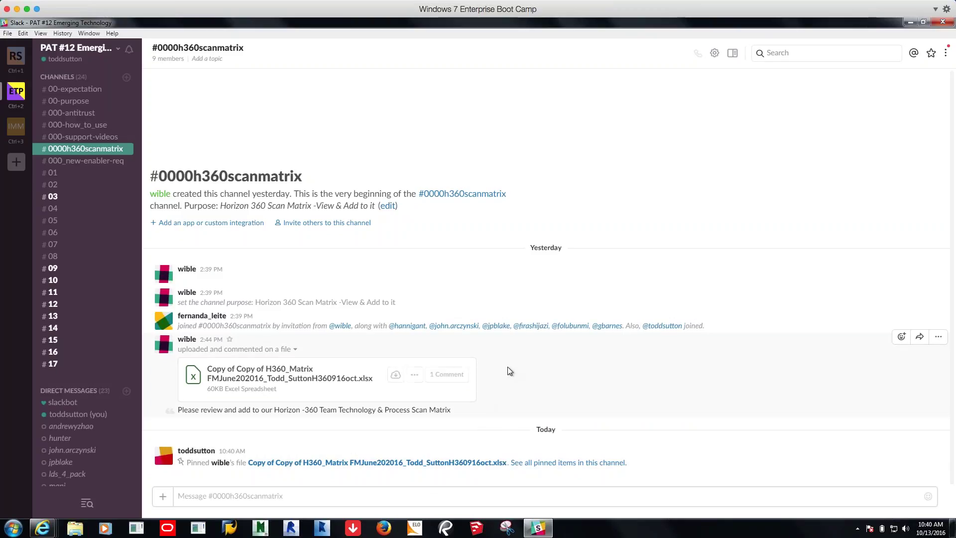
{"action": "left_click", "coordinate": [348, 498]}
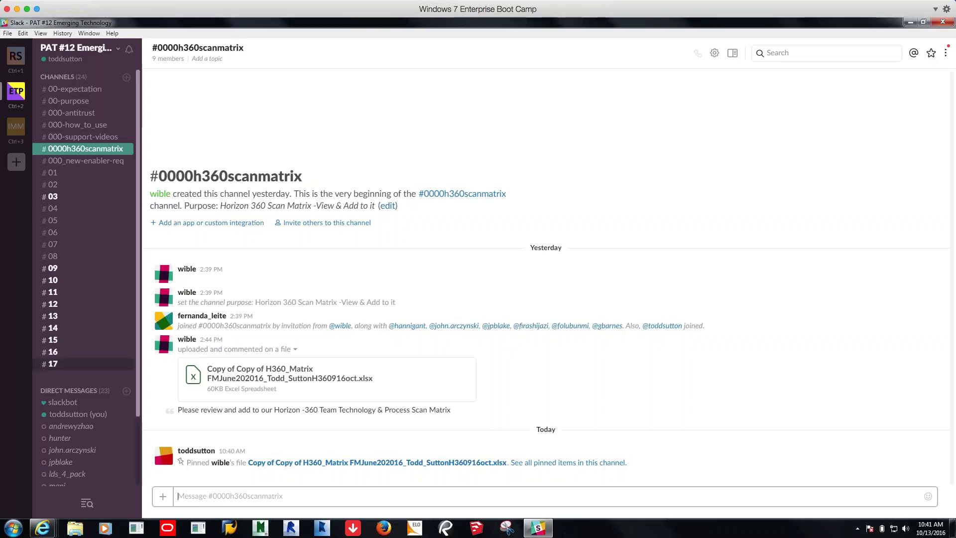
Send Slackbot 'format message' and open the Help Center formatting article from its reply
{"action": "left_click", "coordinate": [78, 407]}
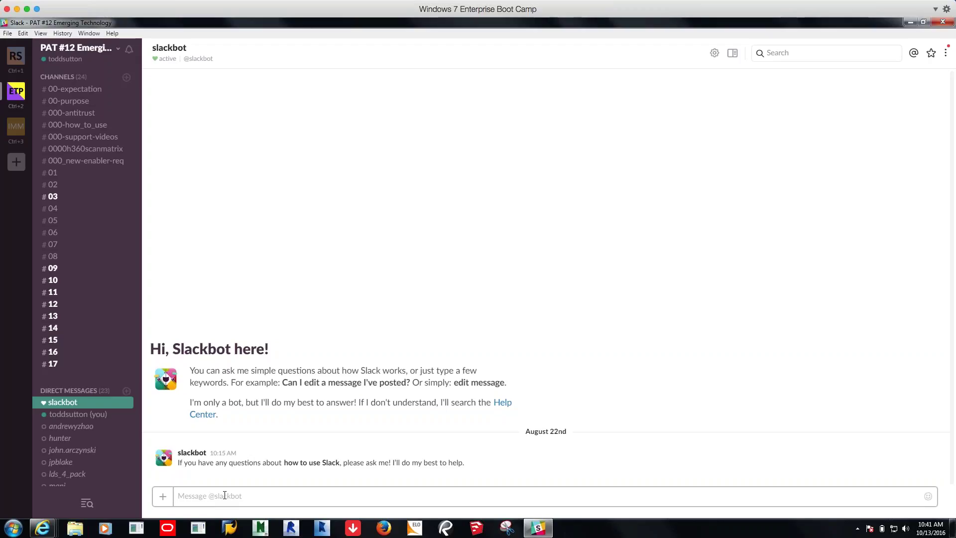
{"action": "type", "text": "format message"}
{"action": "key", "text": "Return"}
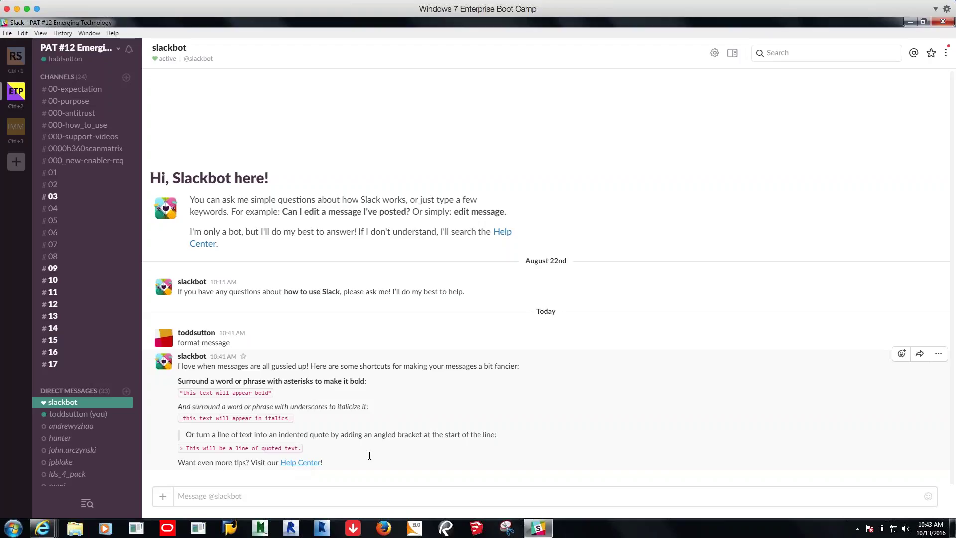
{"action": "left_click", "coordinate": [384, 528]}
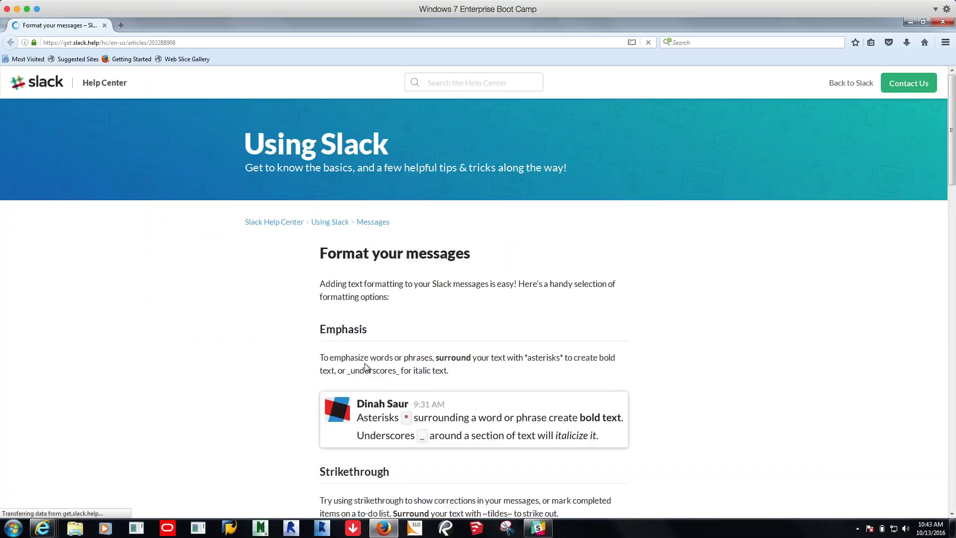
{"action": "scroll", "coordinate": [366, 368], "scroll_direction": "down", "scroll_amount": 5}
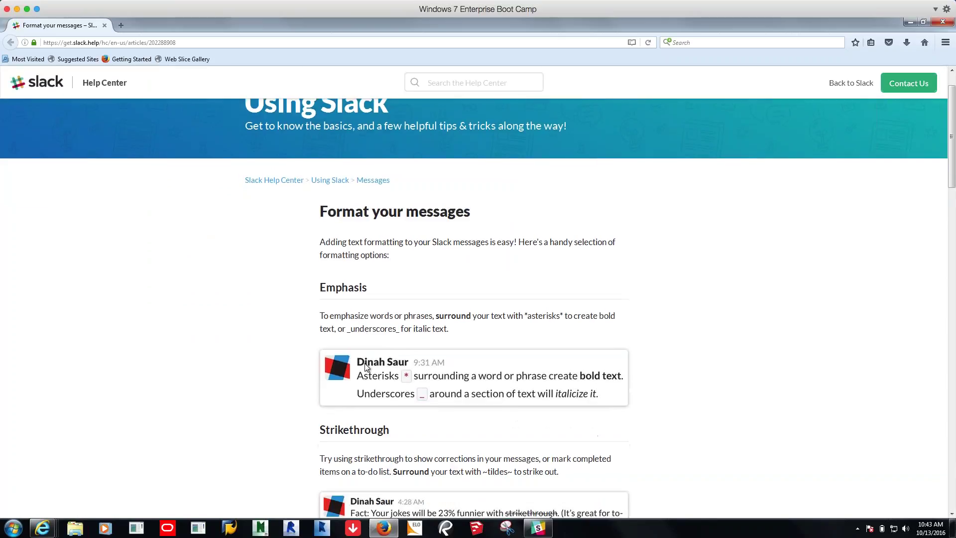
{"action": "scroll", "coordinate": [365, 367], "scroll_direction": "down", "scroll_amount": 3}
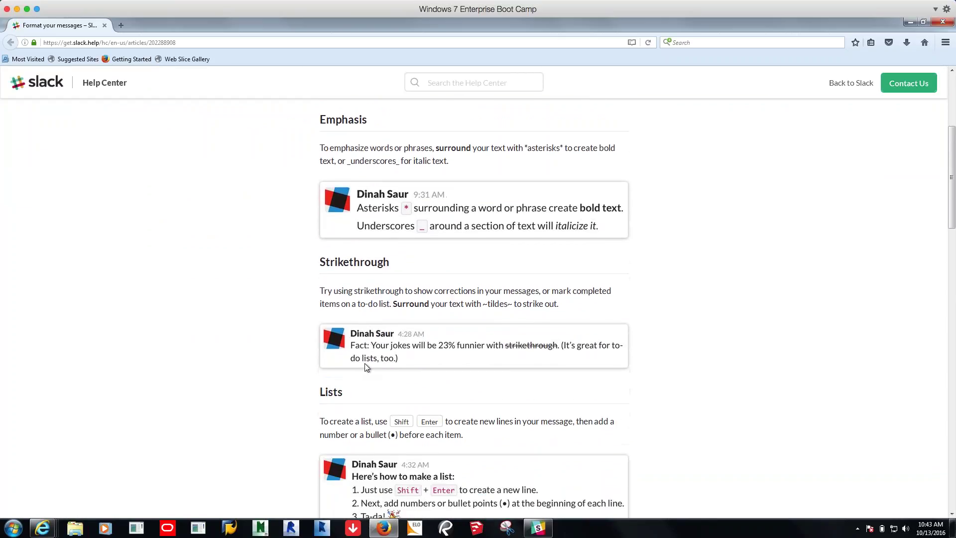
{"action": "scroll", "coordinate": [366, 367], "scroll_direction": "down", "scroll_amount": 1}
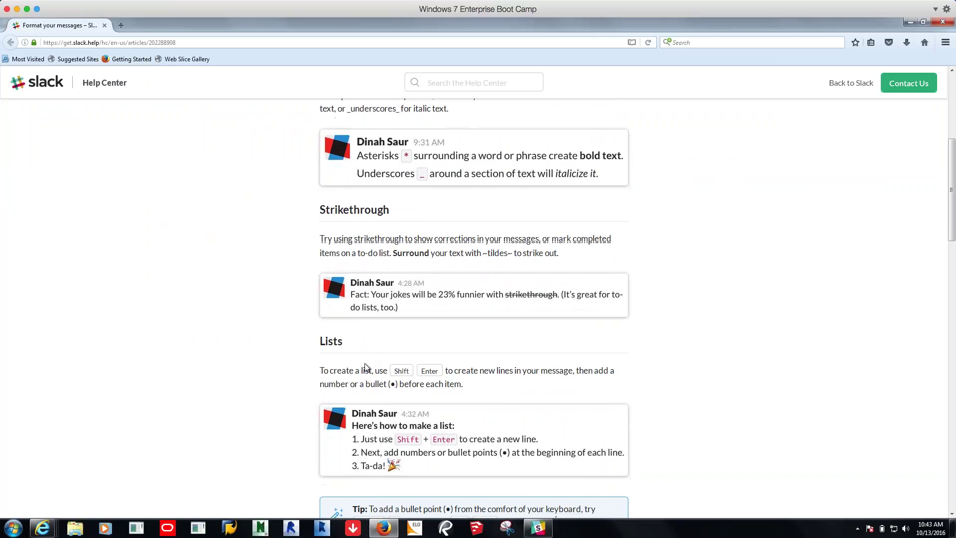
{"action": "scroll", "coordinate": [370, 352], "scroll_direction": "down", "scroll_amount": 4}
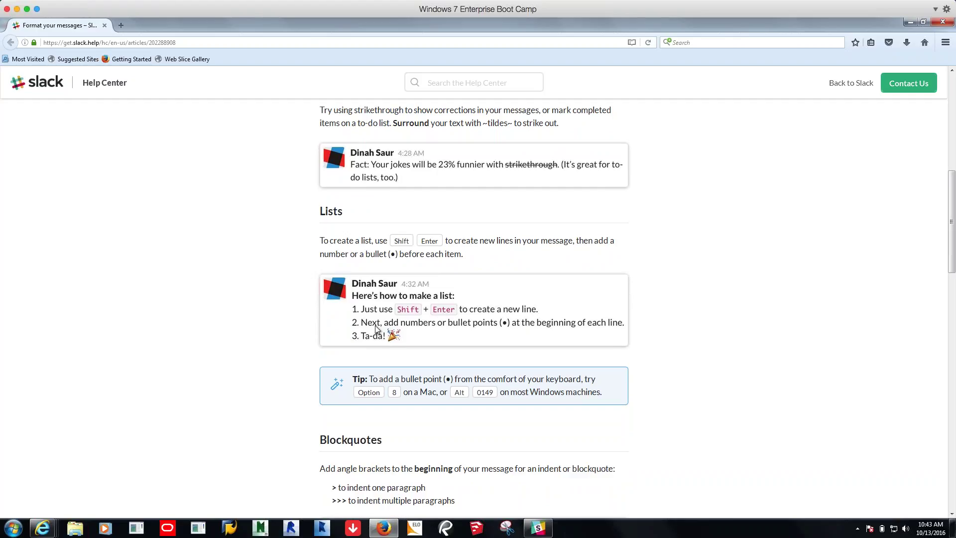
{"action": "scroll", "coordinate": [376, 329], "scroll_direction": "down", "scroll_amount": 2}
{"action": "scroll", "coordinate": [376, 329], "scroll_direction": "down", "scroll_amount": 4}
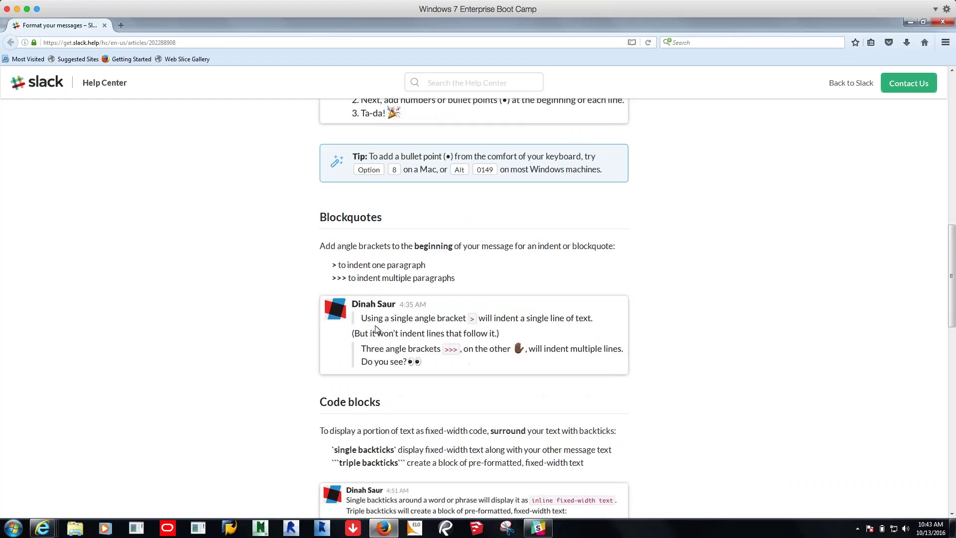
{"action": "scroll", "coordinate": [376, 330], "scroll_direction": "down", "scroll_amount": 1}
{"action": "scroll", "coordinate": [376, 329], "scroll_direction": "down", "scroll_amount": 5}
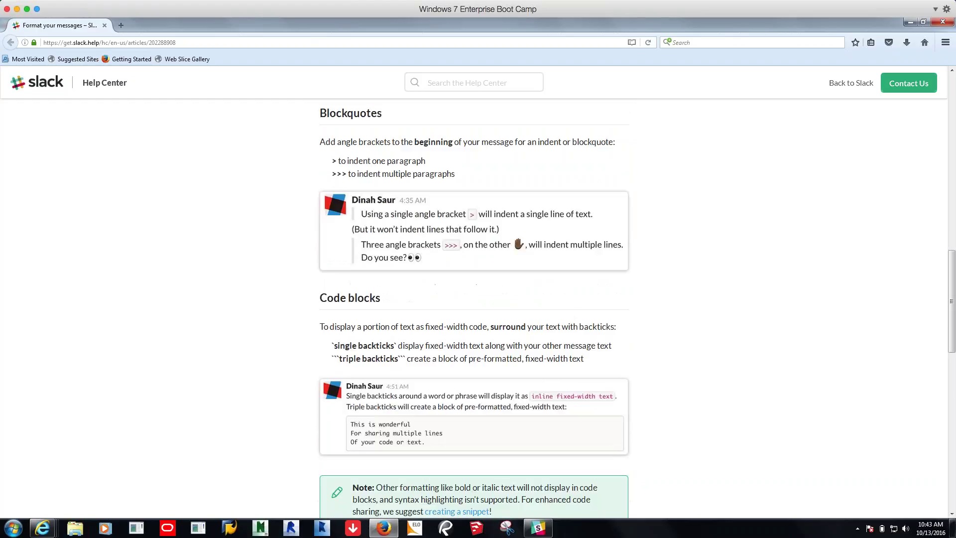
{"action": "scroll", "coordinate": [474, 309], "scroll_direction": "down", "scroll_amount": 4}
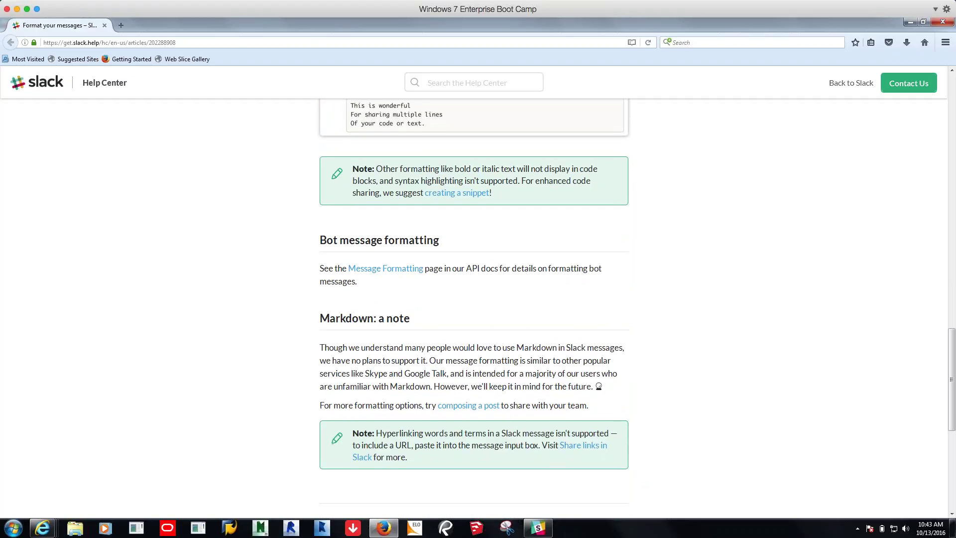
{"action": "scroll", "coordinate": [474, 309], "scroll_direction": "down", "scroll_amount": 1}
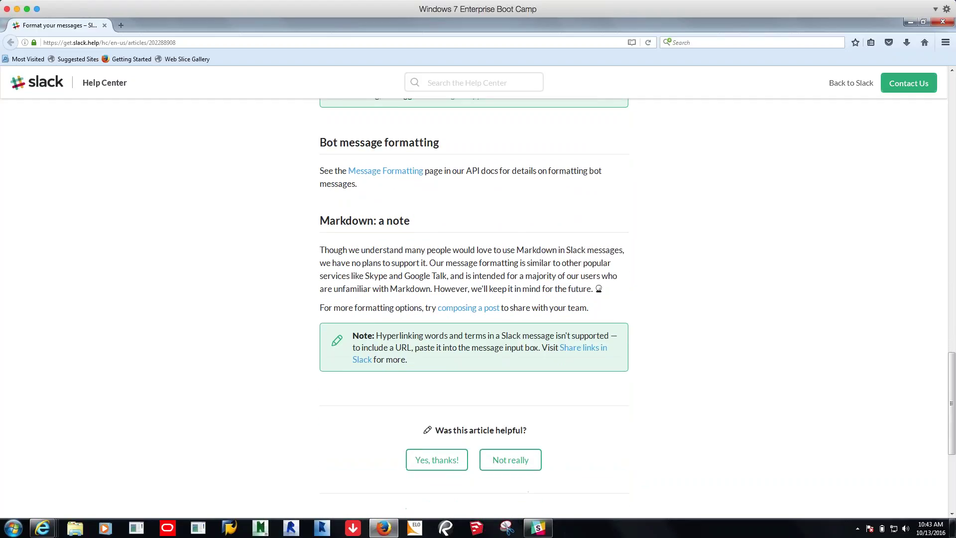
{"action": "scroll", "coordinate": [474, 309], "scroll_direction": "down", "scroll_amount": 2}
{"action": "scroll", "coordinate": [473, 309], "scroll_direction": "up", "scroll_amount": 2}
{"action": "scroll", "coordinate": [474, 308], "scroll_direction": "up", "scroll_amount": 4}
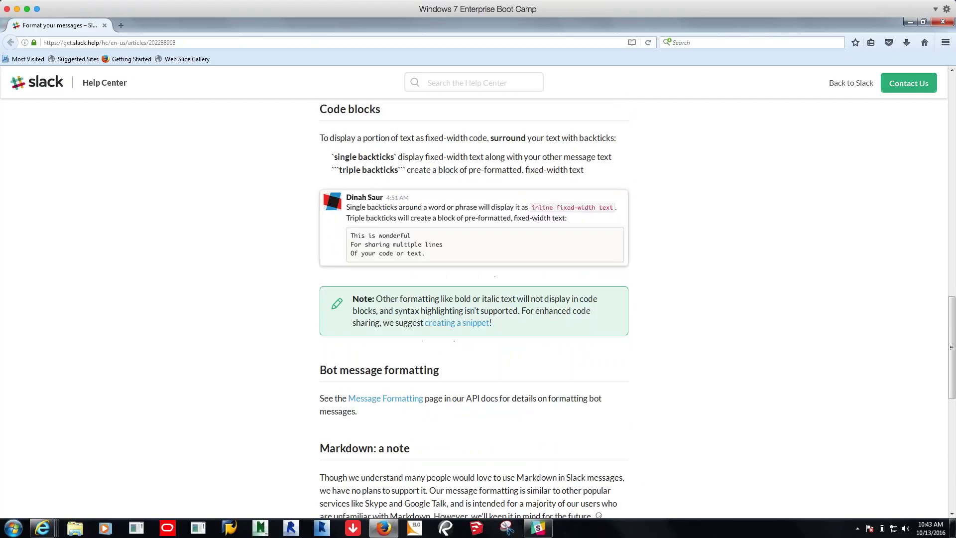
{"action": "key", "text": "Home"}
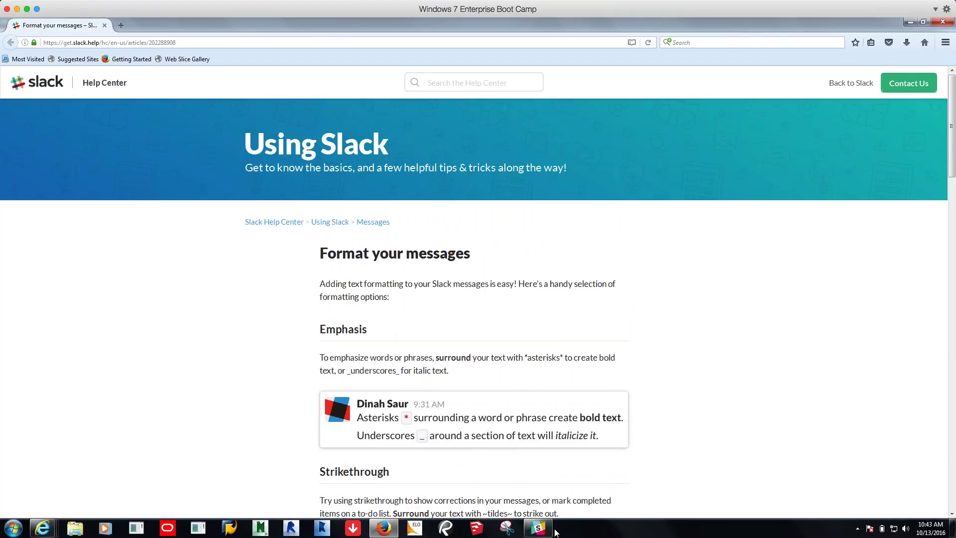
{"action": "left_click", "coordinate": [539, 528]}
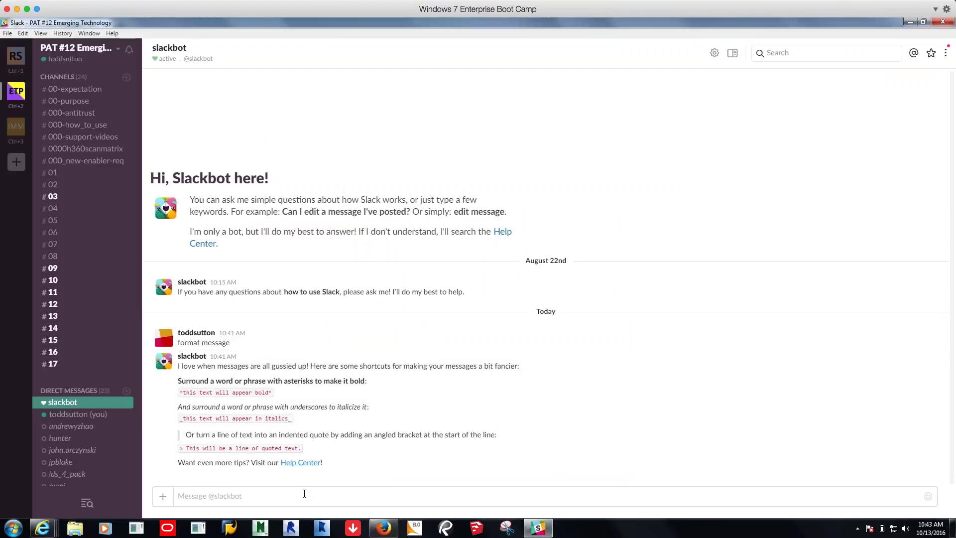
Switch to the #03 channel from the sidebar's Channels list
{"action": "left_click", "coordinate": [53, 196]}
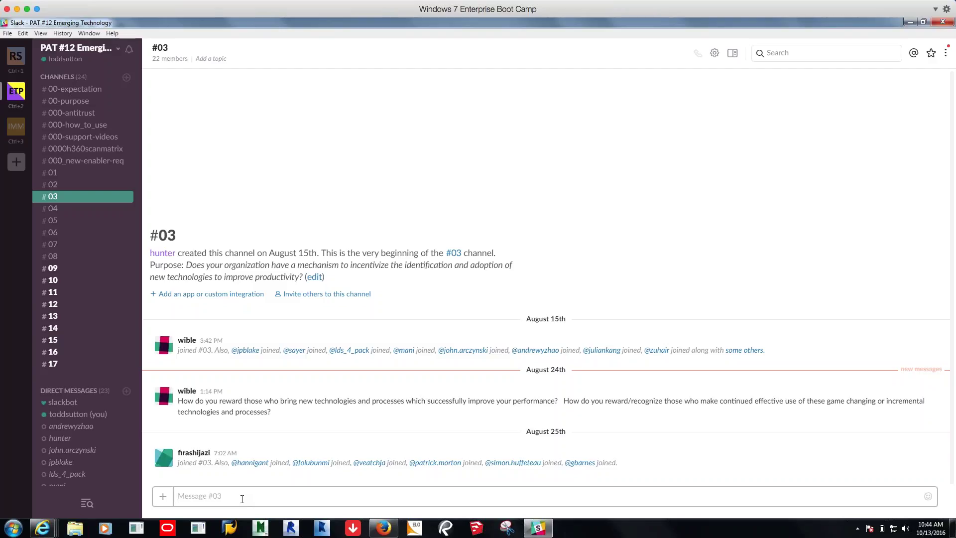
Type 'Innovation and Quality Award Process' in #03 and complete an @w teammate mention
{"action": "type", "text": "Innovation "}
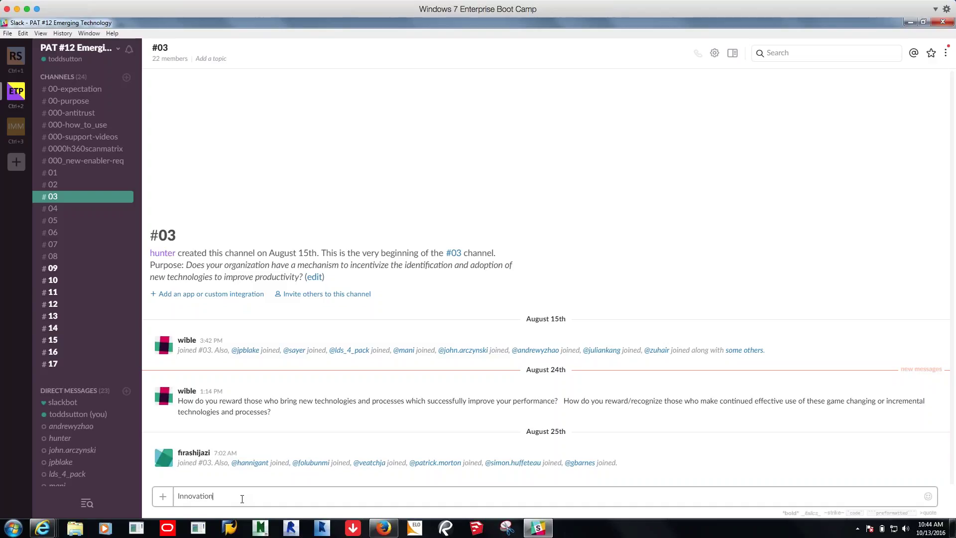
{"action": "type", "text": "and Quality Award Process @"}
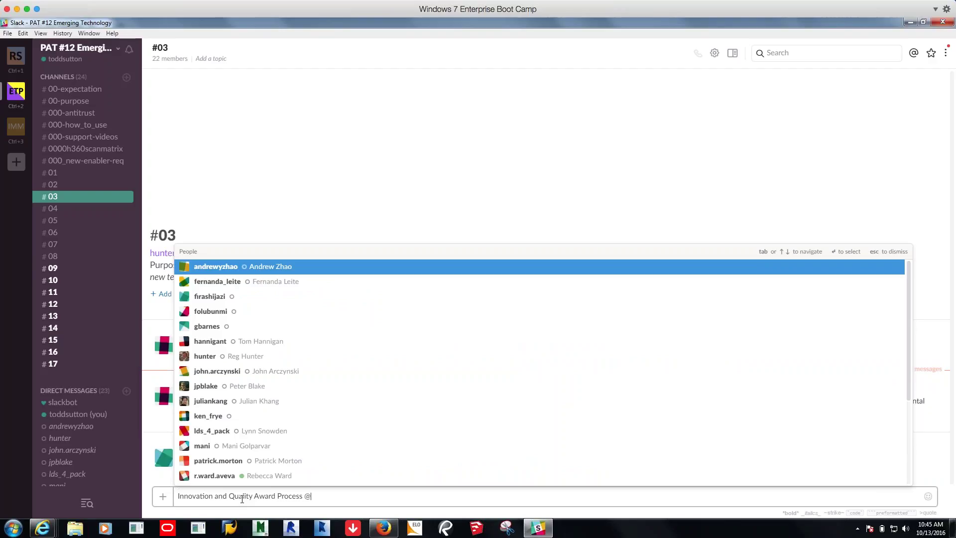
{"action": "type", "text": "w"}
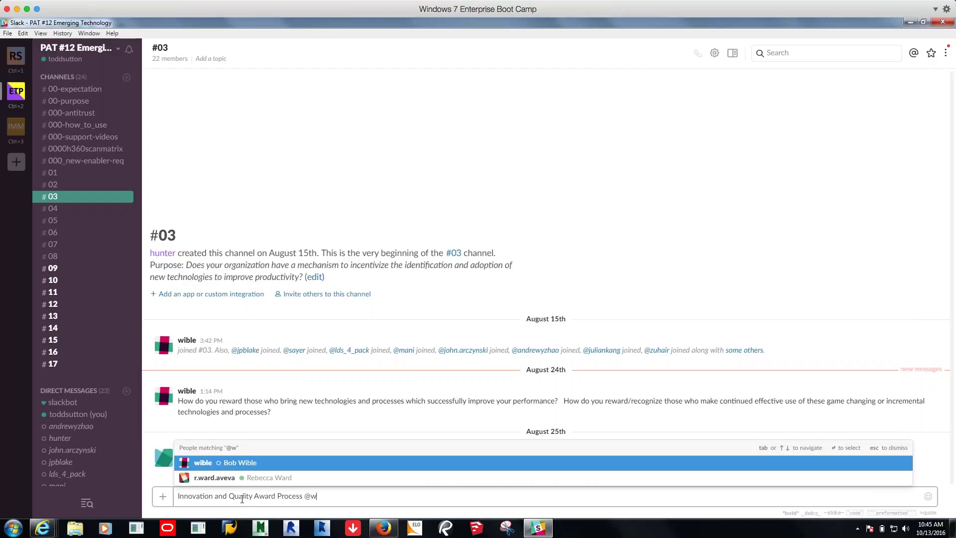
{"action": "key", "text": "Return"}
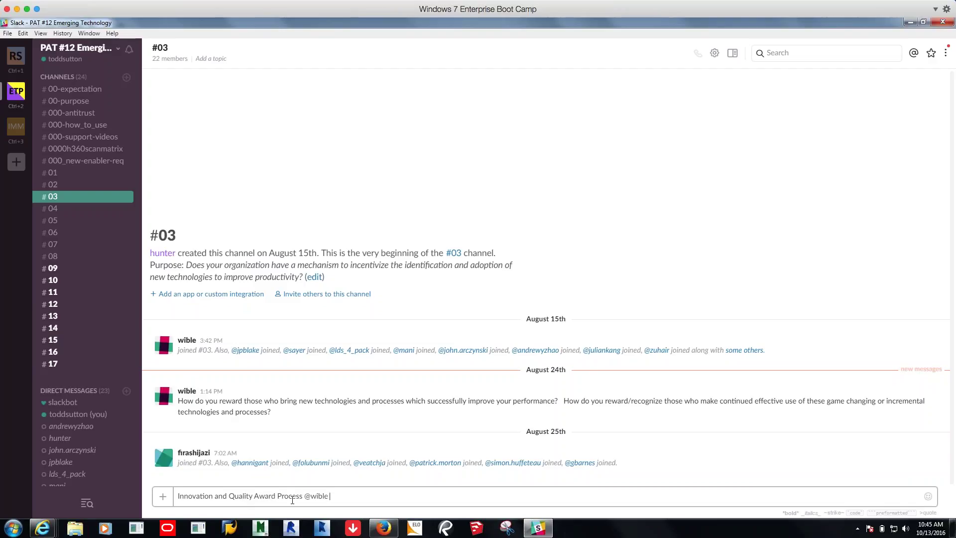
Bold the title by wrapping 'Innovation and Quality Award Process' in asterisks
{"action": "left_click_drag", "start_coordinate": [304, 496], "coordinate": [170, 494]}
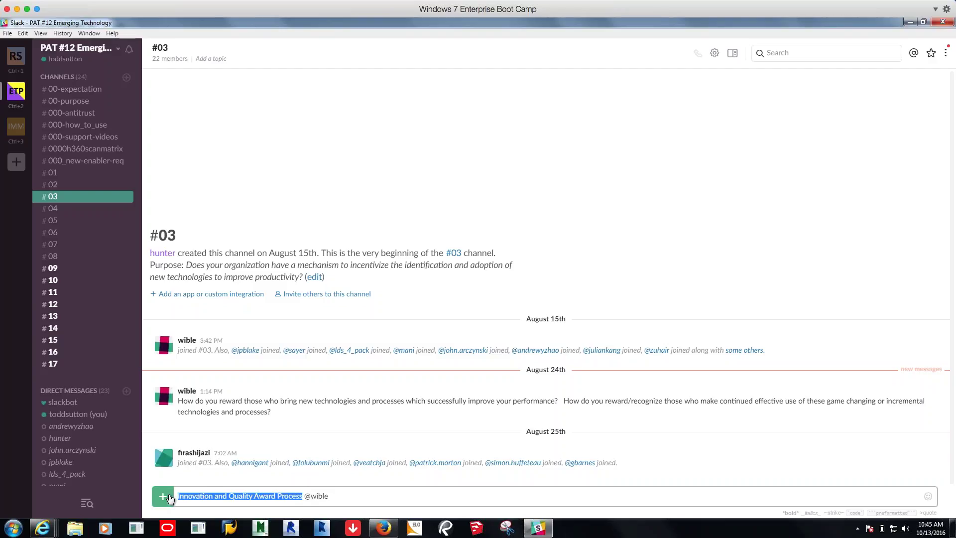
{"action": "left_click", "coordinate": [178, 497]}
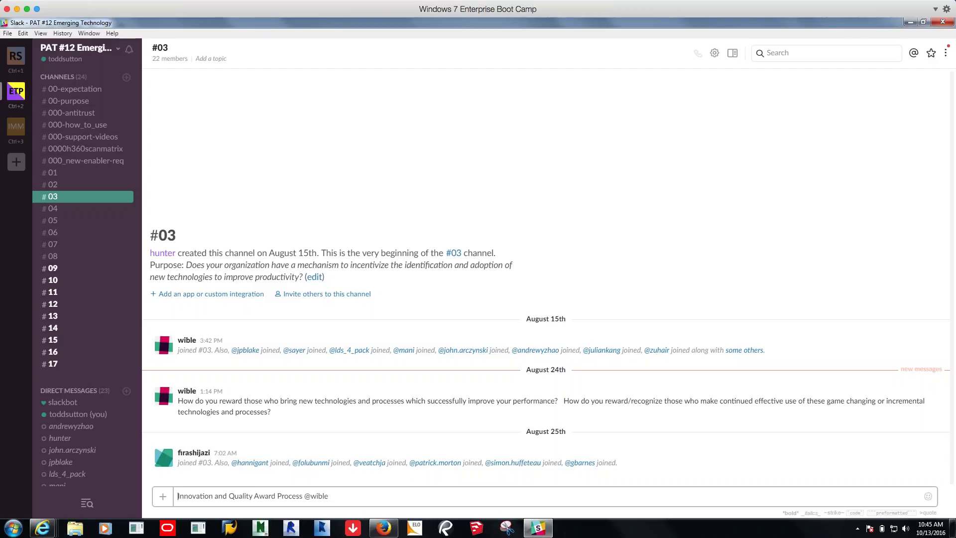
{"action": "type", "text": "*"}
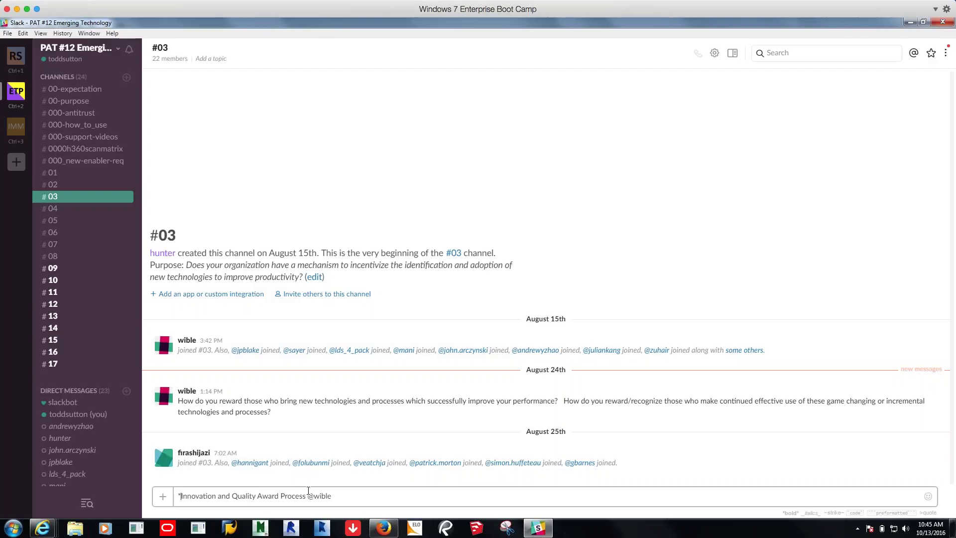
{"action": "left_click", "coordinate": [307, 496]}
{"action": "type", "text": "*"}
Append 'at Zachry' to the message, fix the typo, and post it to #03
{"action": "left_click", "coordinate": [365, 495]}
{"action": "type", "text": "at Zachn Constr"}
{"action": "key", "text": "BackSpace"}
{"action": "key", "text": "BackSpace"}
{"action": "key", "text": "BackSpace"}
{"action": "key", "text": "BackSpace"}
{"action": "key", "text": "BackSpace"}
{"action": "key", "text": "BackSpace"}
{"action": "key", "text": "BackSpace"}
{"action": "key", "text": "Return"}
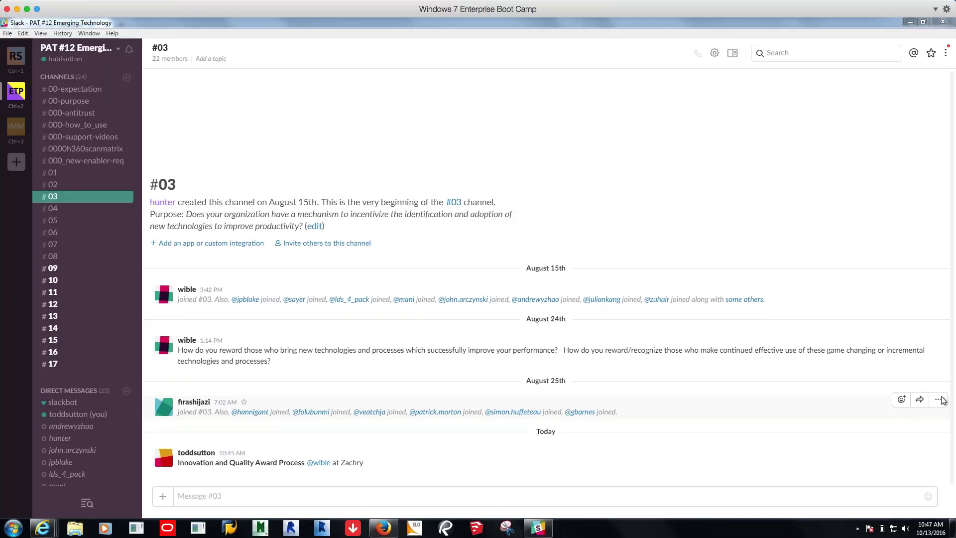
Open the more-actions menu on the August 24 question about rewarding new technologies, then close and reopen it
{"action": "mouse_move", "coordinate": [795, 335]}
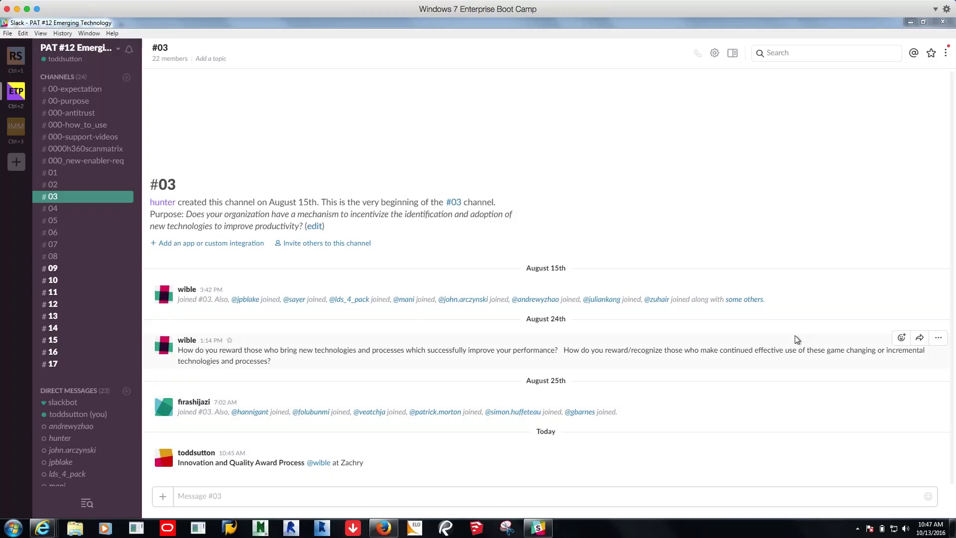
{"action": "left_click", "coordinate": [941, 340]}
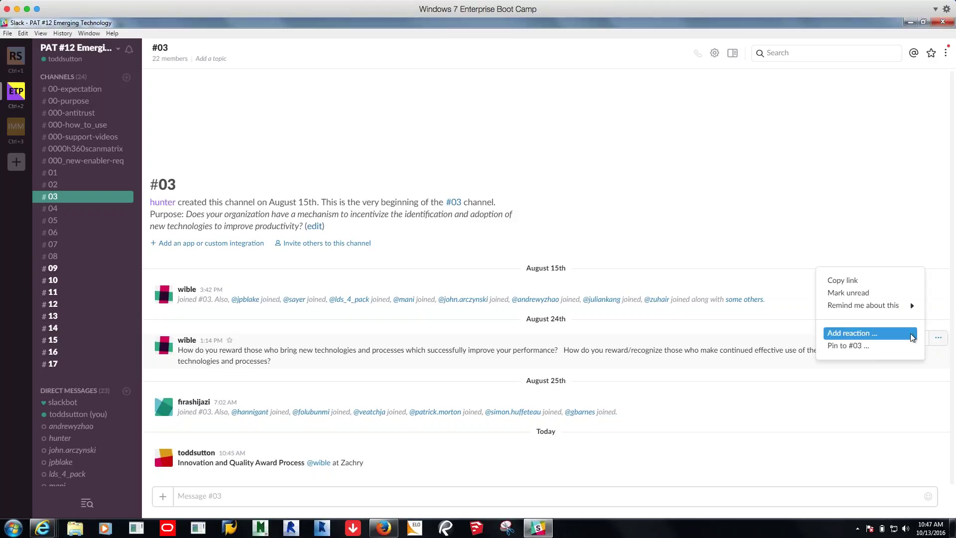
{"action": "mouse_move", "coordinate": [866, 311]}
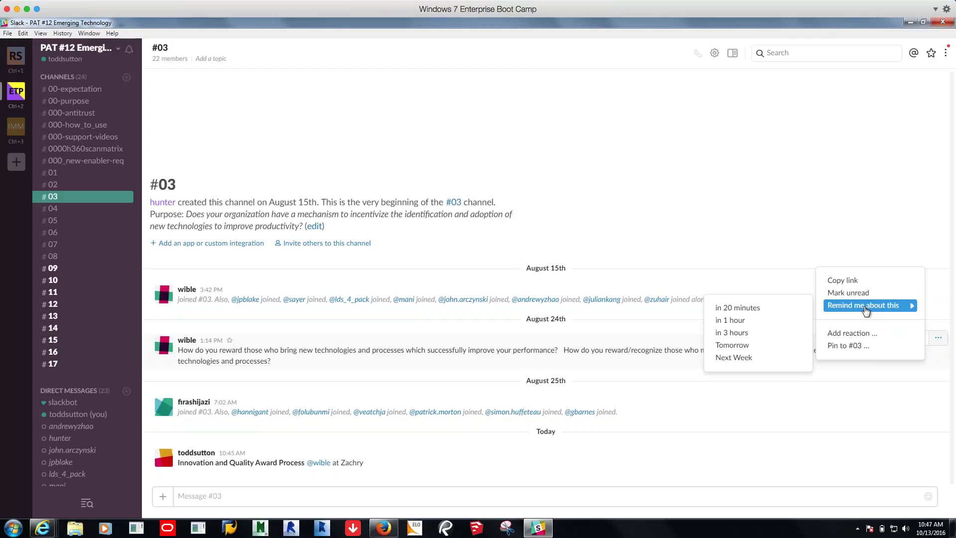
{"action": "left_click", "coordinate": [751, 463]}
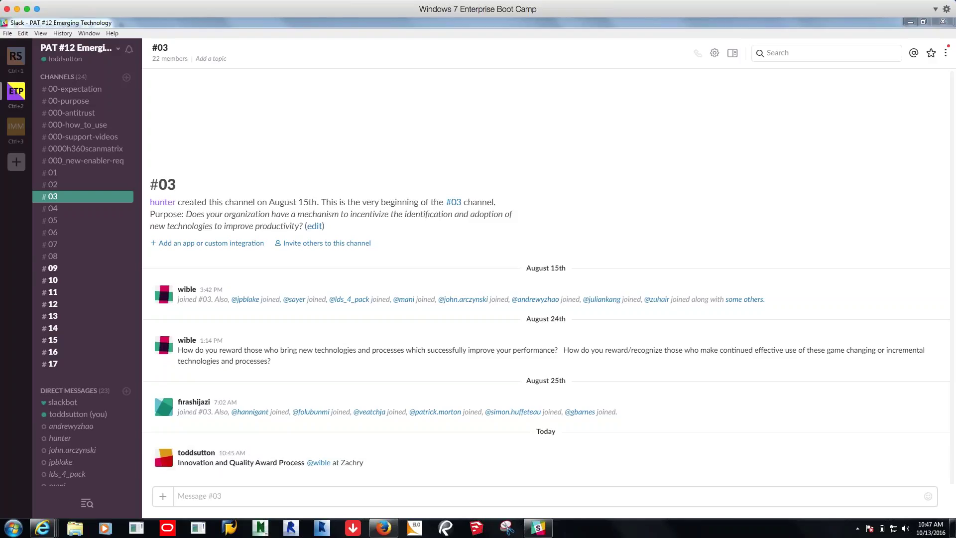
{"action": "left_click", "coordinate": [939, 338]}
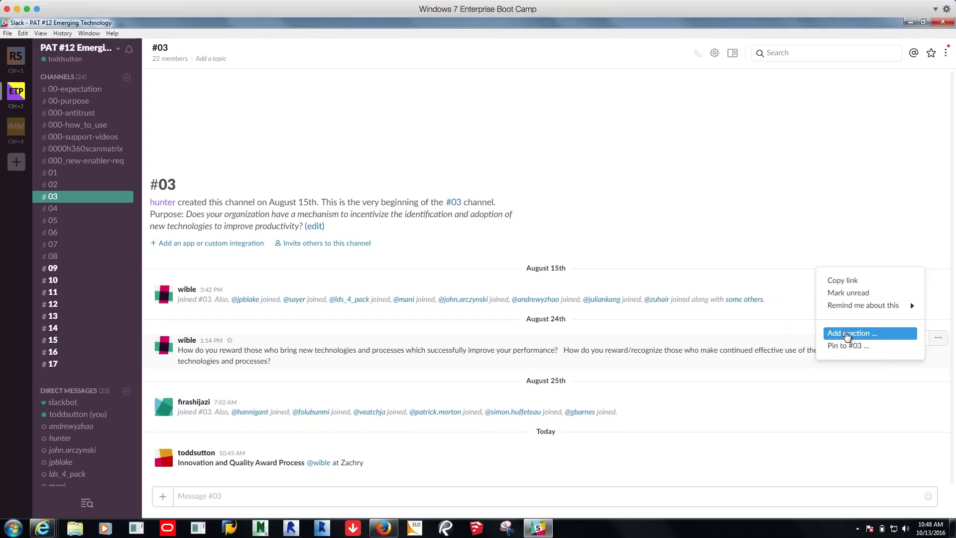
Add a thumbs-up reaction to the August 24 question and reopen its actions menu
{"action": "left_click", "coordinate": [847, 335]}
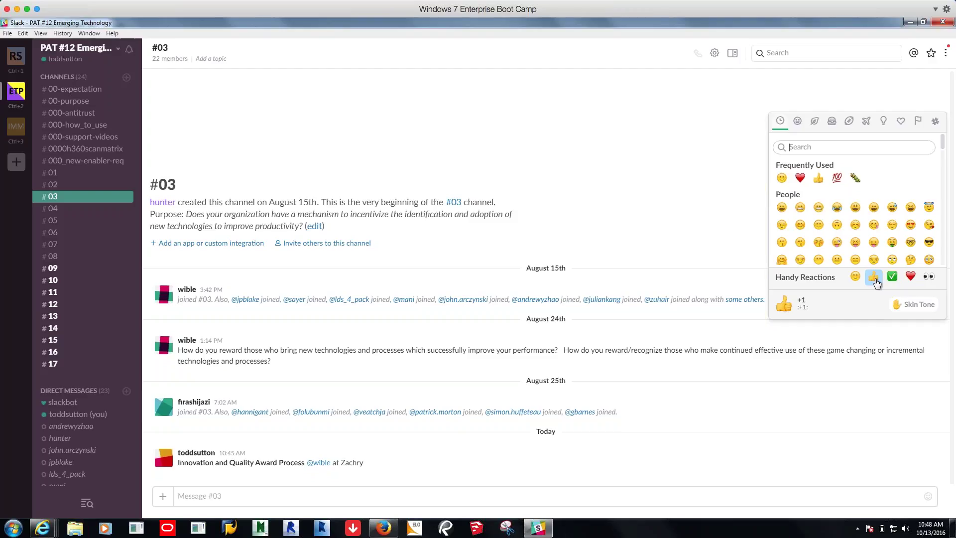
{"action": "left_click", "coordinate": [822, 181]}
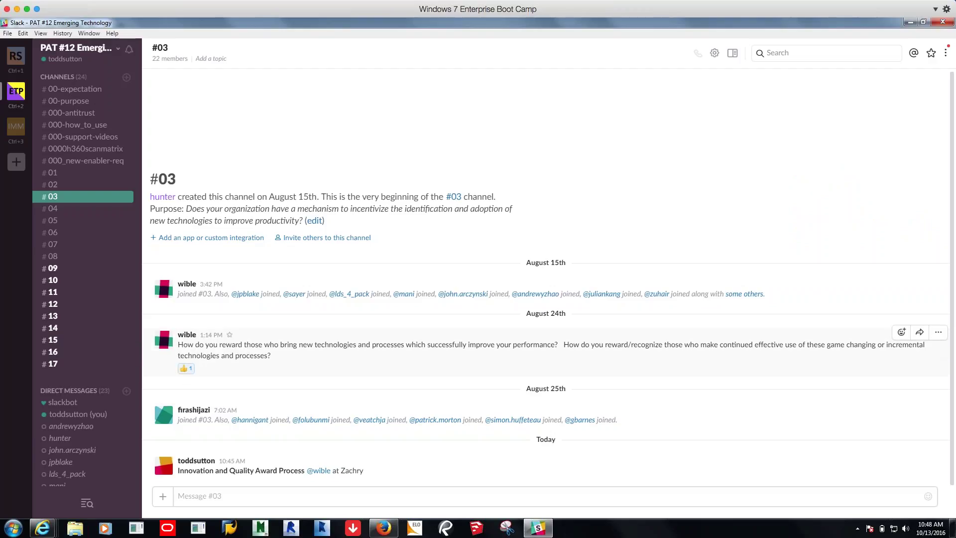
{"action": "left_click", "coordinate": [939, 334]}
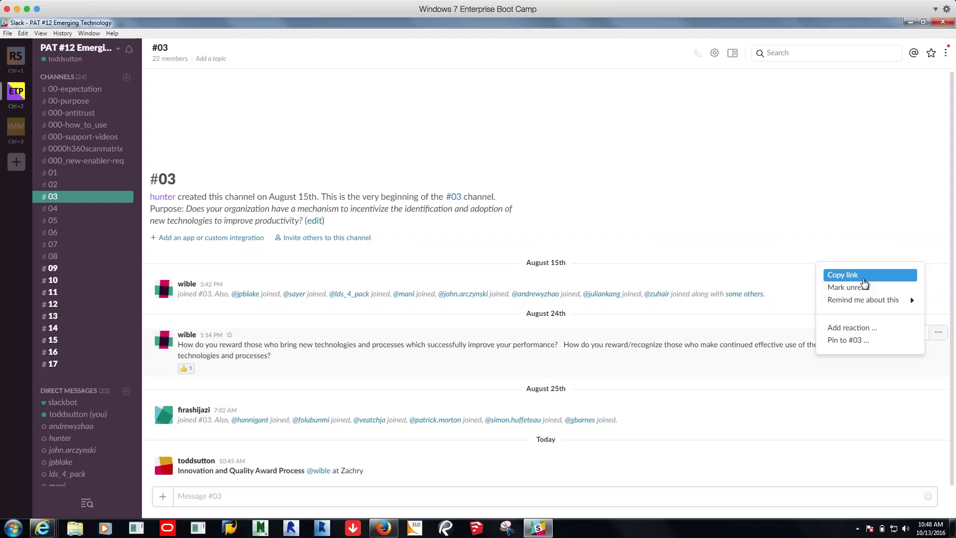
Copy the August 24 question's link and switch to the #04 channel
{"action": "left_click", "coordinate": [863, 279]}
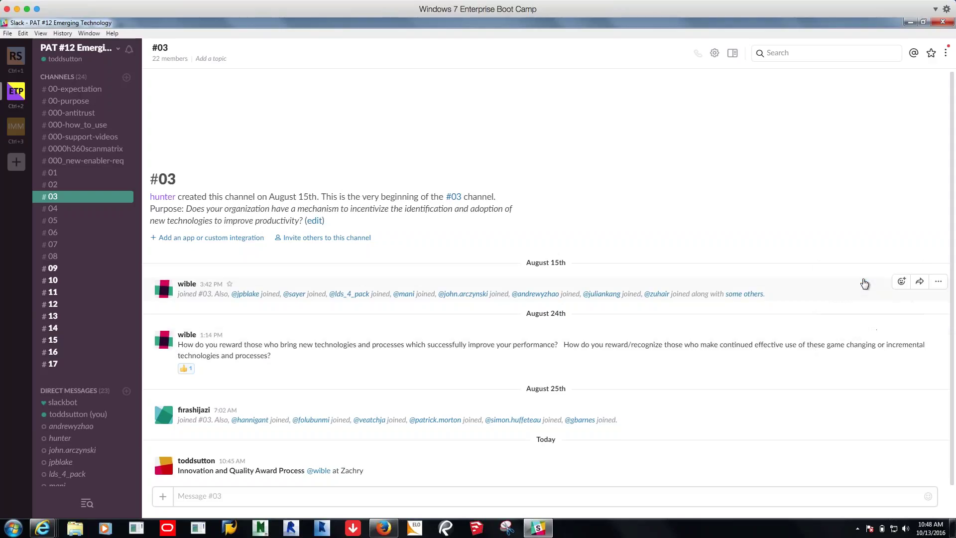
{"action": "left_click", "coordinate": [51, 209]}
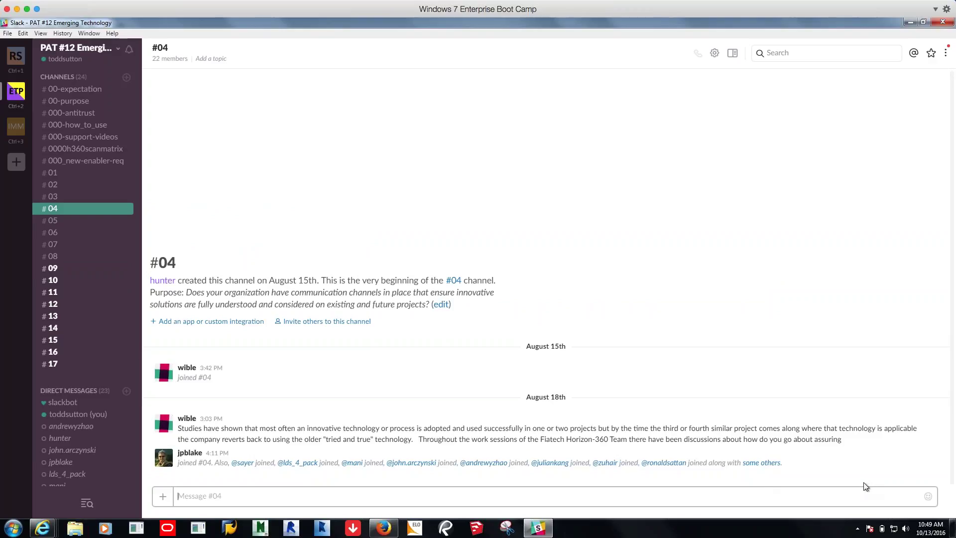
Drag the Movie Recording window with mirrored mobile Slack over the #04 channel
{"action": "left_click", "coordinate": [162, 500]}
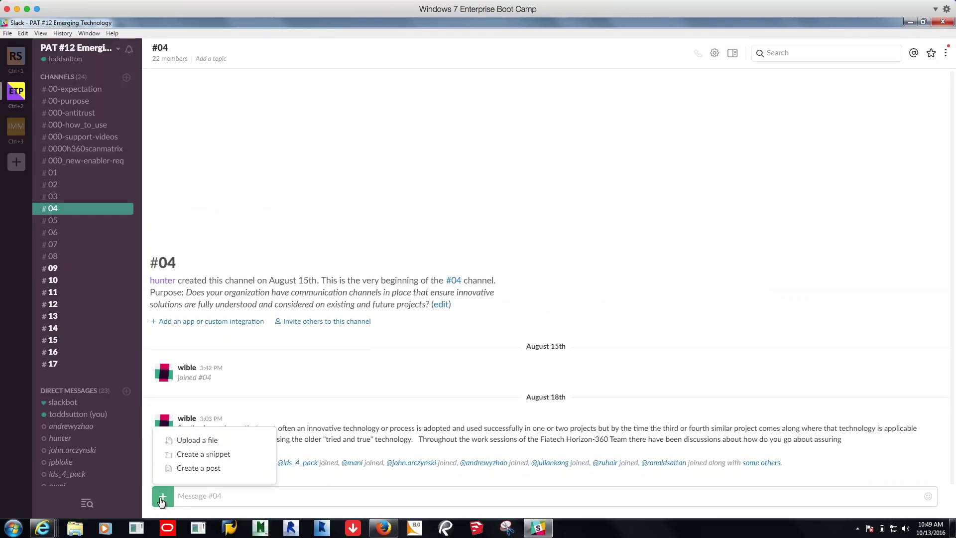
{"action": "left_click", "coordinate": [309, 402]}
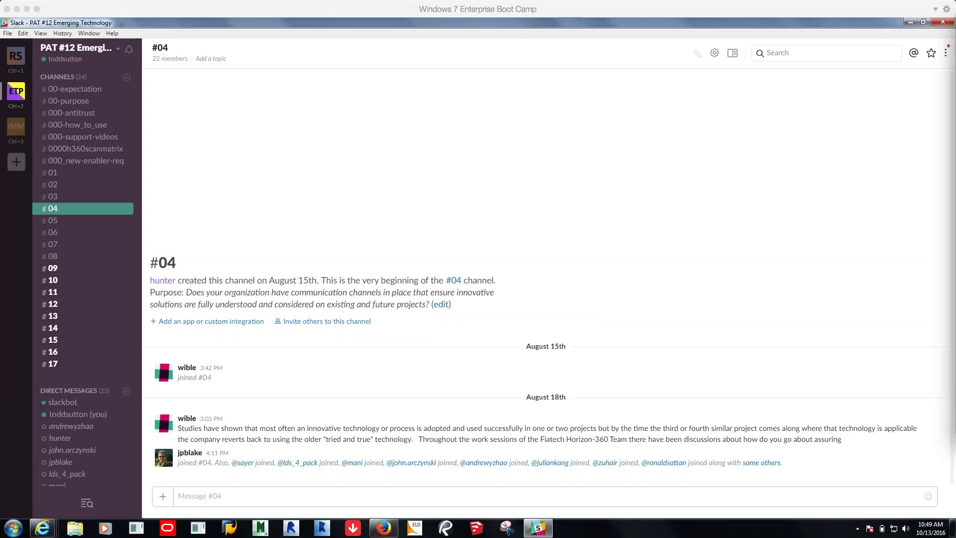
{"action": "left_click_drag", "start_coordinate": [955, 35], "coordinate": [259, 71]}
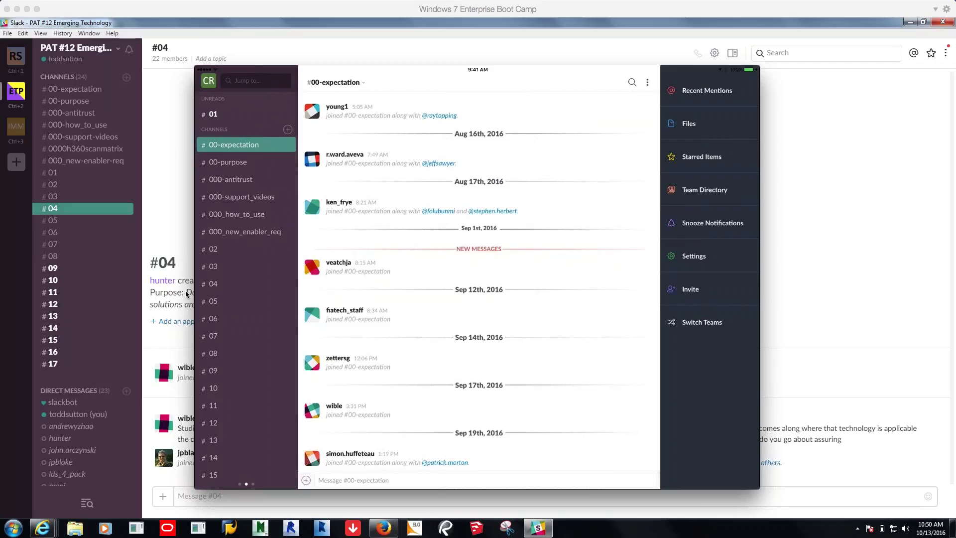
Bring desktop Slack's #04 window in front of the iPad mirror and open the search box
{"action": "mouse_move", "coordinate": [224, 250]}
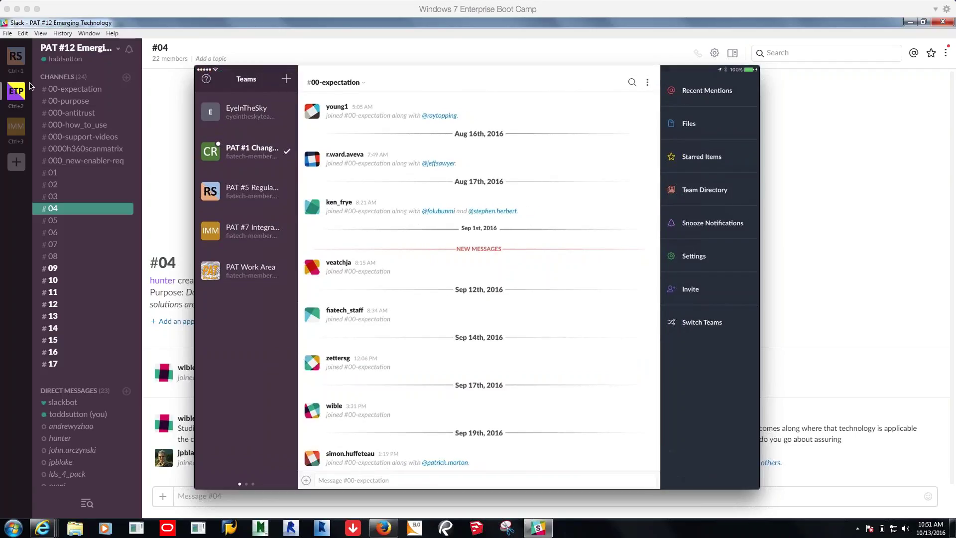
{"action": "left_click", "coordinate": [157, 117]}
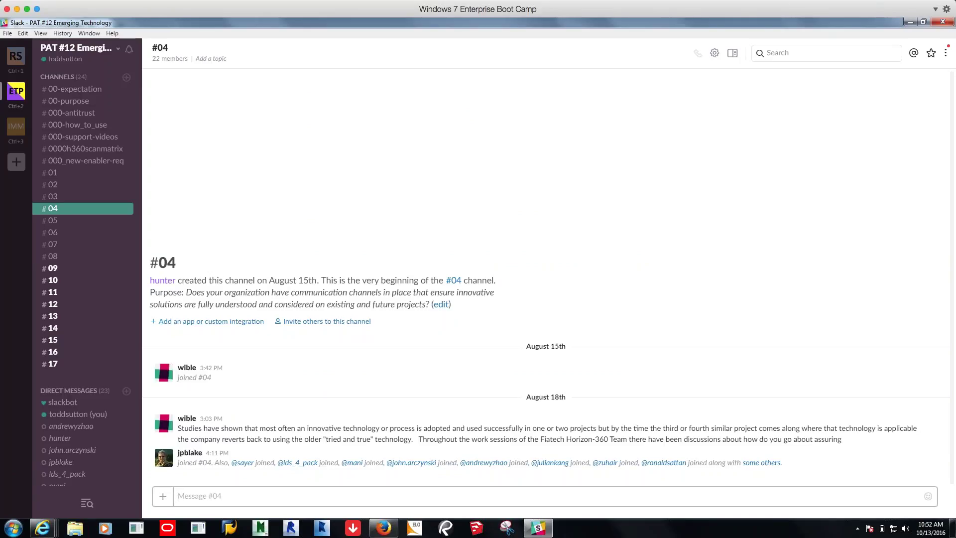
{"action": "left_click", "coordinate": [817, 52]}
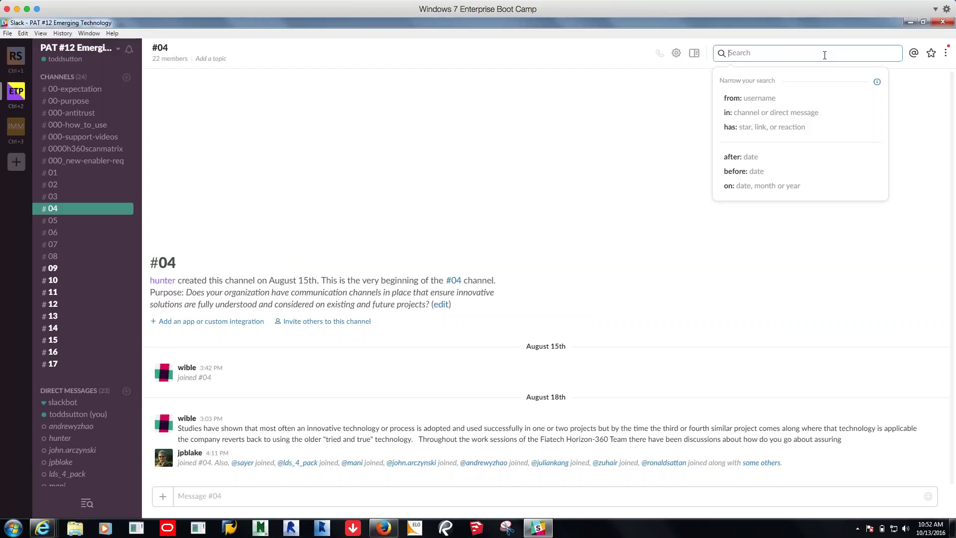
Search for 'autom', view its single spreadsheet file match, then clear the query
{"action": "type", "text": "a"}
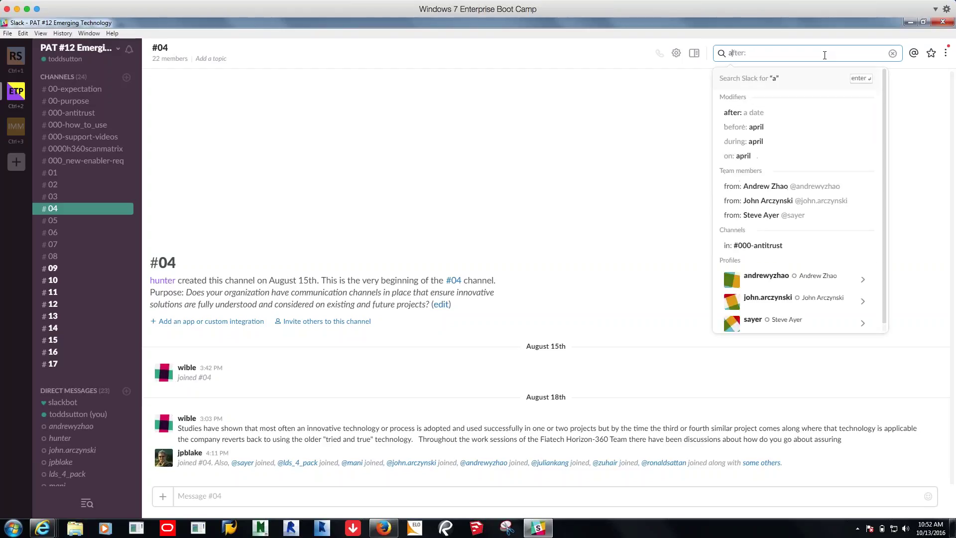
{"action": "type", "text": "uton"}
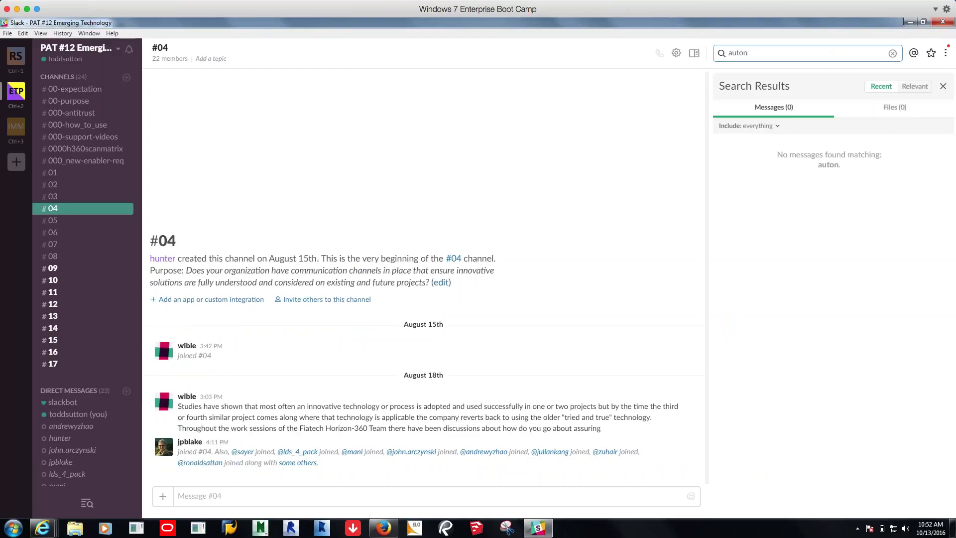
{"action": "left_click", "coordinate": [179, 496]}
{"action": "type", "text": "m"}
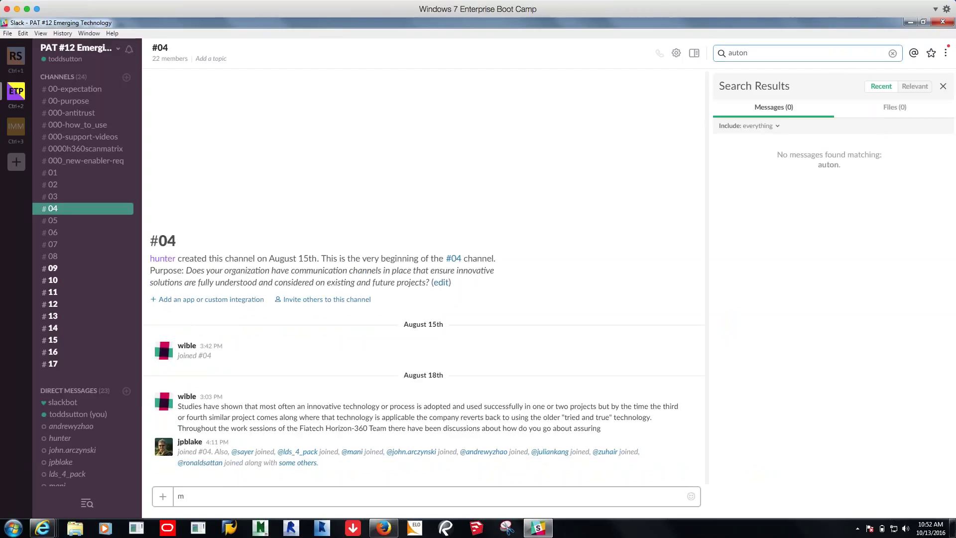
{"action": "left_click", "coordinate": [836, 52]}
{"action": "type", "text": "m"}
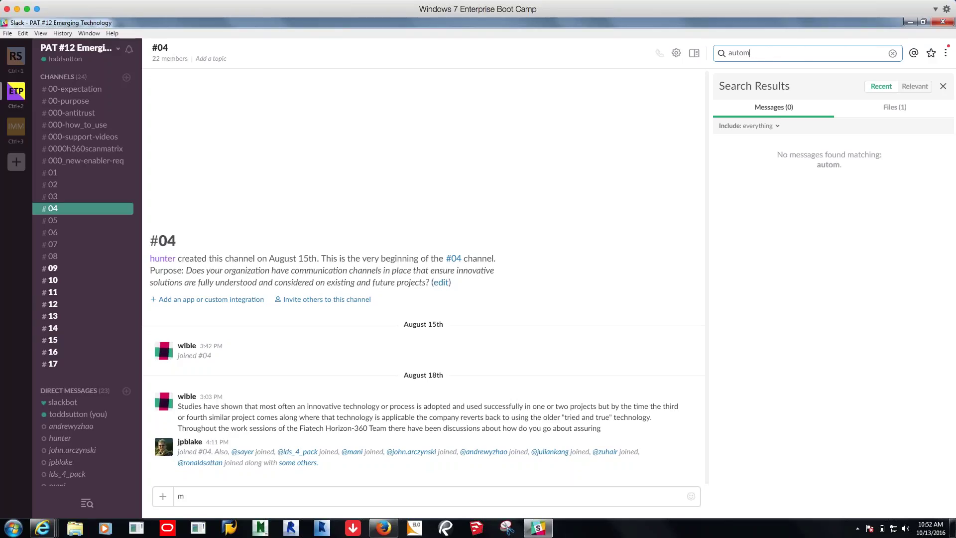
{"action": "left_click", "coordinate": [892, 117]}
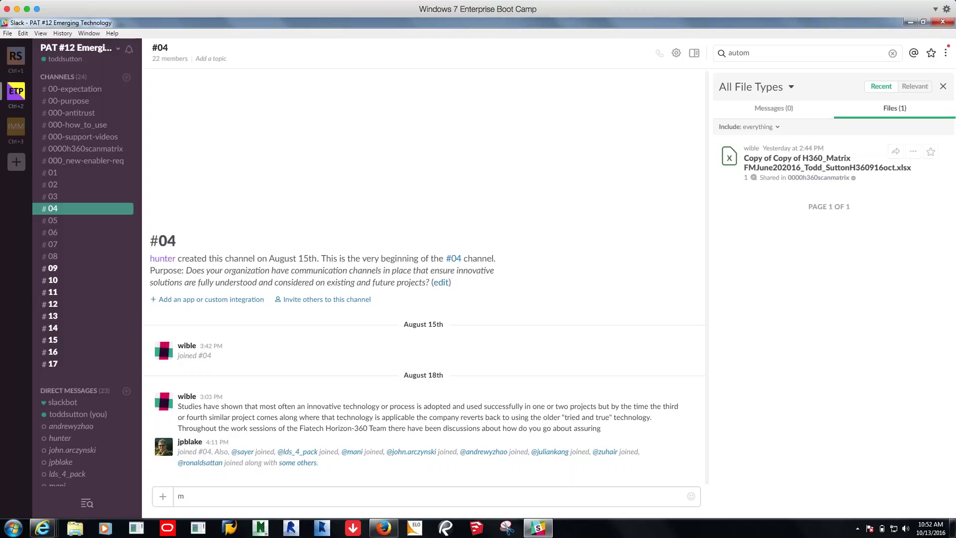
{"action": "left_click", "coordinate": [822, 50]}
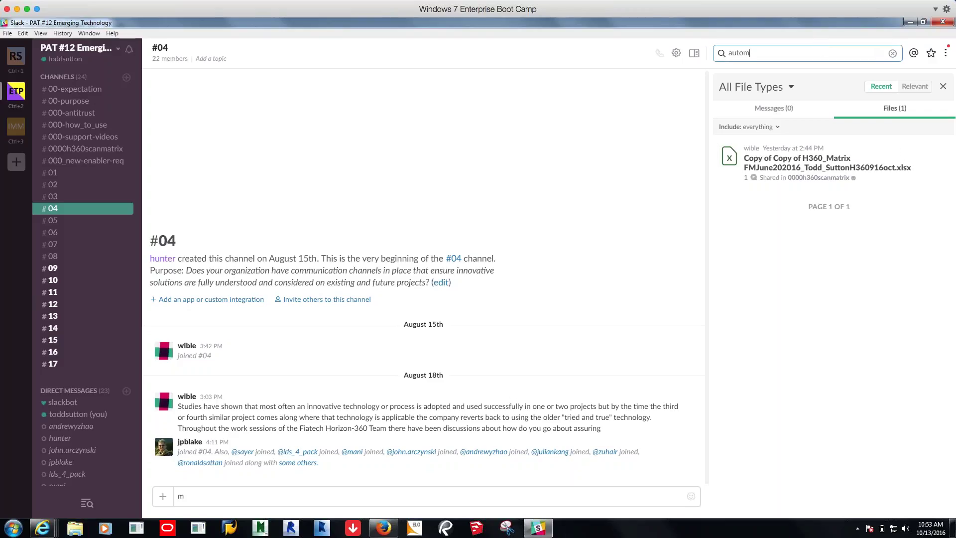
{"action": "left_click", "coordinate": [893, 53]}
Close the search panel, show All Files shared across the team, then refocus search
{"action": "left_click", "coordinate": [853, 54]}
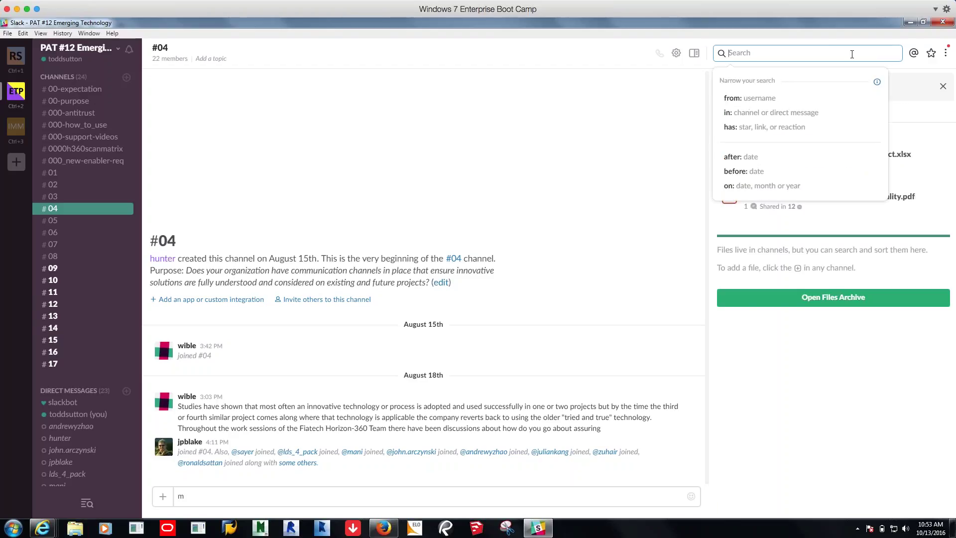
{"action": "left_click", "coordinate": [662, 132]}
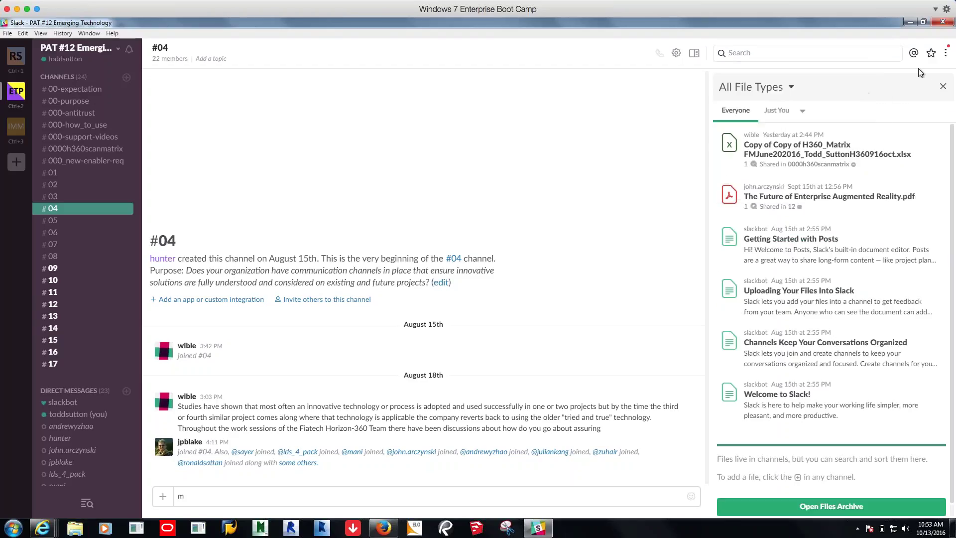
{"action": "left_click", "coordinate": [944, 88]}
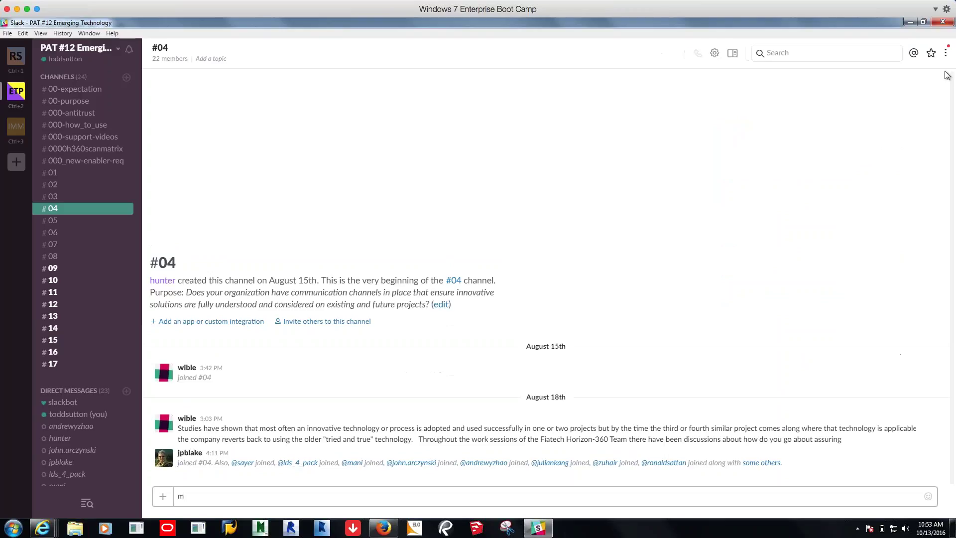
{"action": "left_click", "coordinate": [946, 53]}
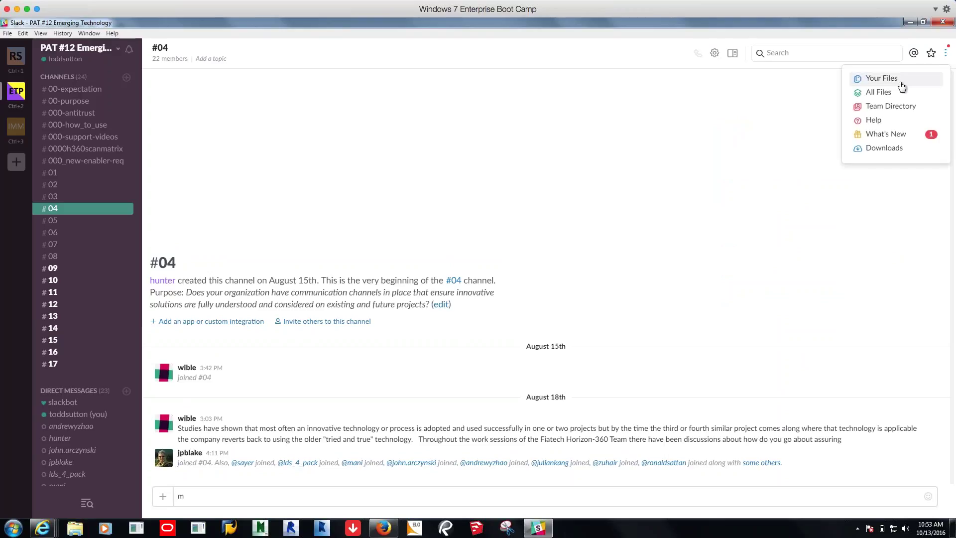
{"action": "left_click", "coordinate": [879, 93]}
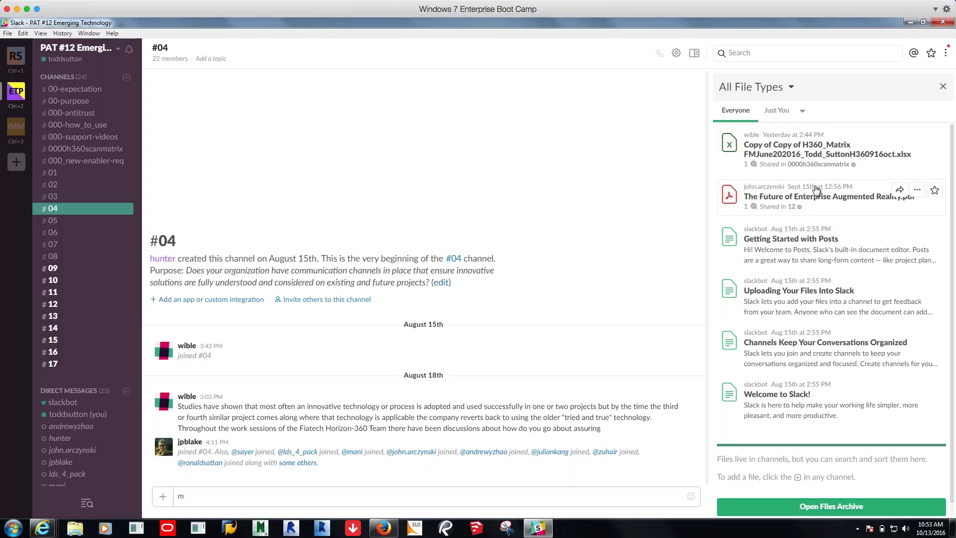
{"action": "left_click", "coordinate": [792, 53]}
{"action": "left_click", "coordinate": [779, 53]}
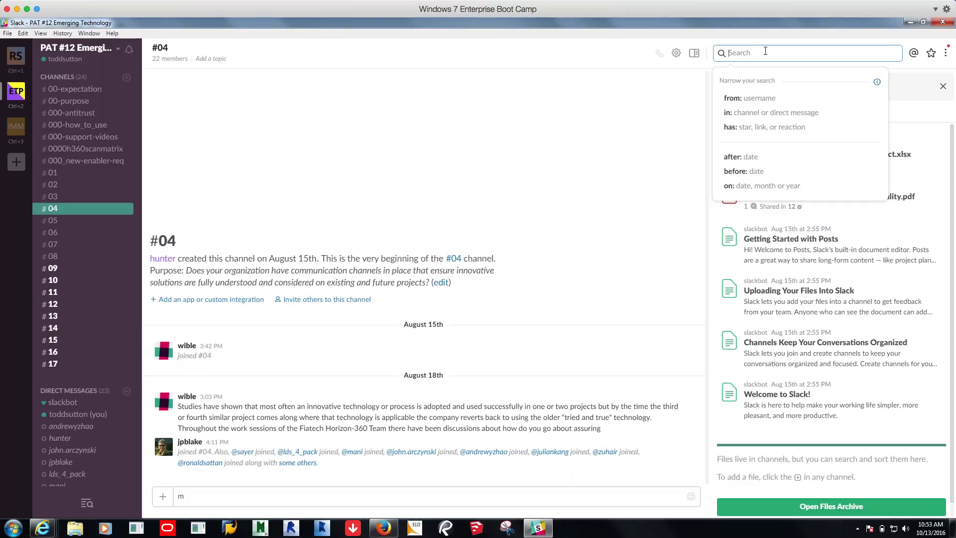
Search for '360', view its three message matches, then clear the search box
{"action": "type", "text": "360"}
{"action": "key", "text": "Return"}
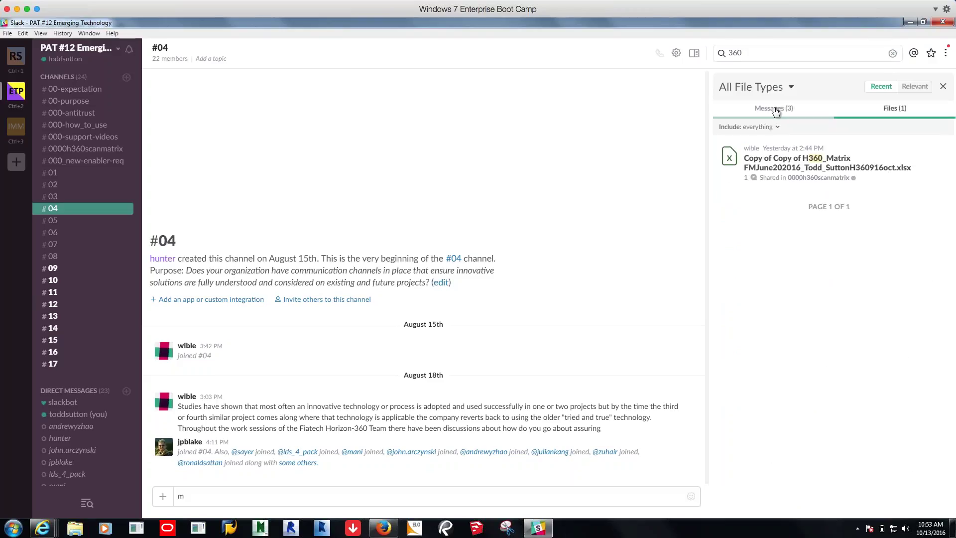
{"action": "left_click", "coordinate": [774, 108]}
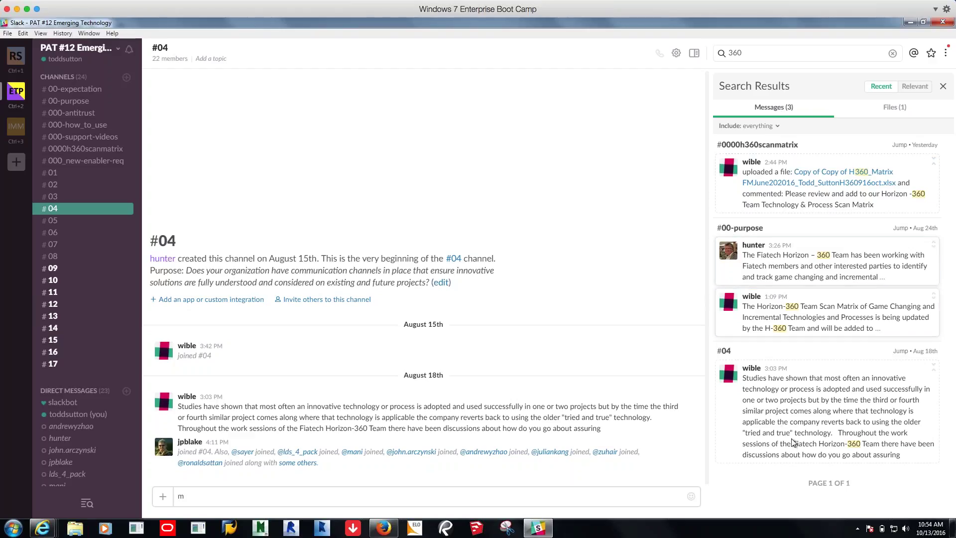
{"action": "left_click", "coordinate": [797, 52]}
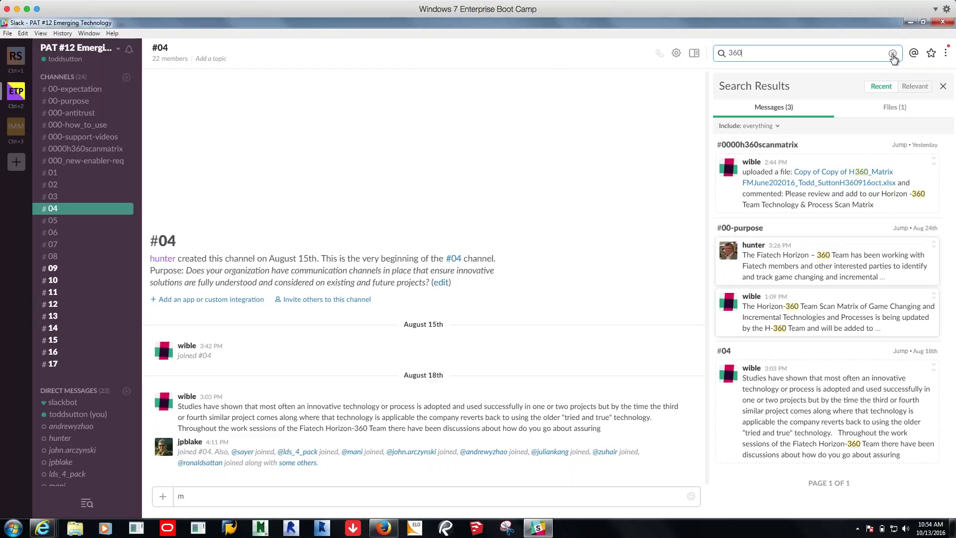
{"action": "left_click", "coordinate": [892, 54]}
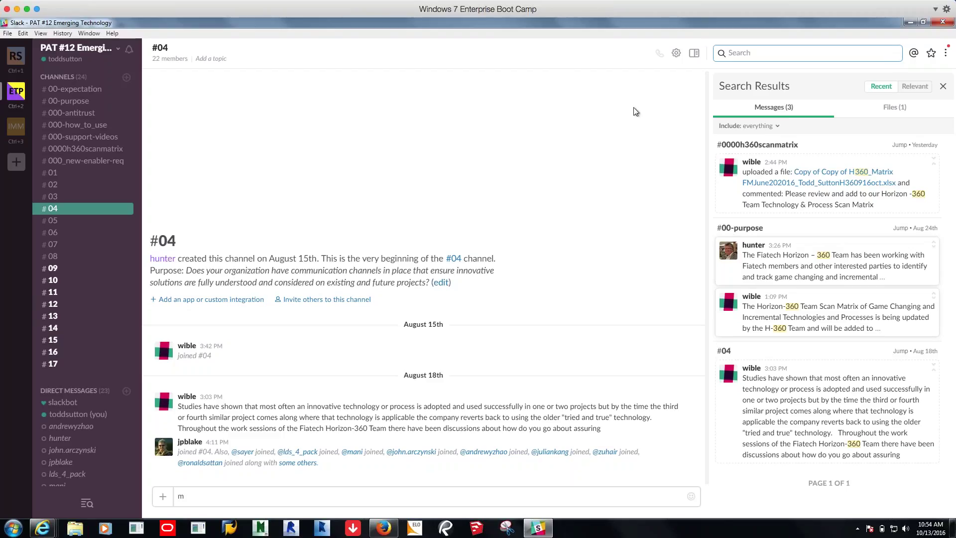